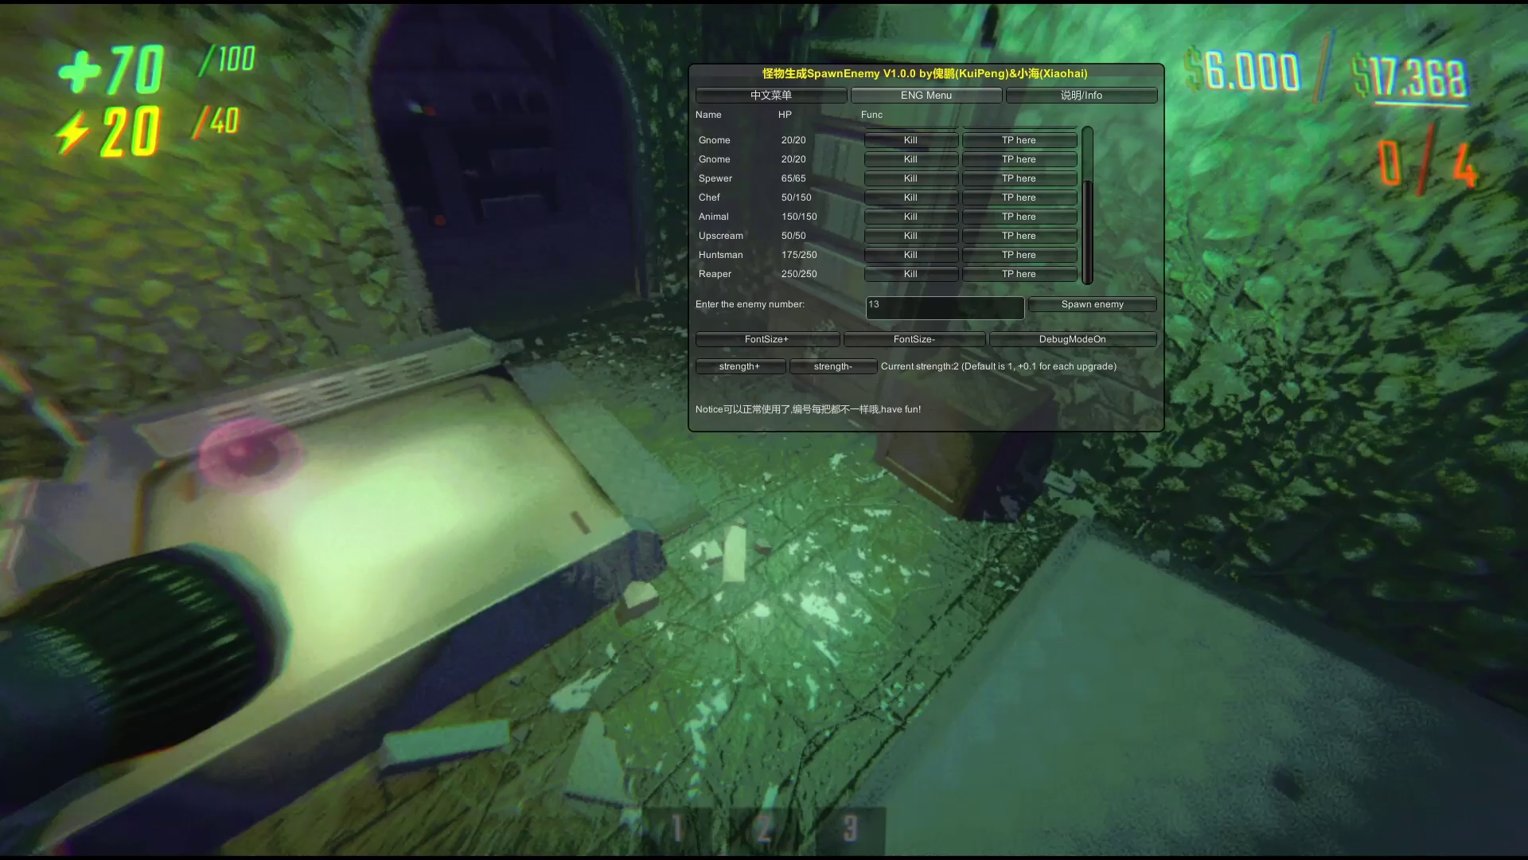
Walk into another room, pause the game, and move the SpawnEnemy window further left
key(shift+w)
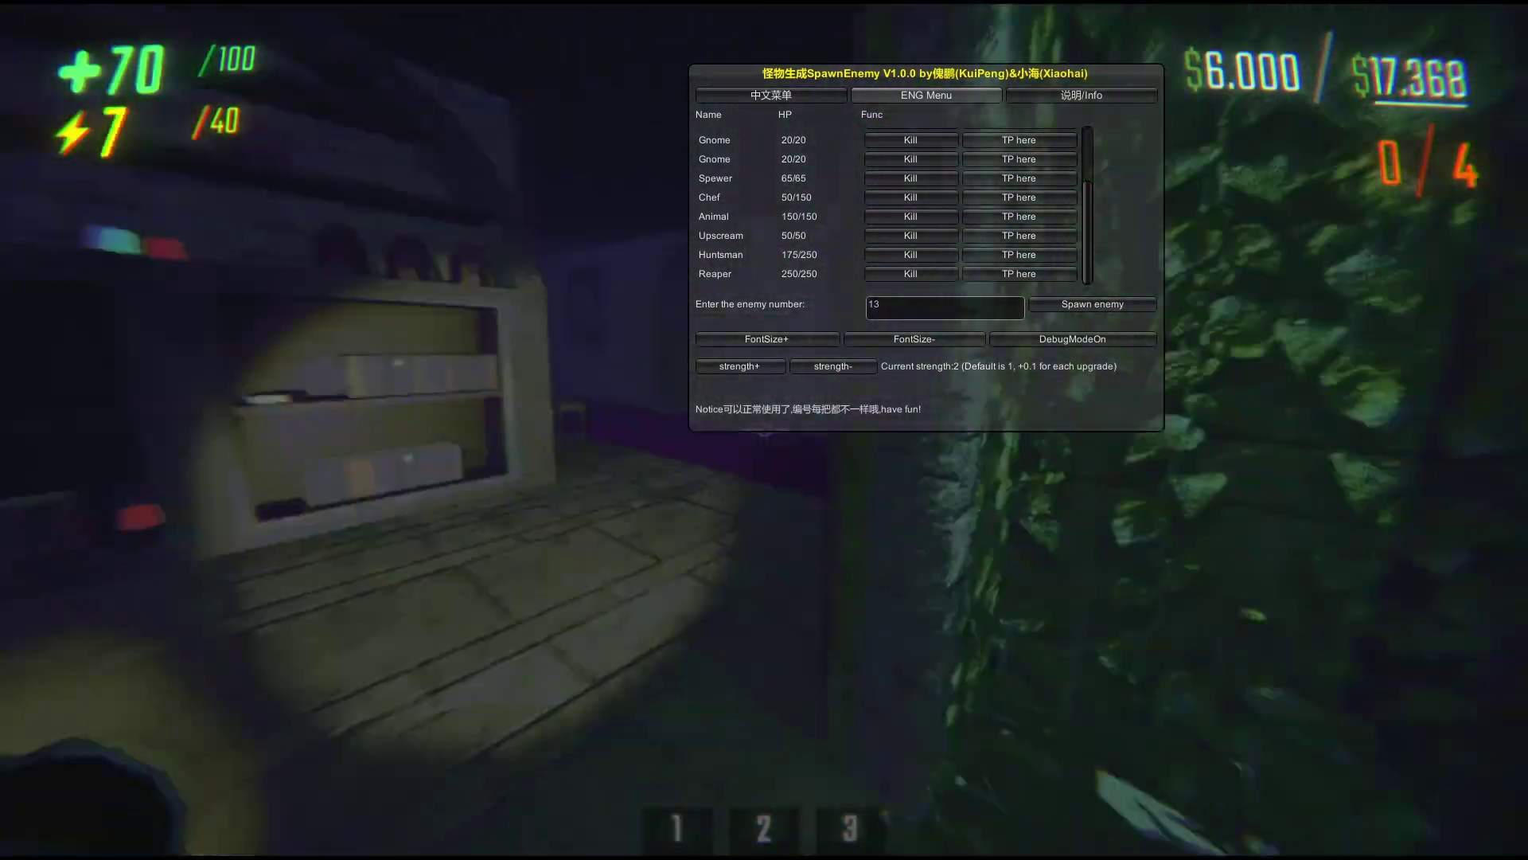
key(shift+w)
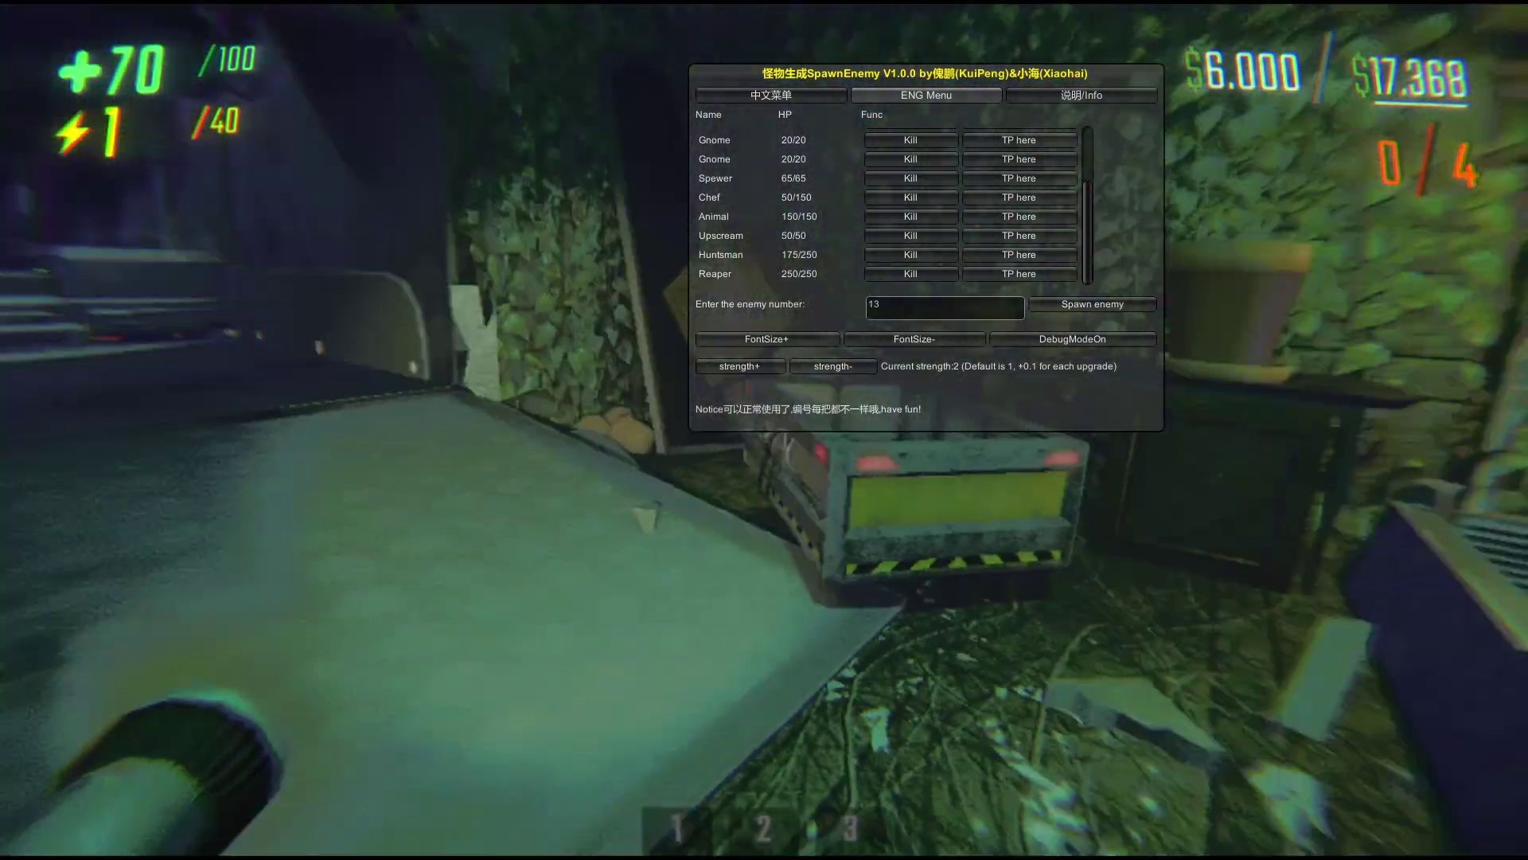
key(Escape)
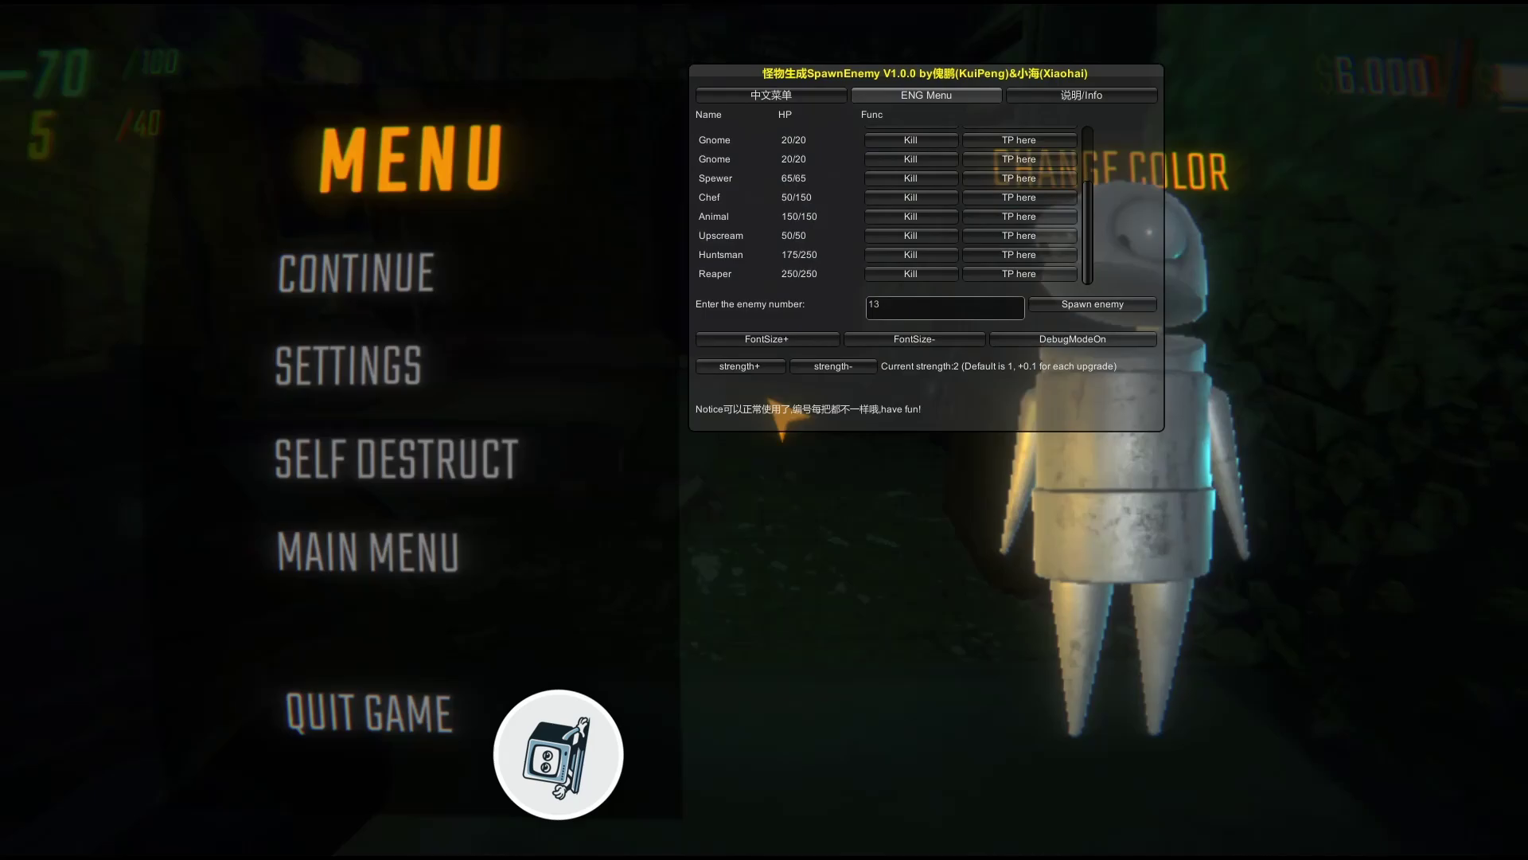
drag(796, 72, 687, 63)
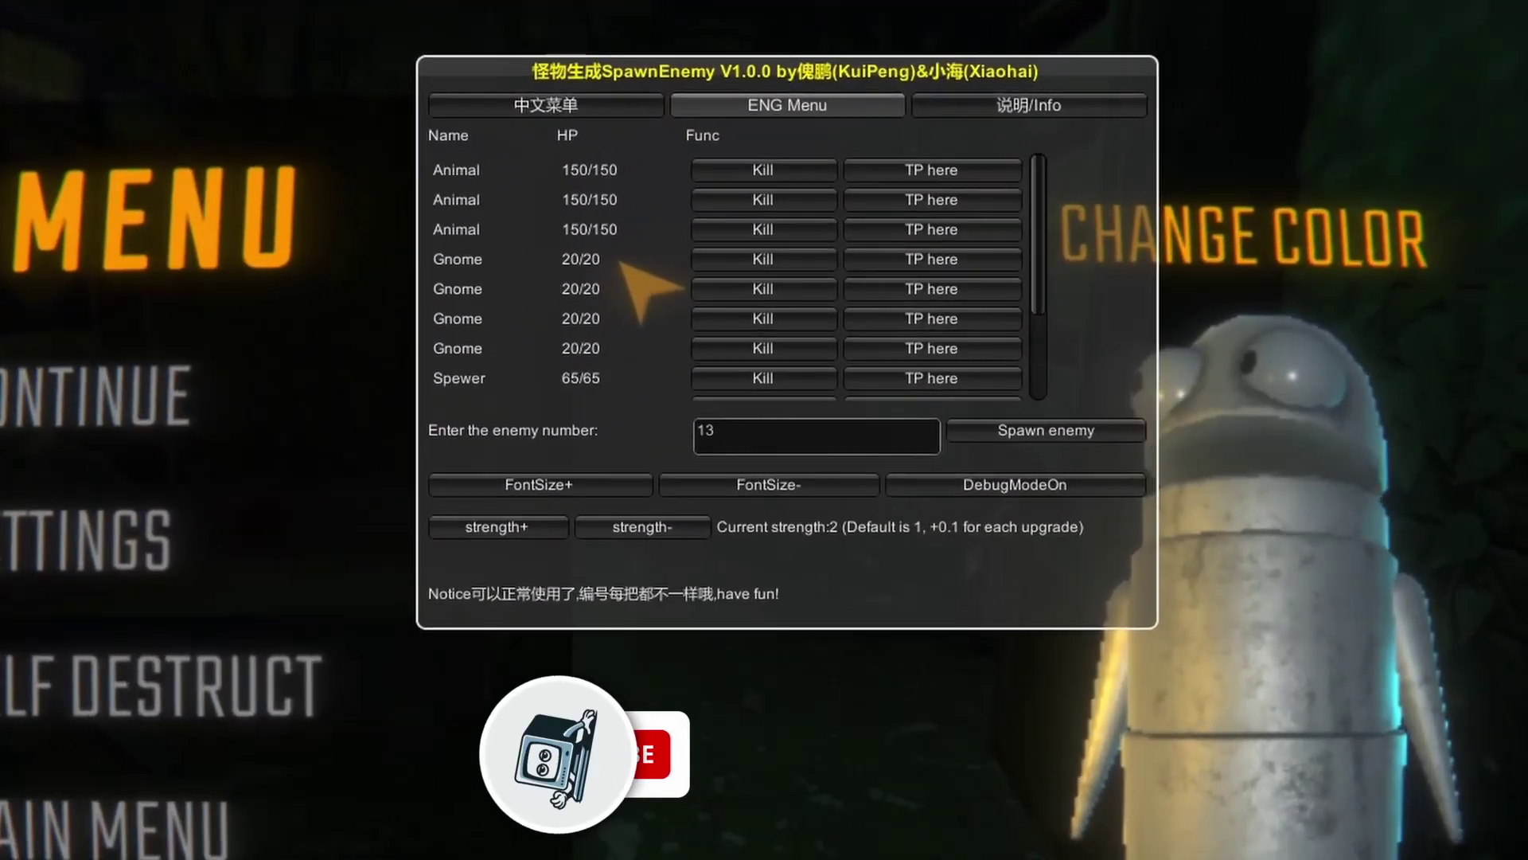
scroll(620, 262, down, 3)
scroll(637, 318, up, 3)
scroll(573, 286, down, 3)
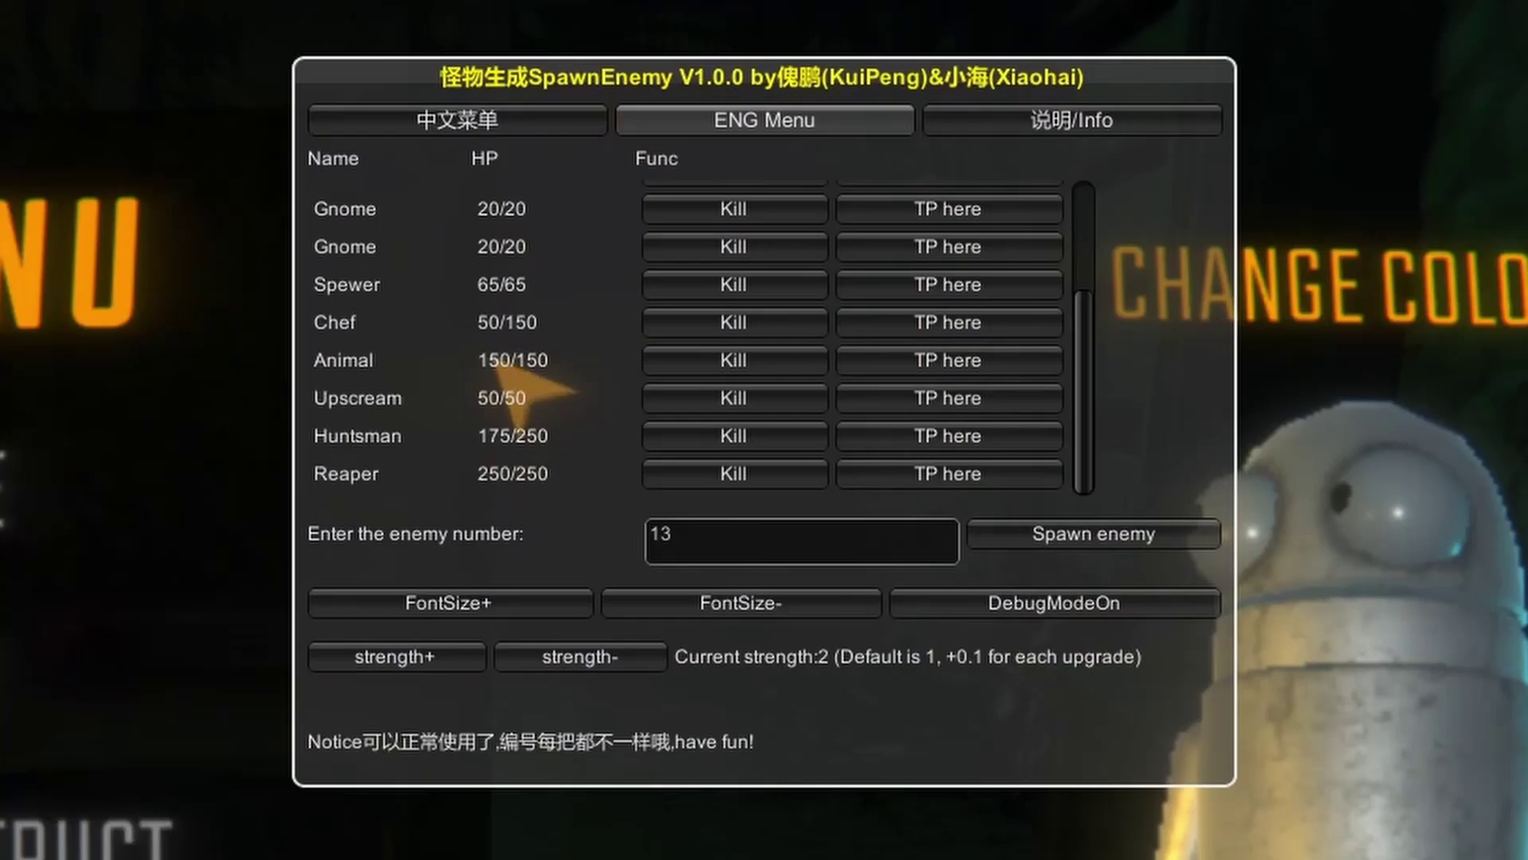
Check the Info tab's enemy numbers, then kill the Chef and teleport the Reaper
click(1076, 123)
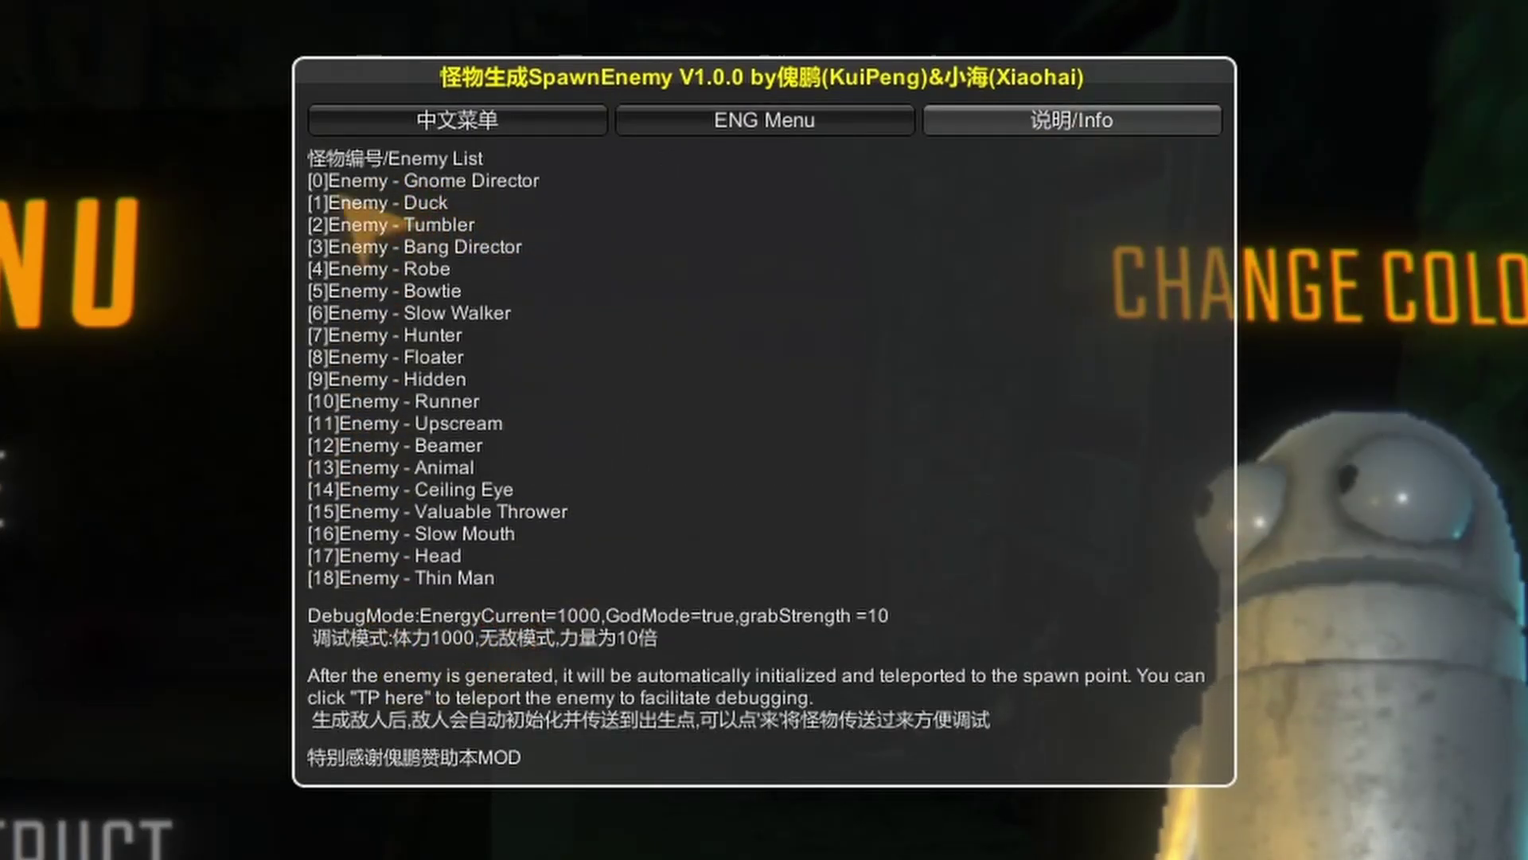
click(748, 128)
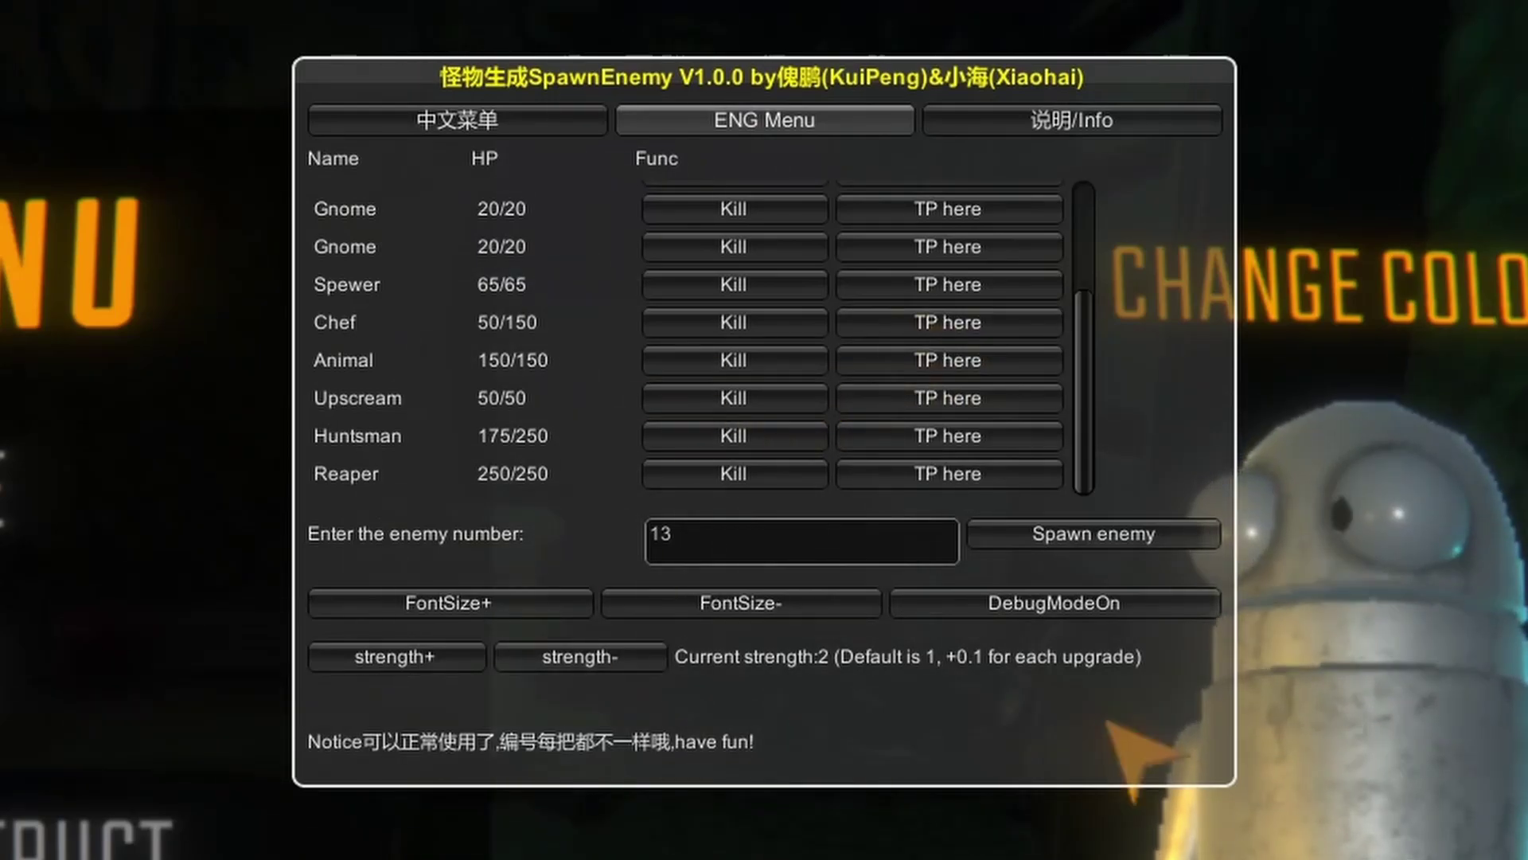
click(780, 318)
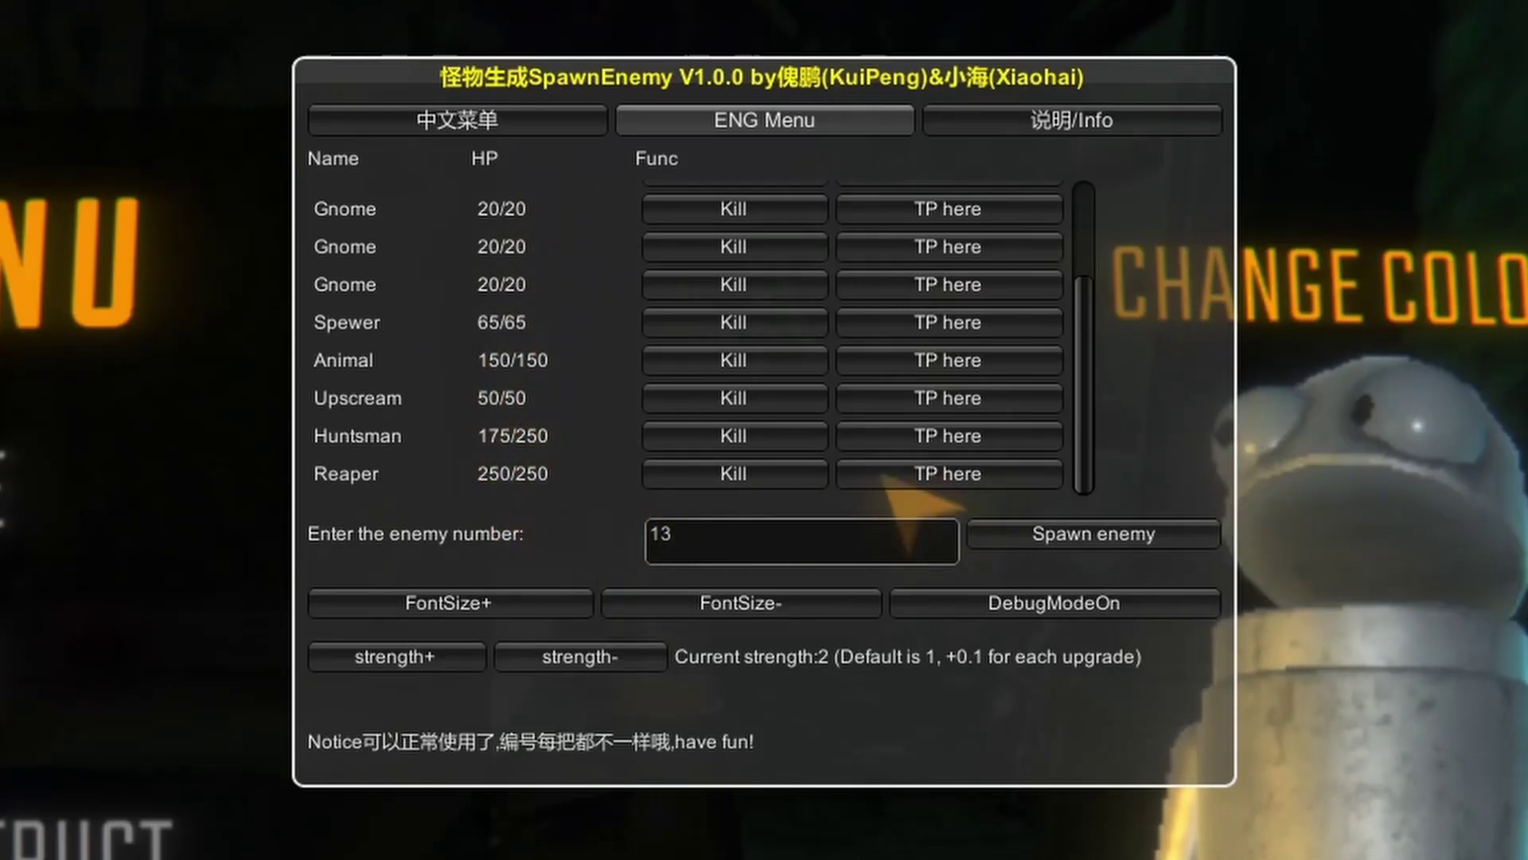
click(919, 478)
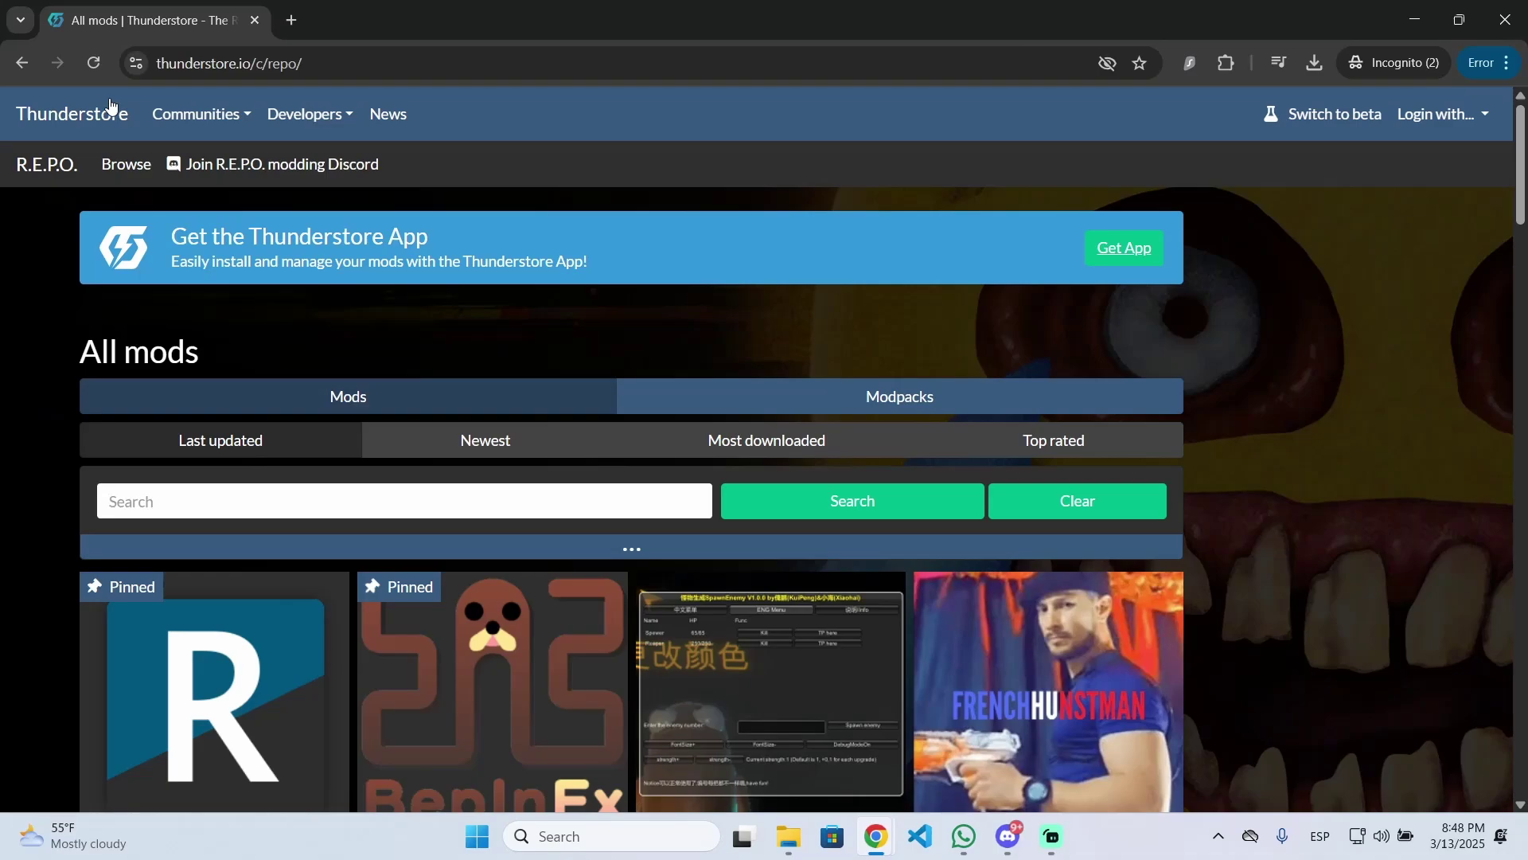
Look over the communities list, then browse the R.E.P.O. All mods page
click(215, 119)
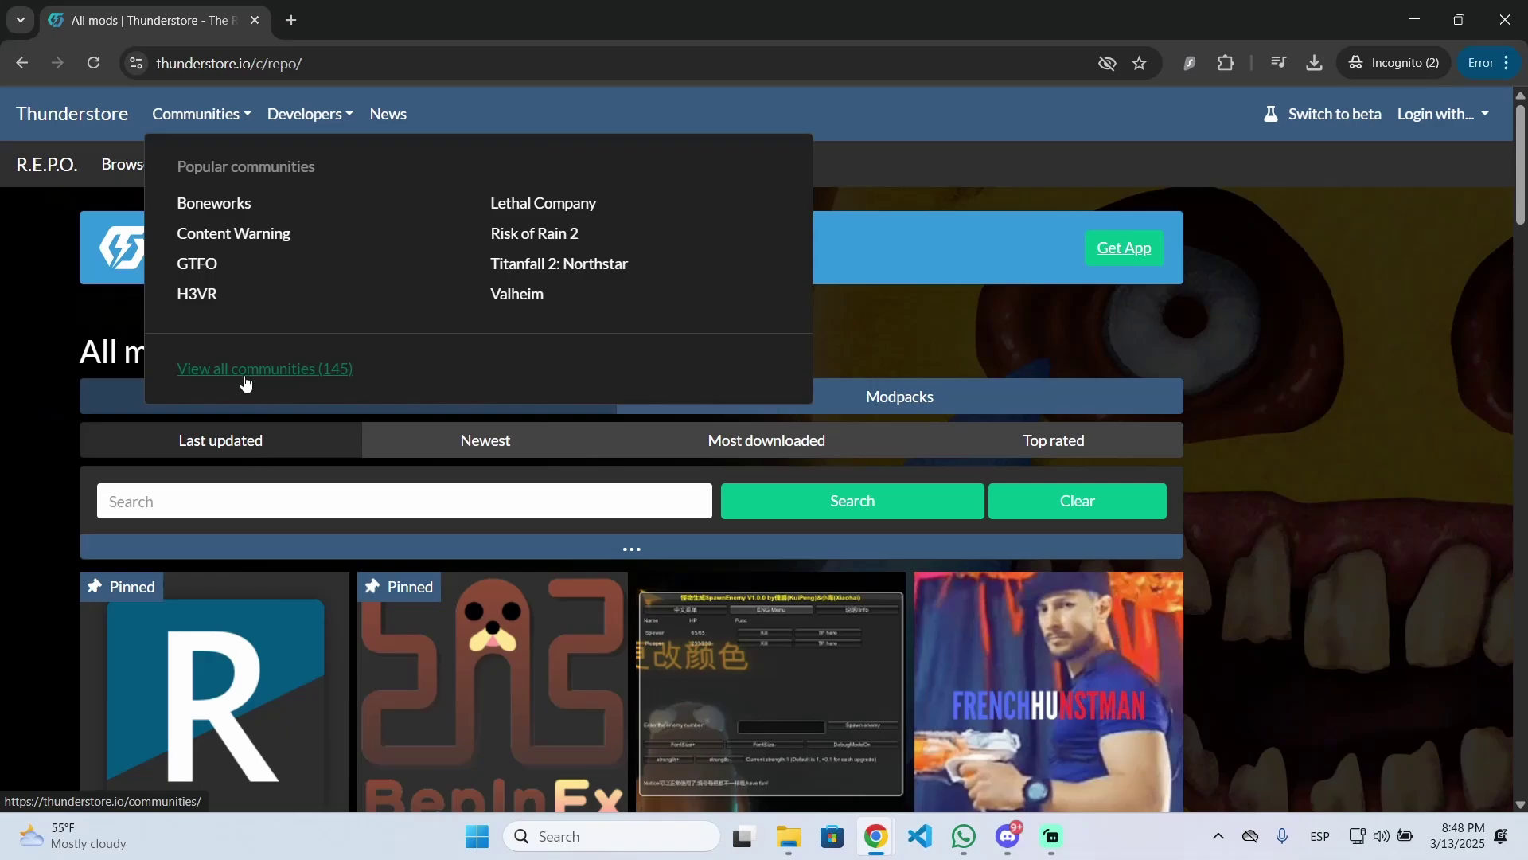
click(16, 534)
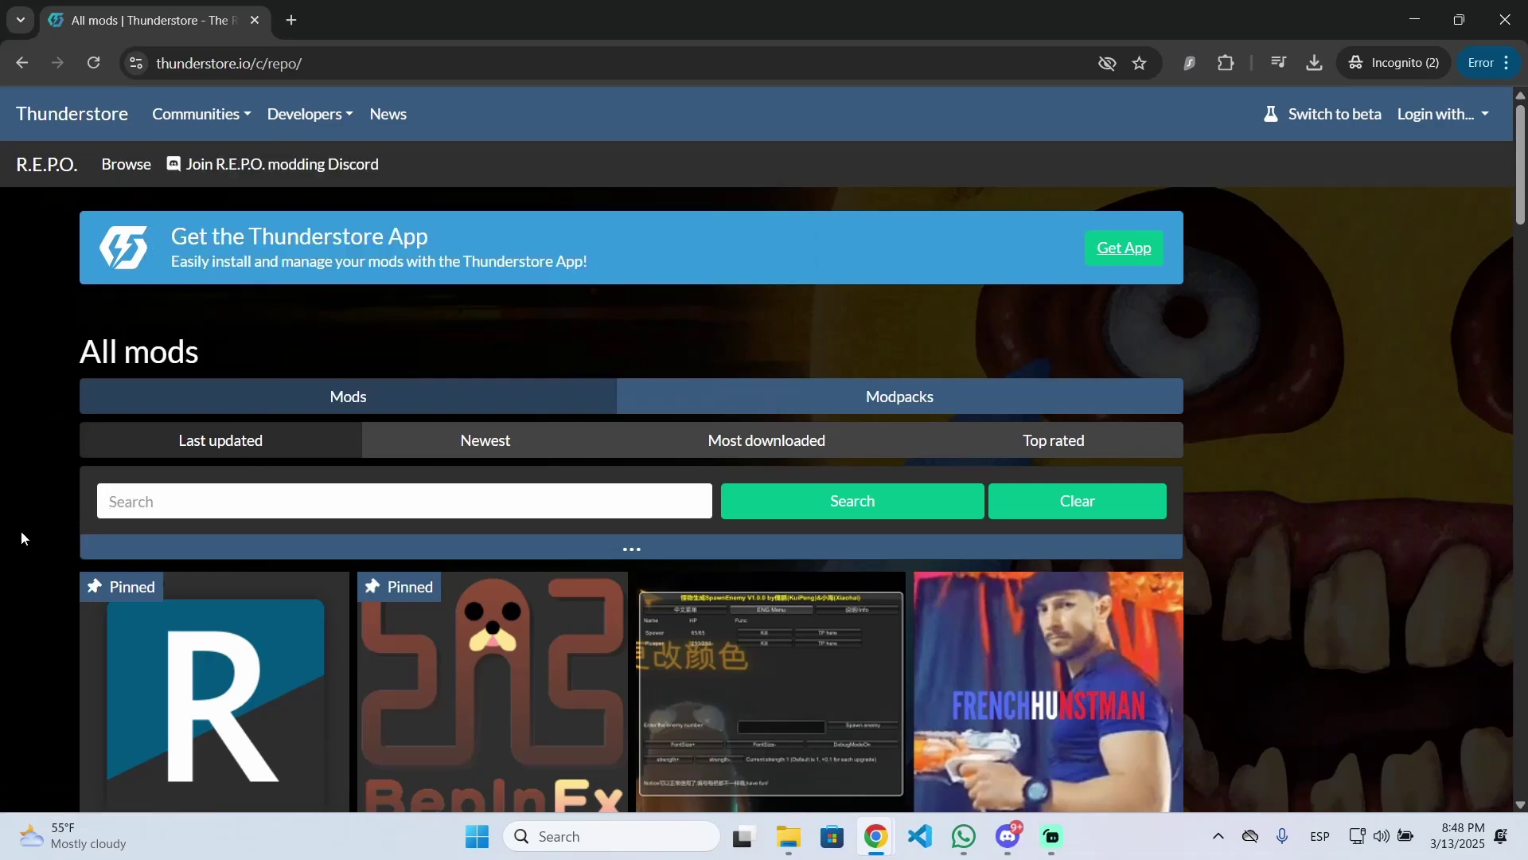
scroll(32, 445, down, 3)
scroll(37, 401, down, 3)
scroll(374, 461, up, 3)
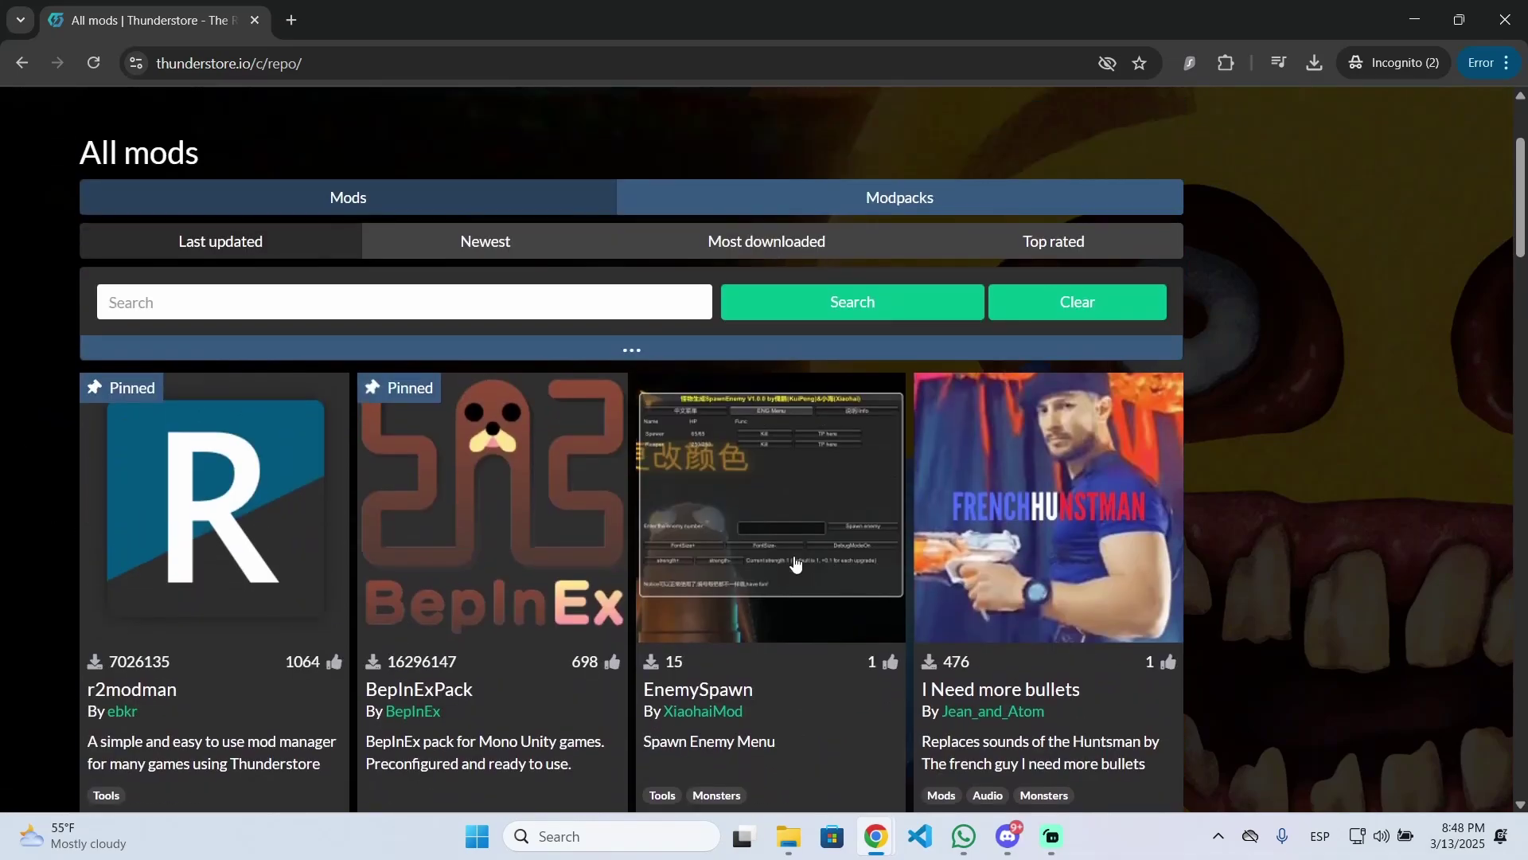
scroll(717, 519, down, 1)
scroll(716, 519, down, 1)
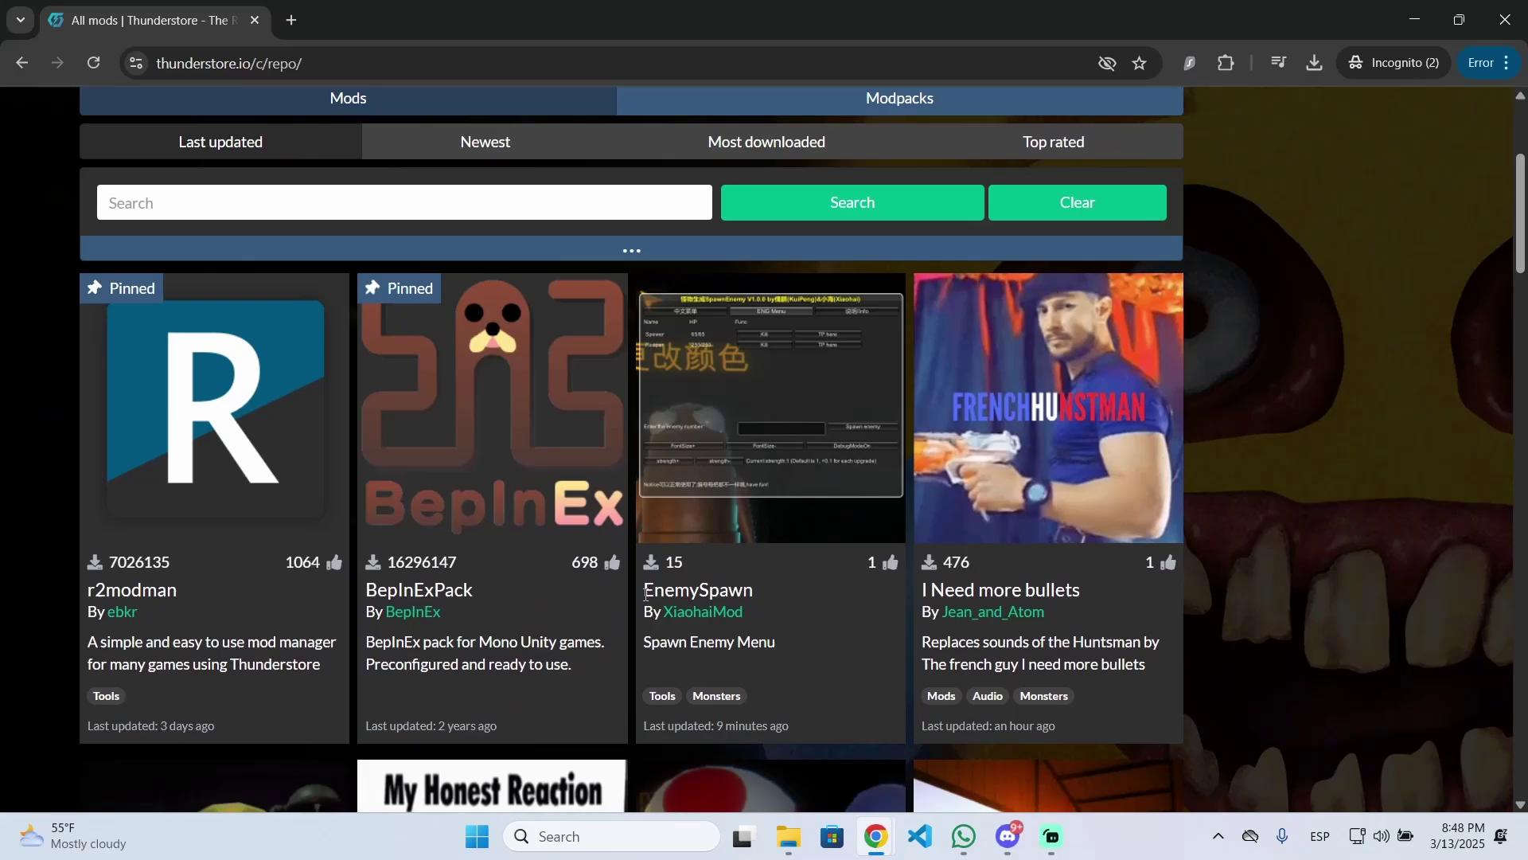
scroll(753, 591, up, 2)
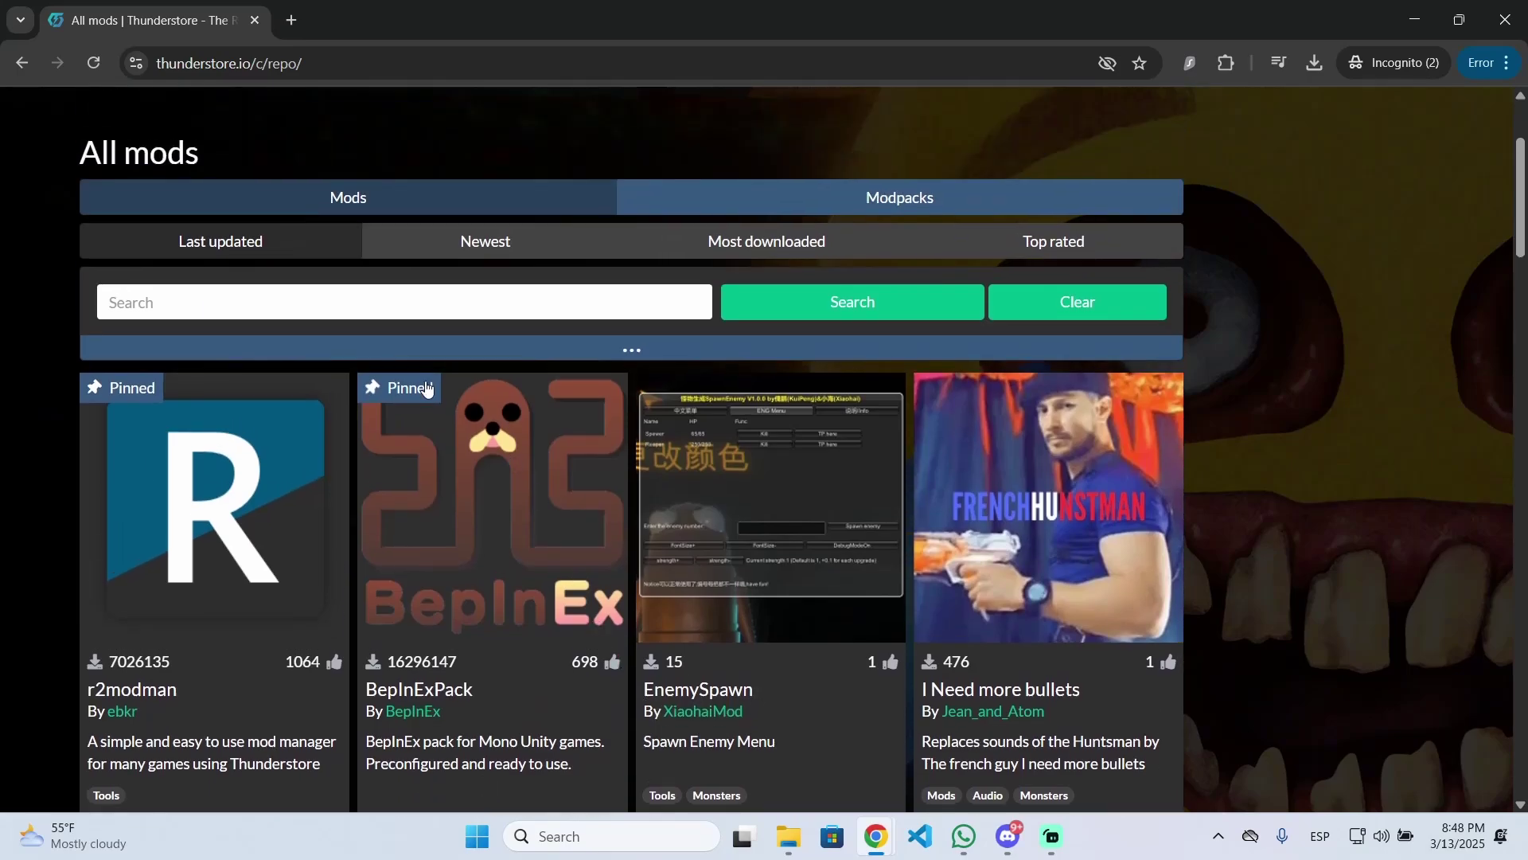
Search the R.E.P.O. mods for 'enemy' and open the EnemySpawn mod card
click(429, 311)
text(enemy)
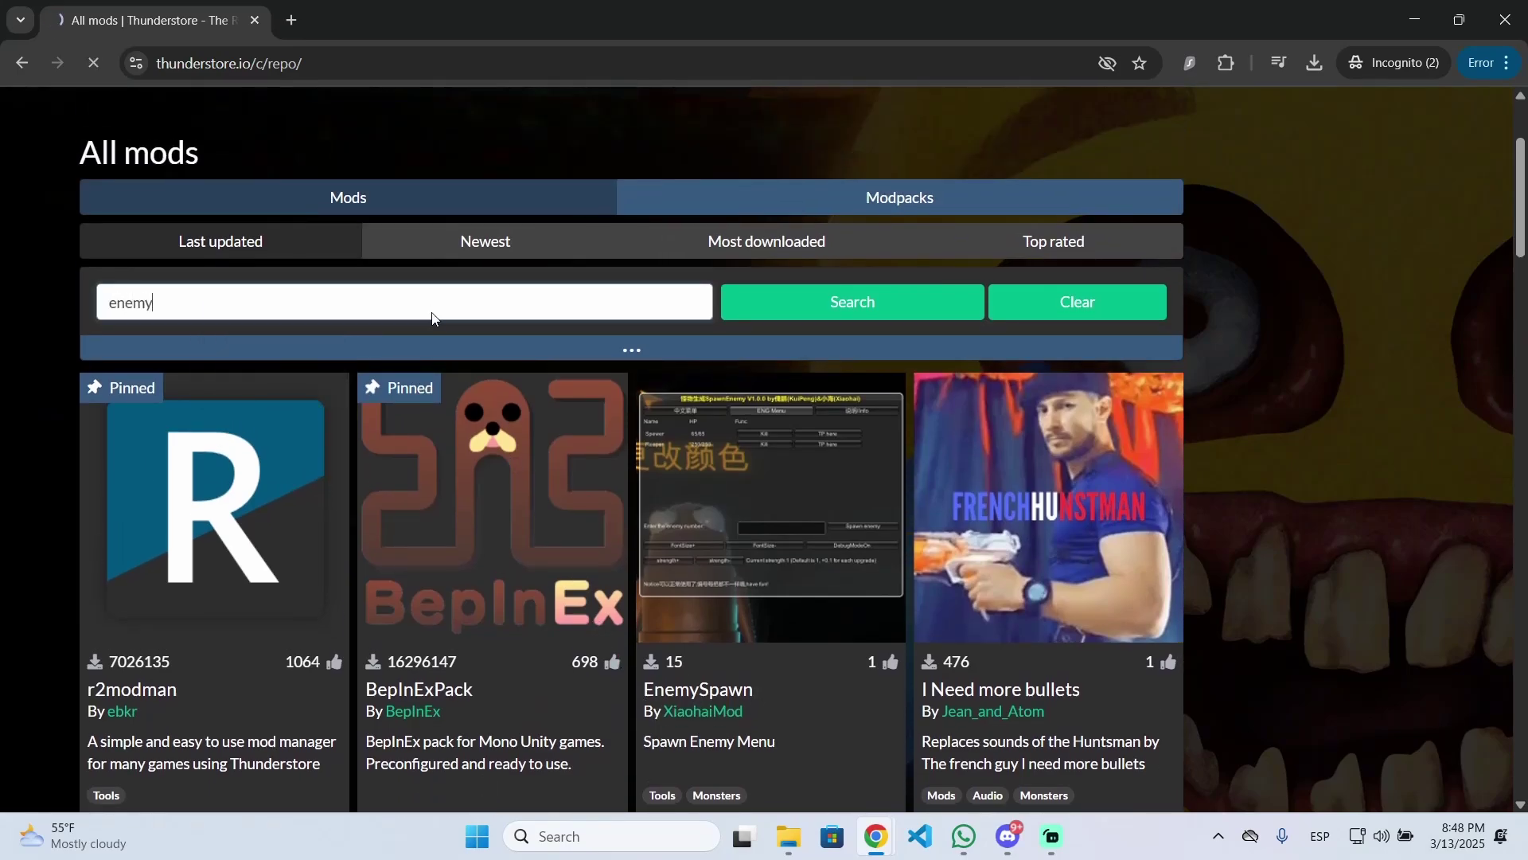
scroll(395, 351, down, 6)
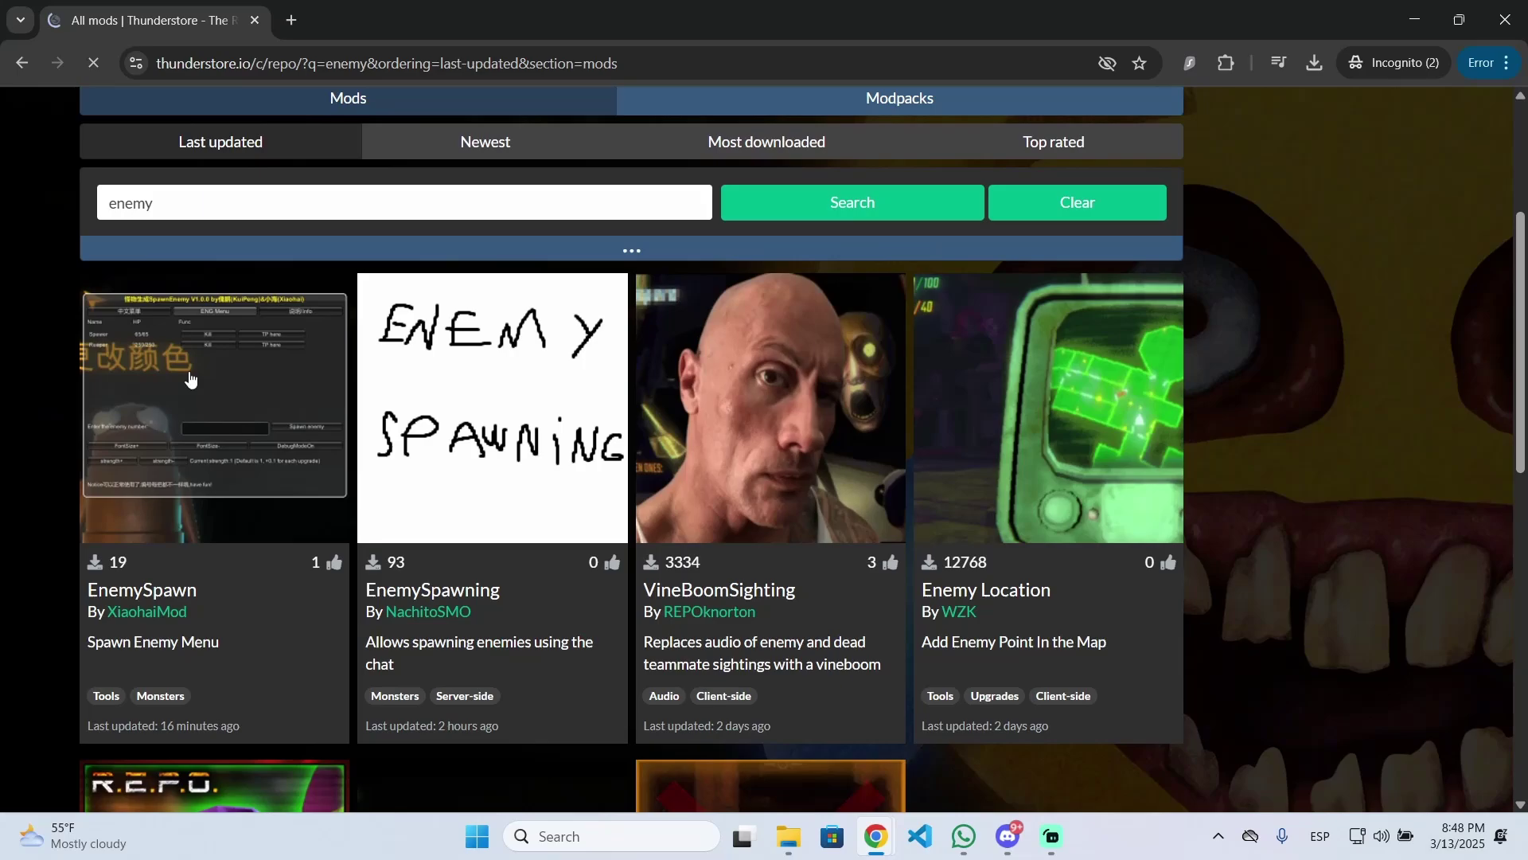
click(188, 414)
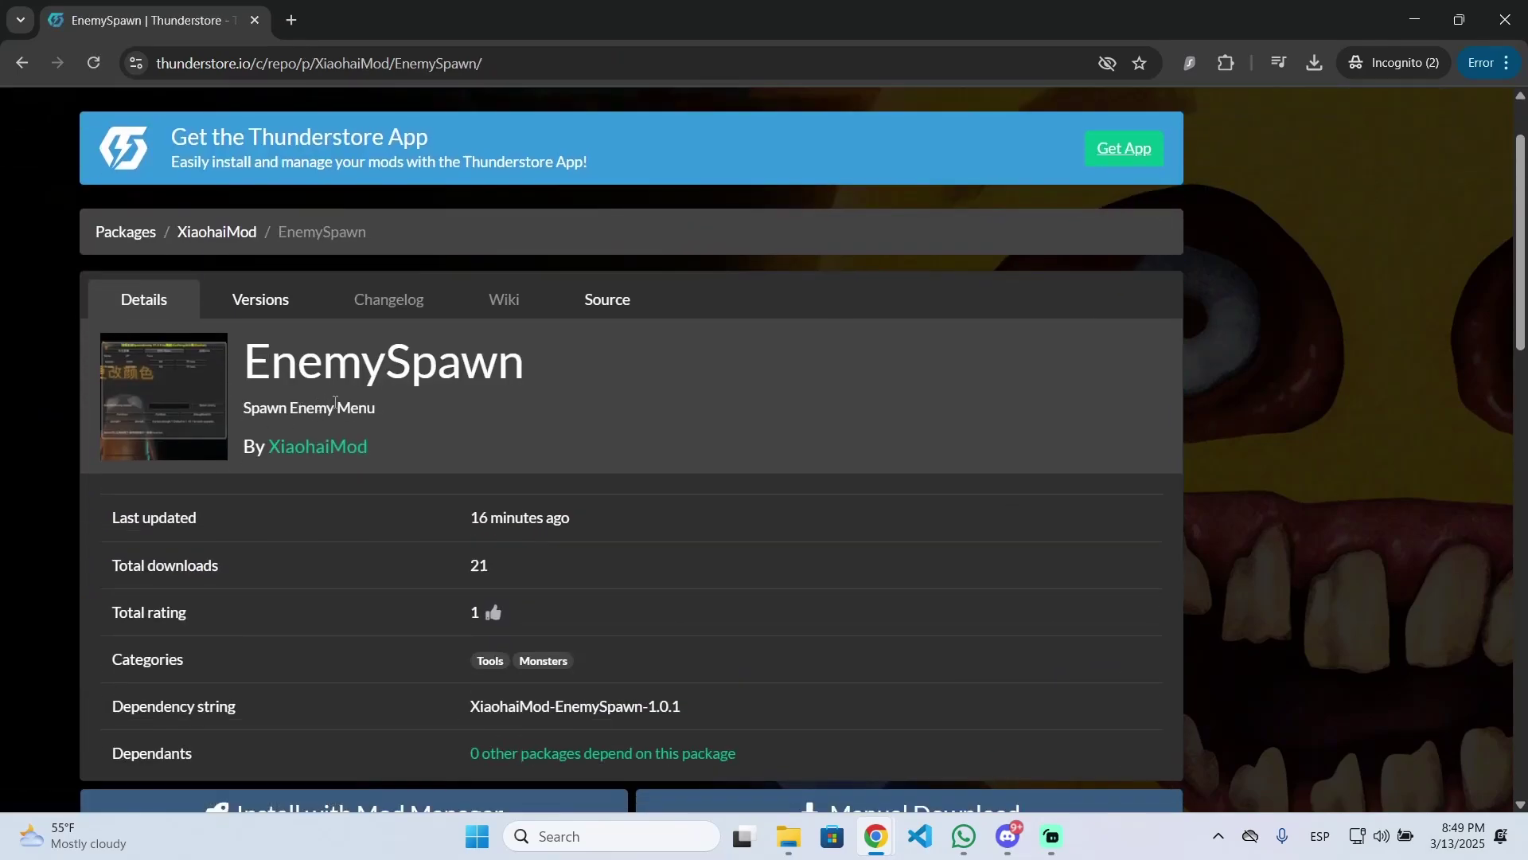
Manually download and save the EnemySpawn 1.0.1 zip
double_click(335, 408)
scroll(519, 448, down, 3)
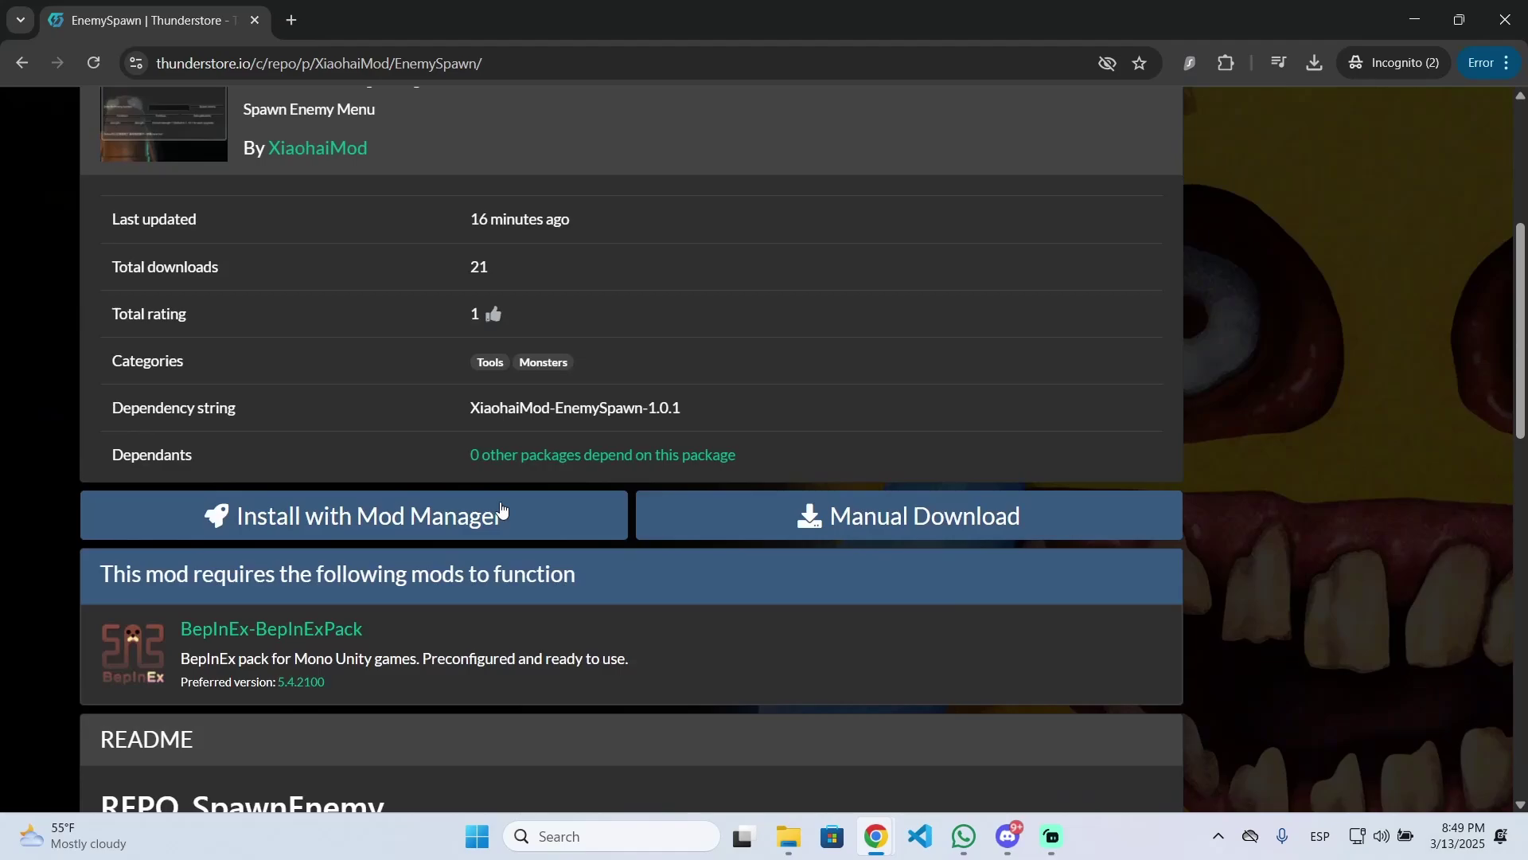
click(880, 522)
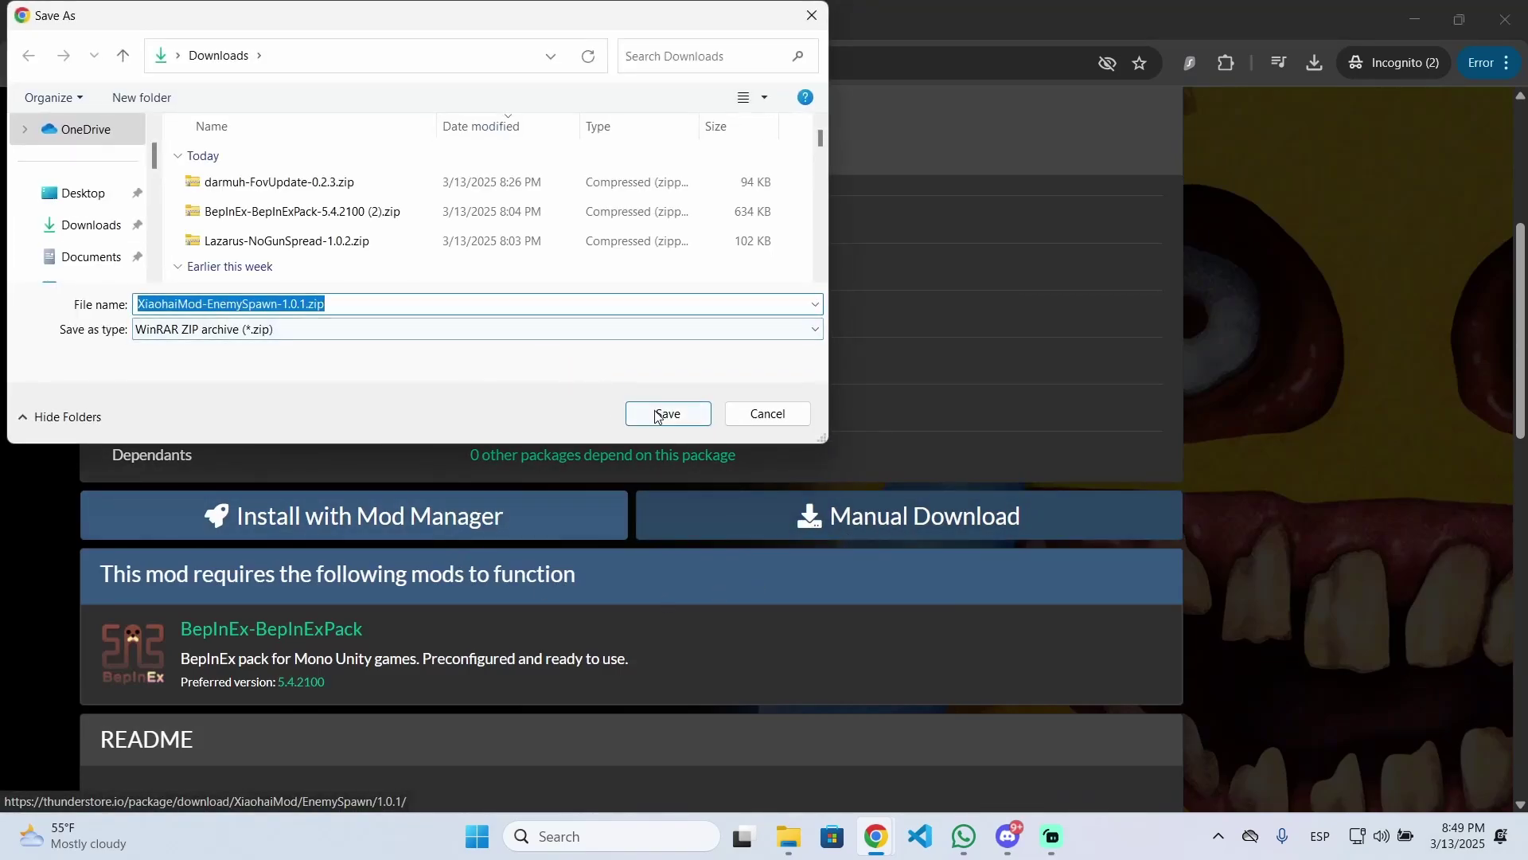
click(657, 415)
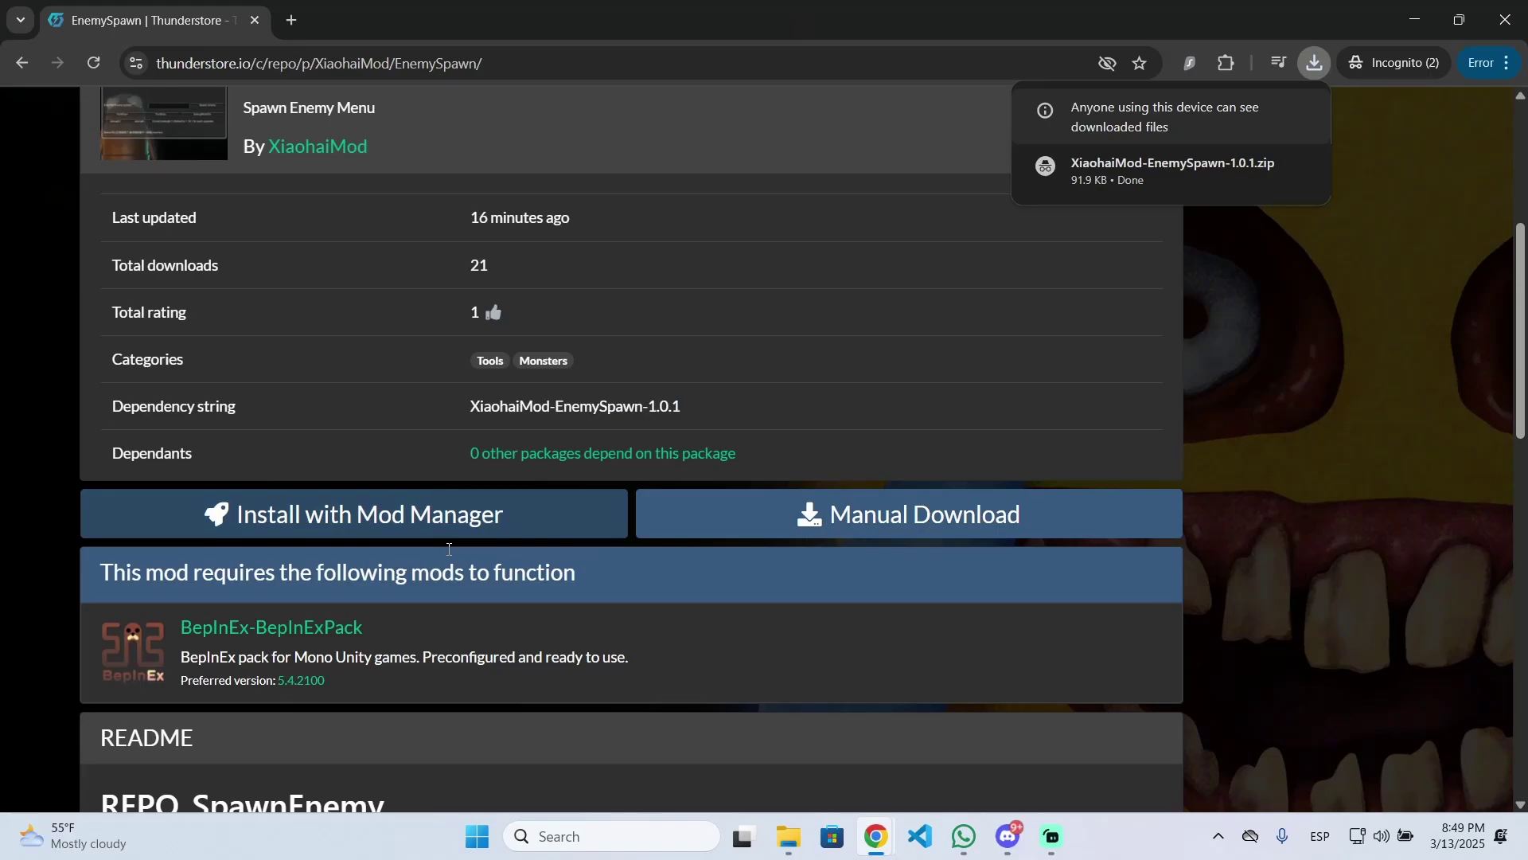
Open the BepInEx-BepInExPack dependency page and show the recent downloads list
scroll(255, 539, down, 1)
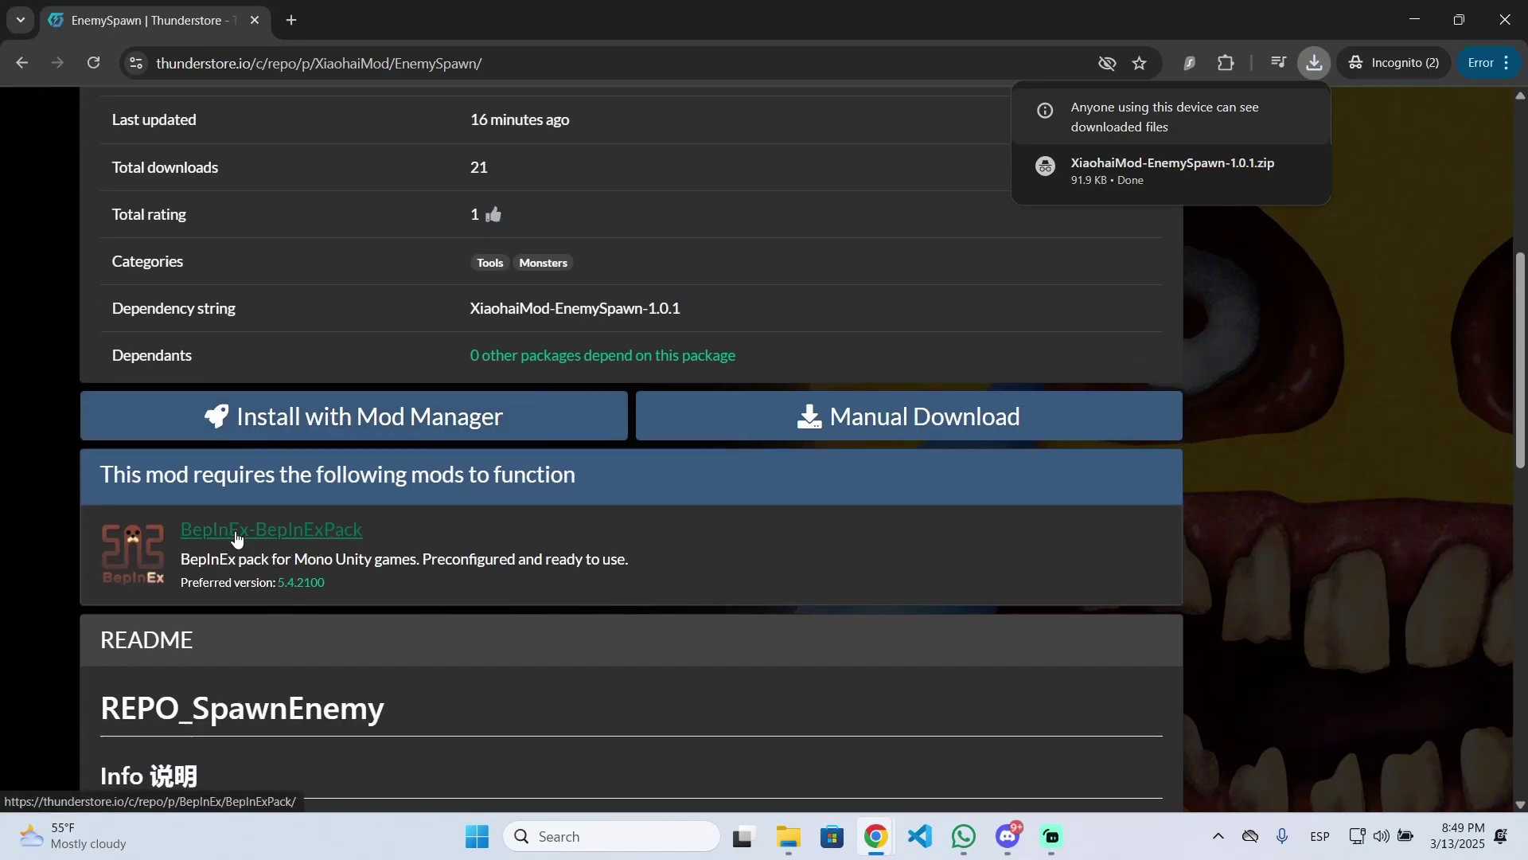
click(263, 530)
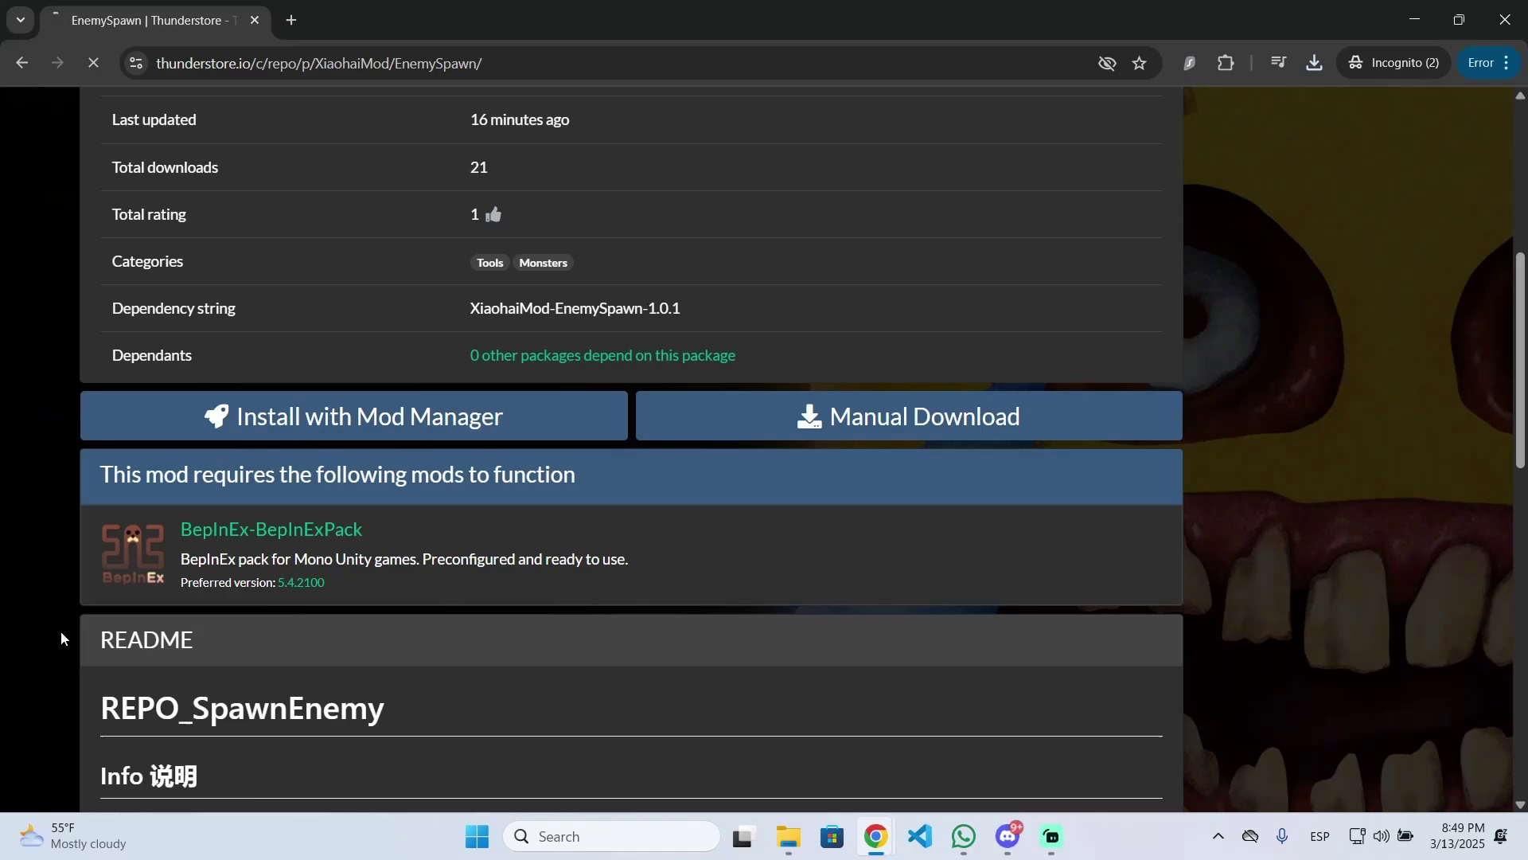
scroll(452, 543, down, 3)
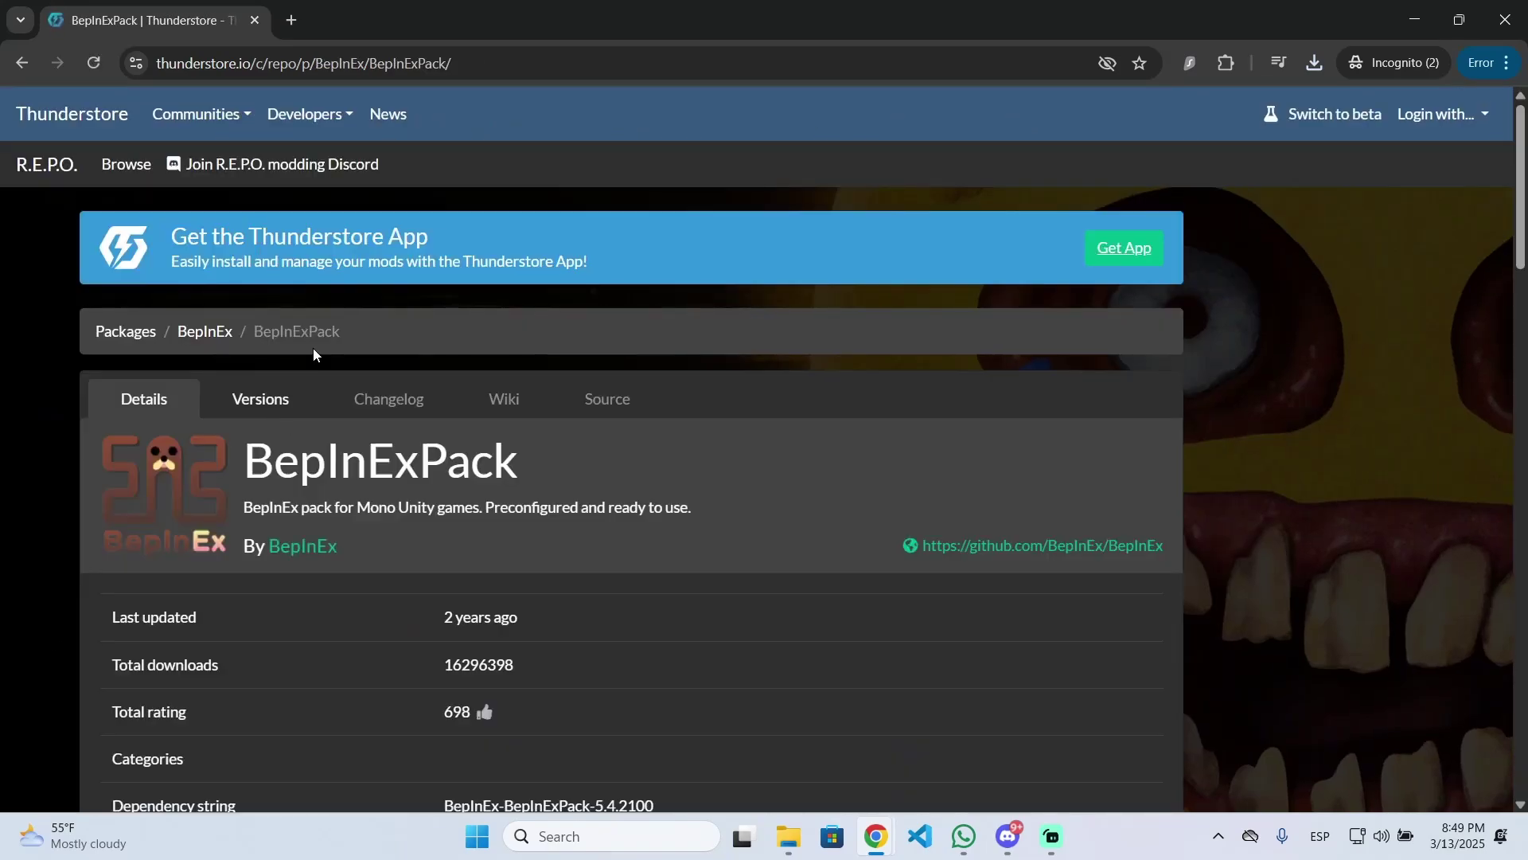
scroll(313, 353, down, 4)
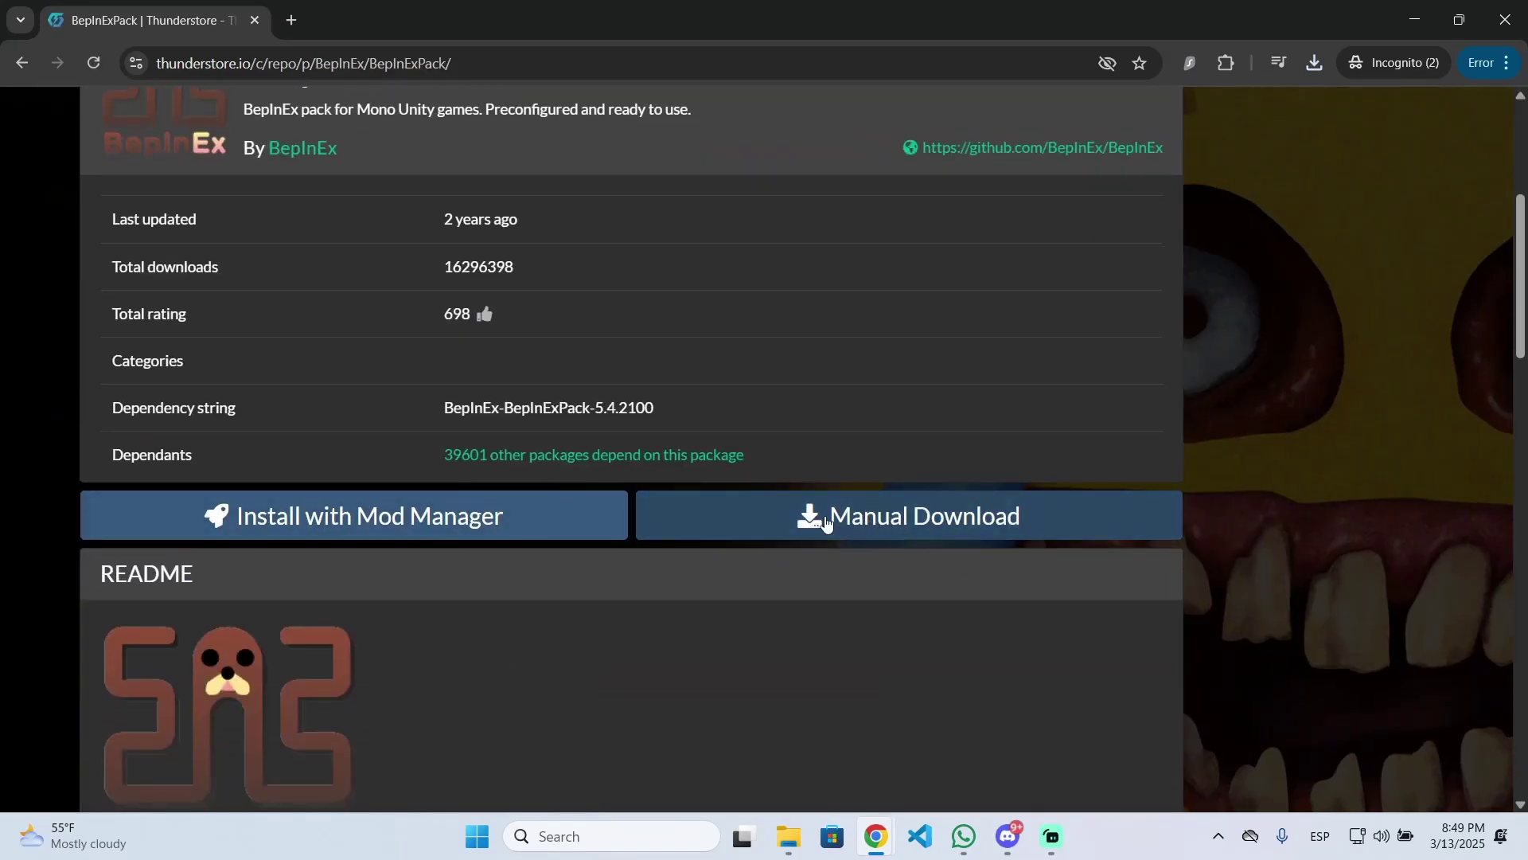
scroll(825, 522, up, 5)
scroll(457, 450, down, 1)
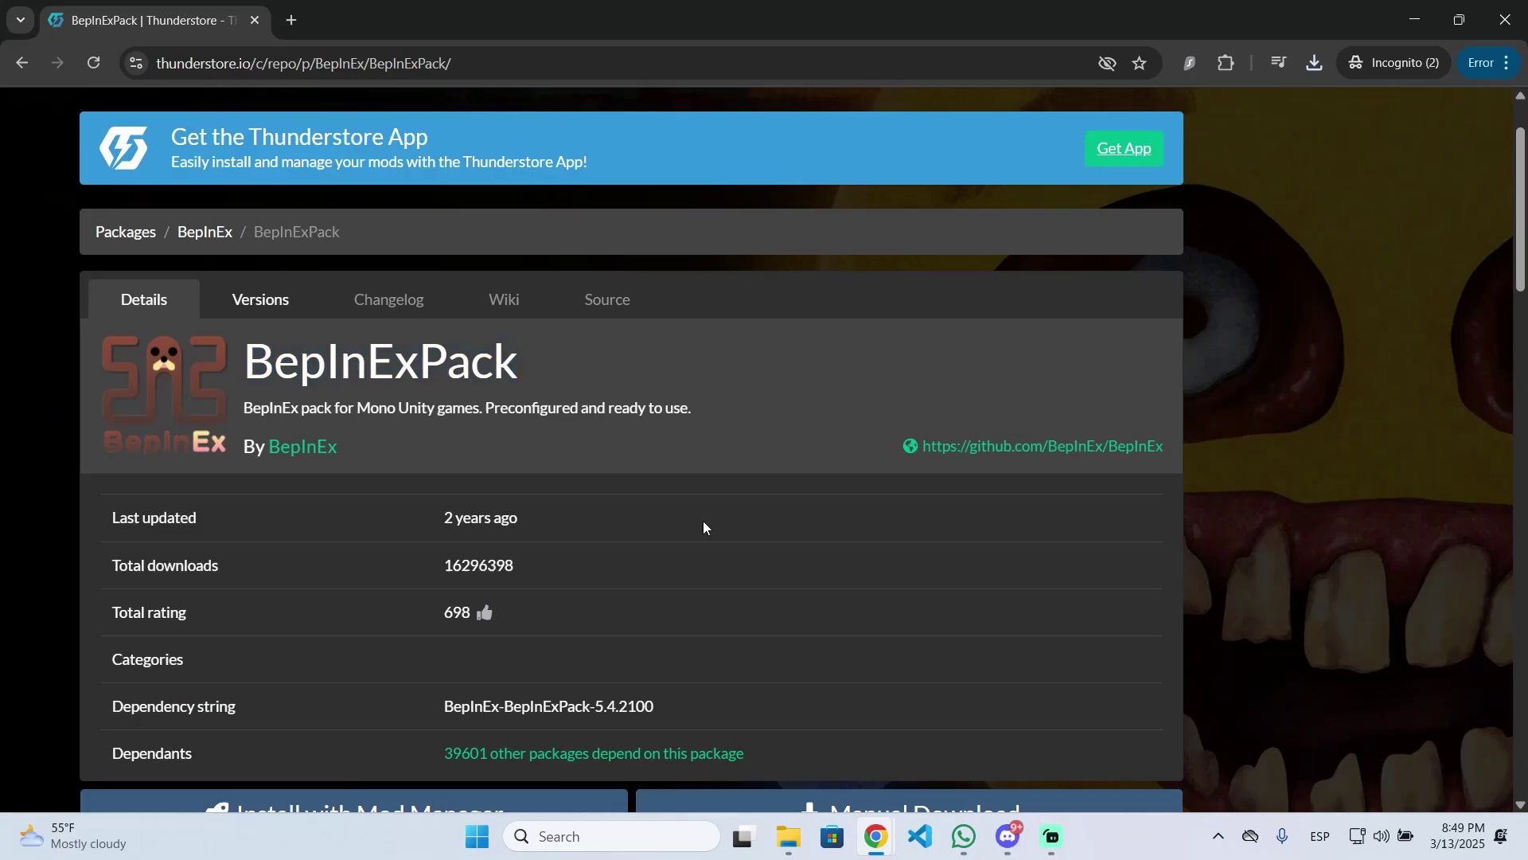
click(1319, 65)
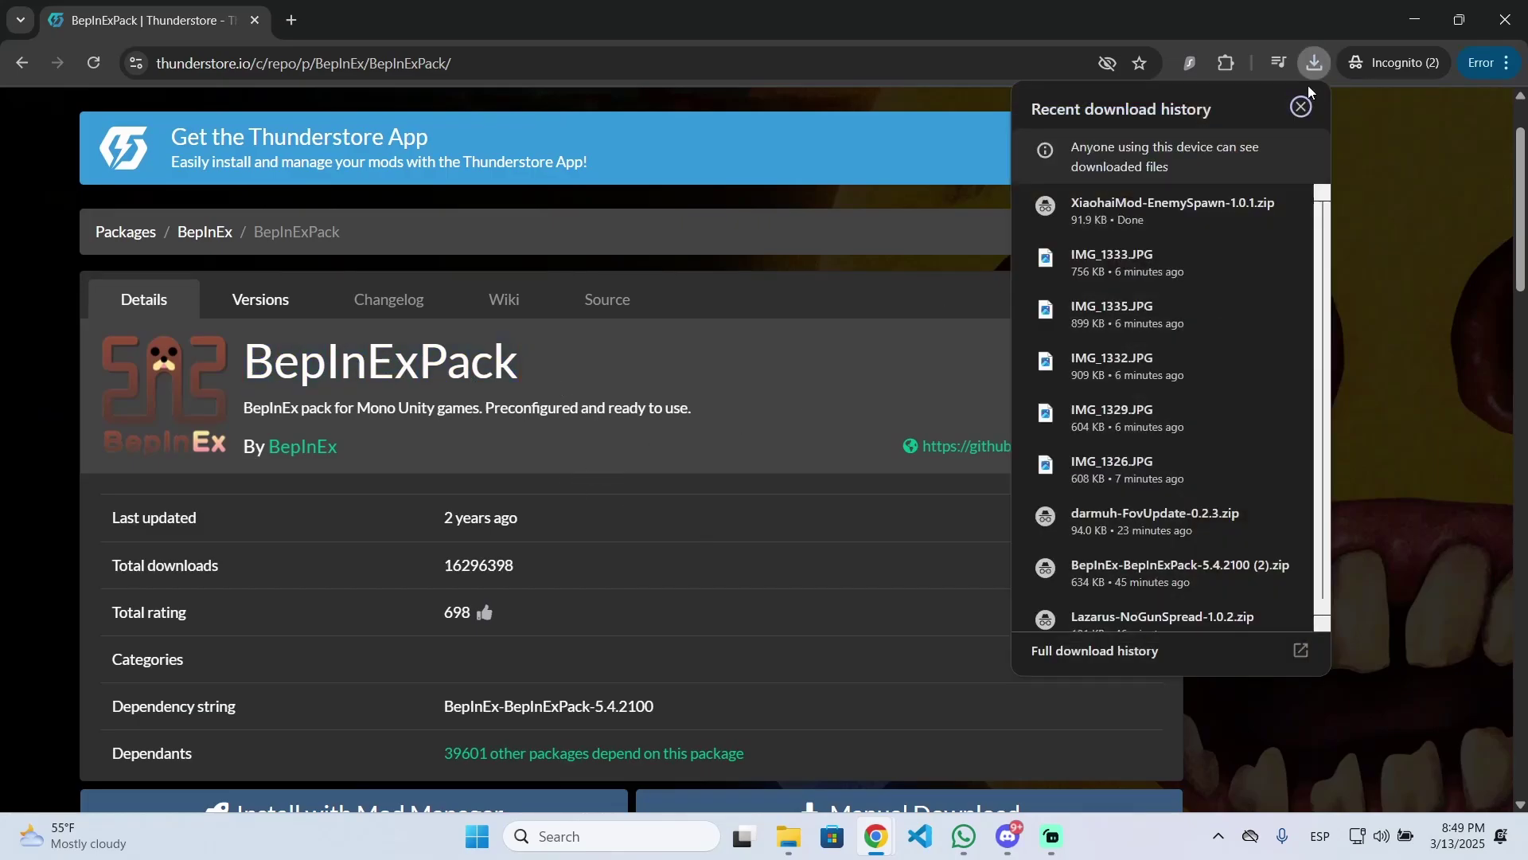
Open the BepInEx-BepInExPack-5.4.2100 zip and its inner BepInExPack folder with three items
click(1163, 557)
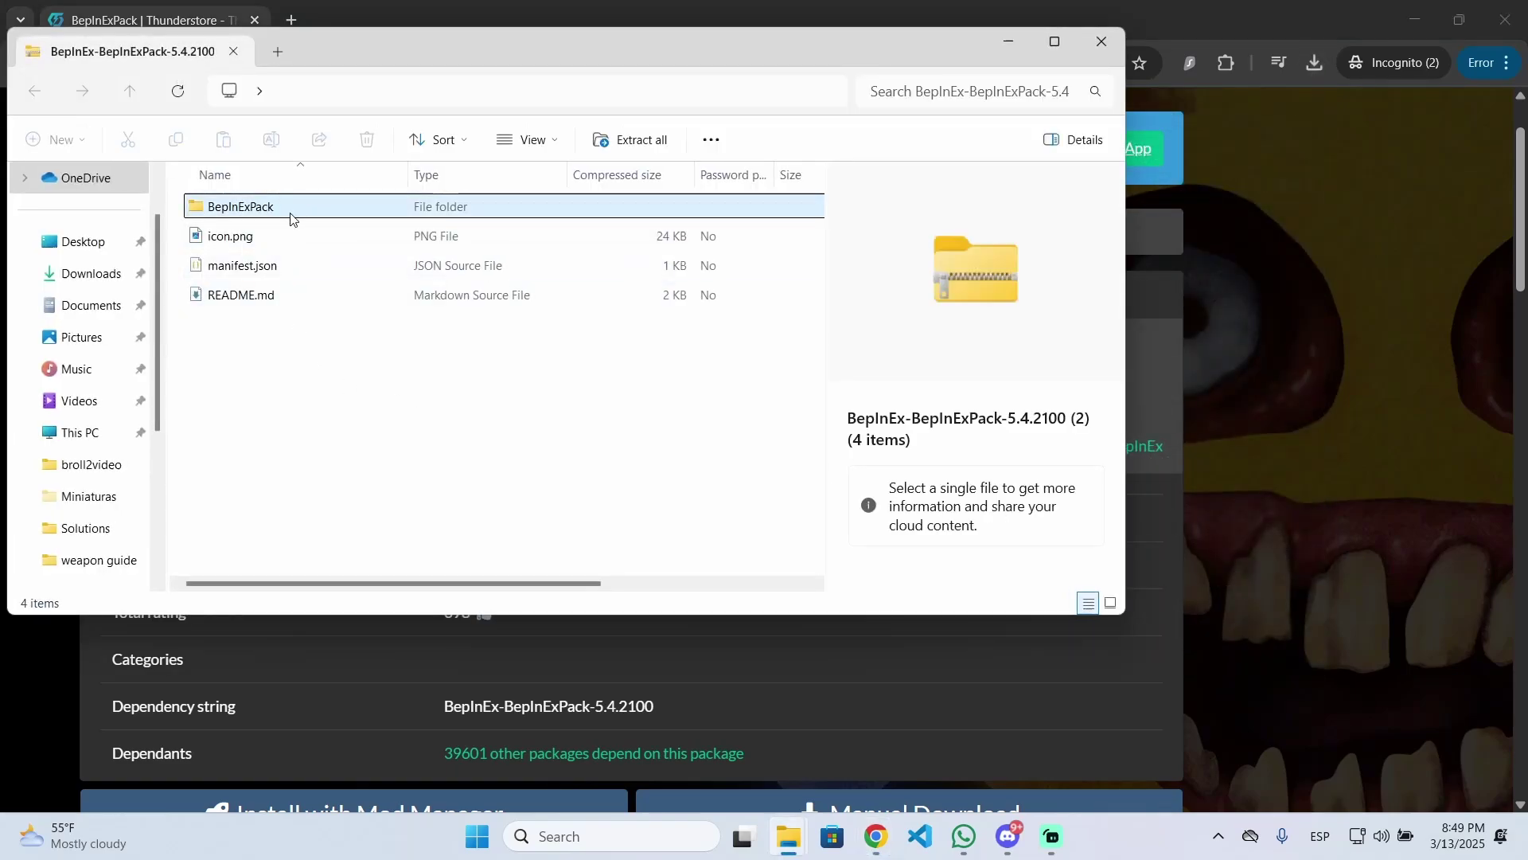
double_click(331, 209)
drag(293, 375, 361, 201)
drag(333, 355, 368, 206)
drag(280, 370, 344, 189)
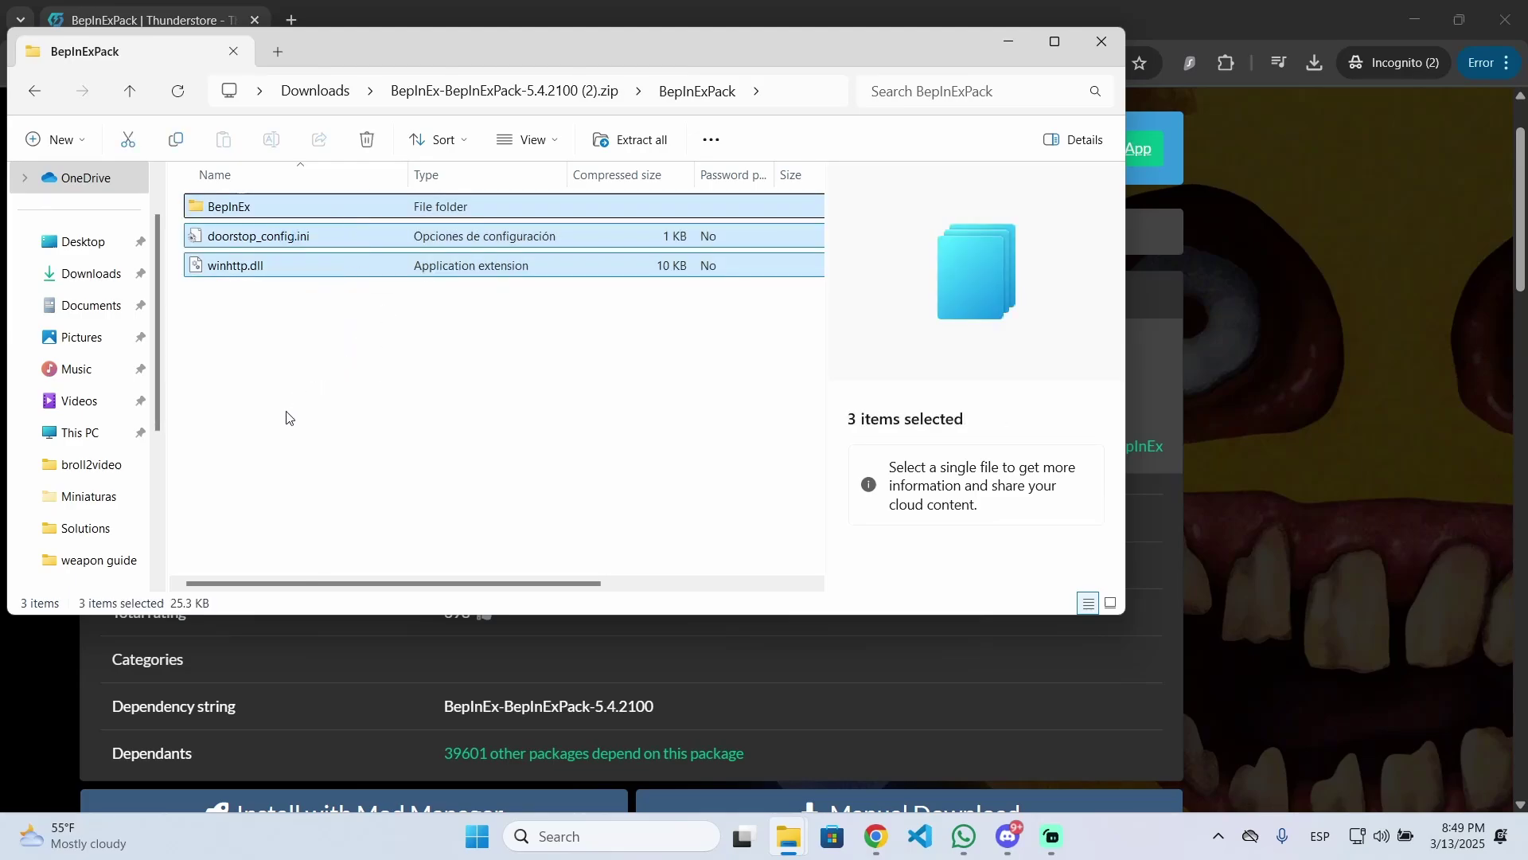
drag(288, 418, 331, 209)
click(329, 333)
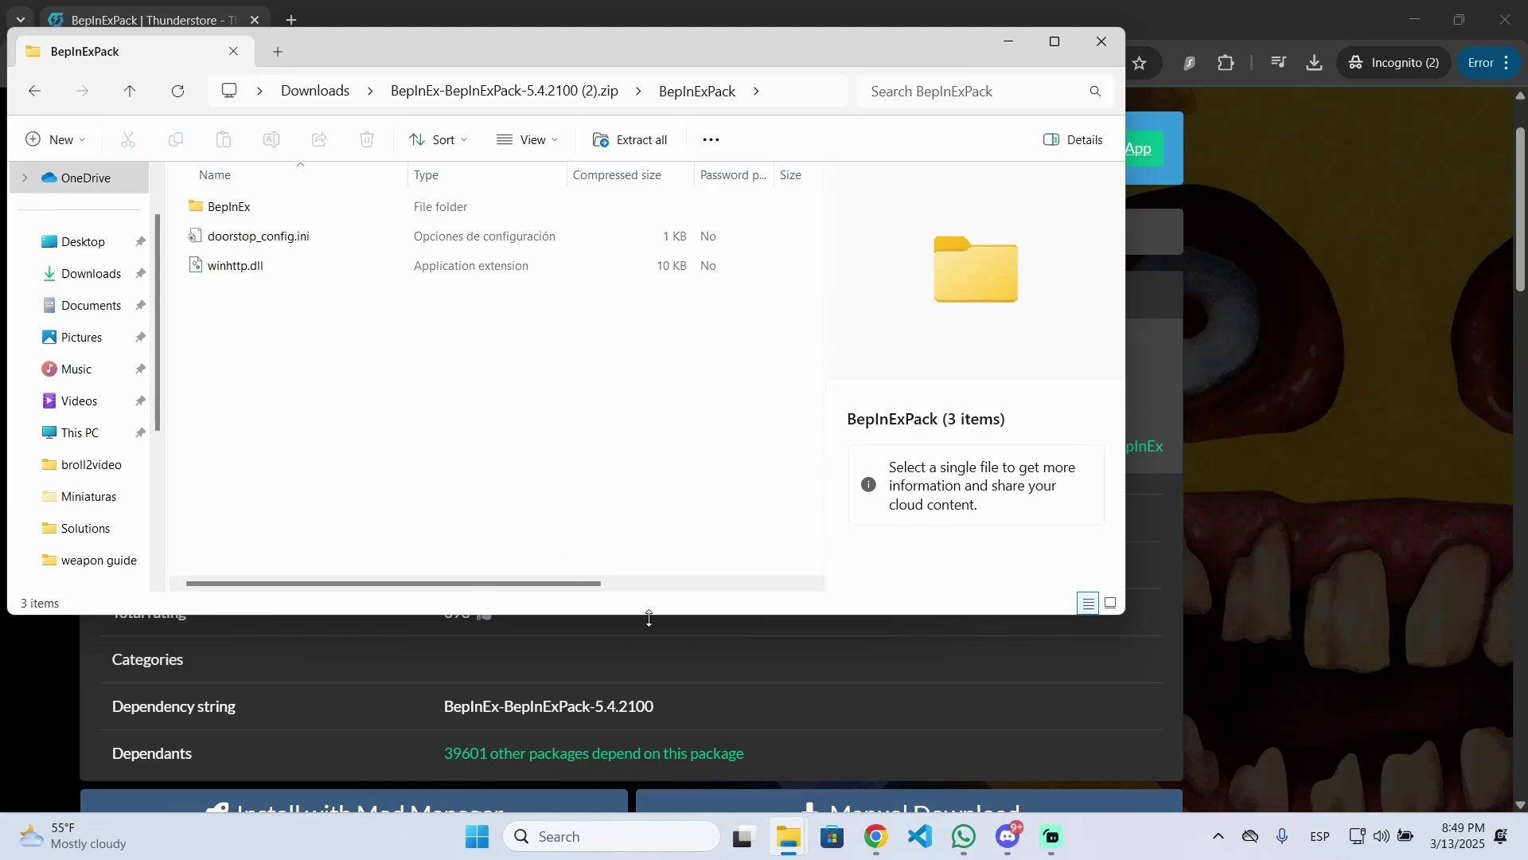
Launch Steam, filter the library for R.E.P.O., and browse its local game files
click(607, 836)
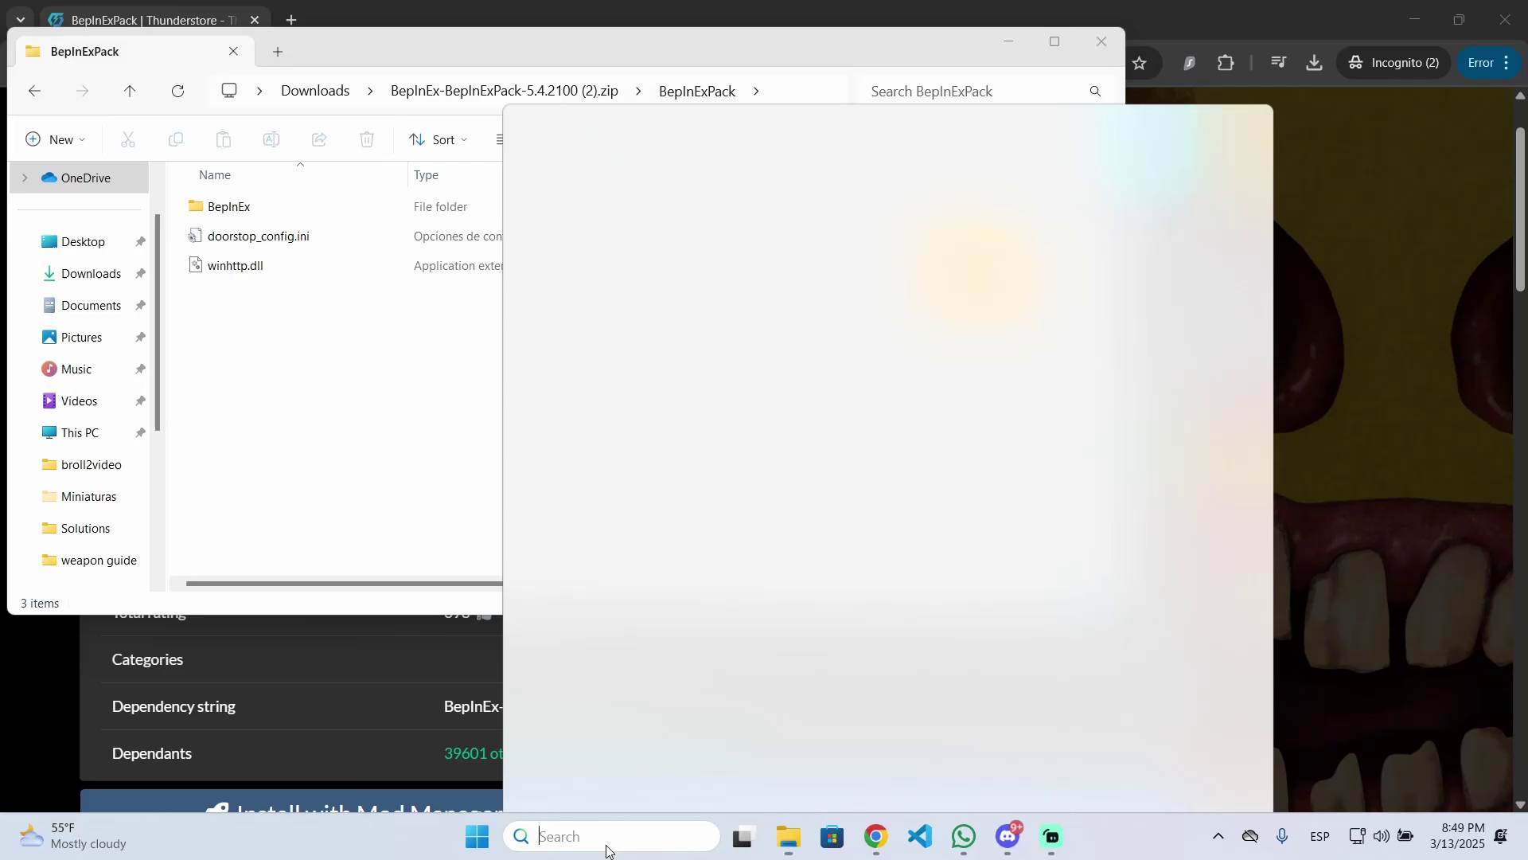
text(steam)
click(656, 228)
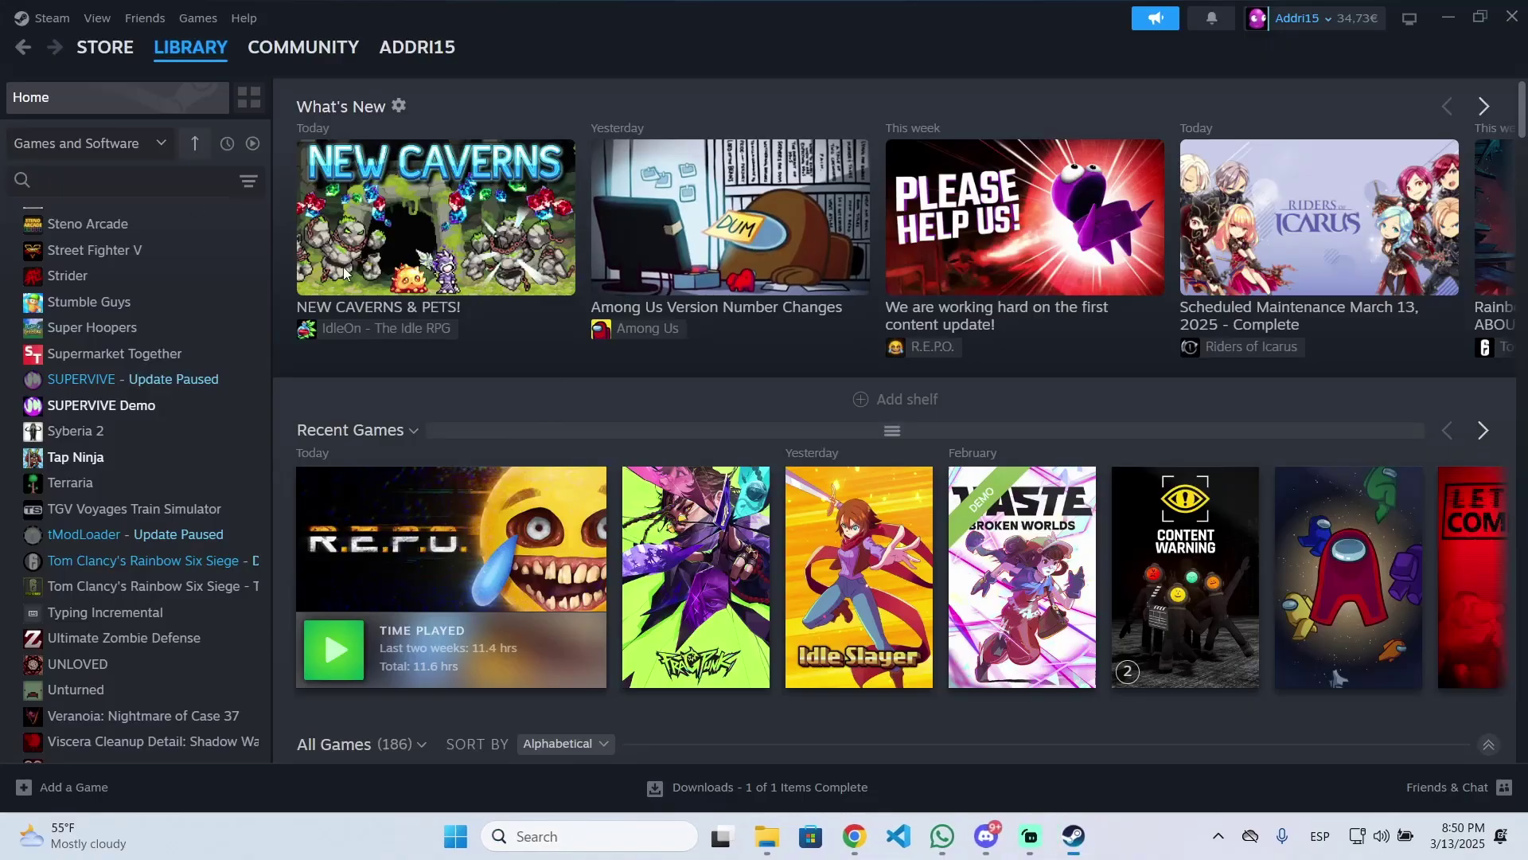
mouse_move(201, 66)
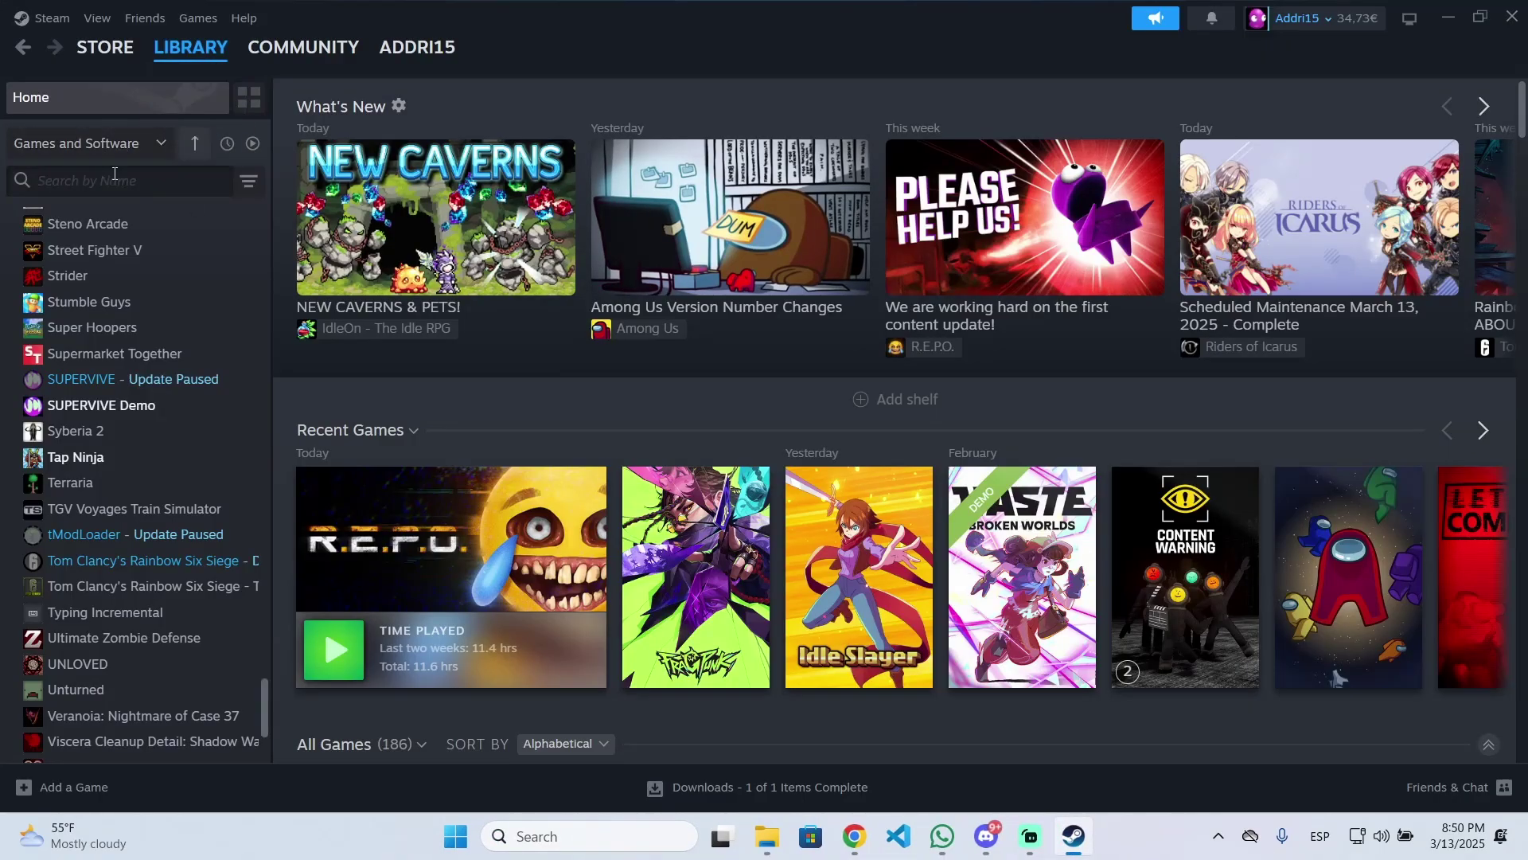
text(r.)
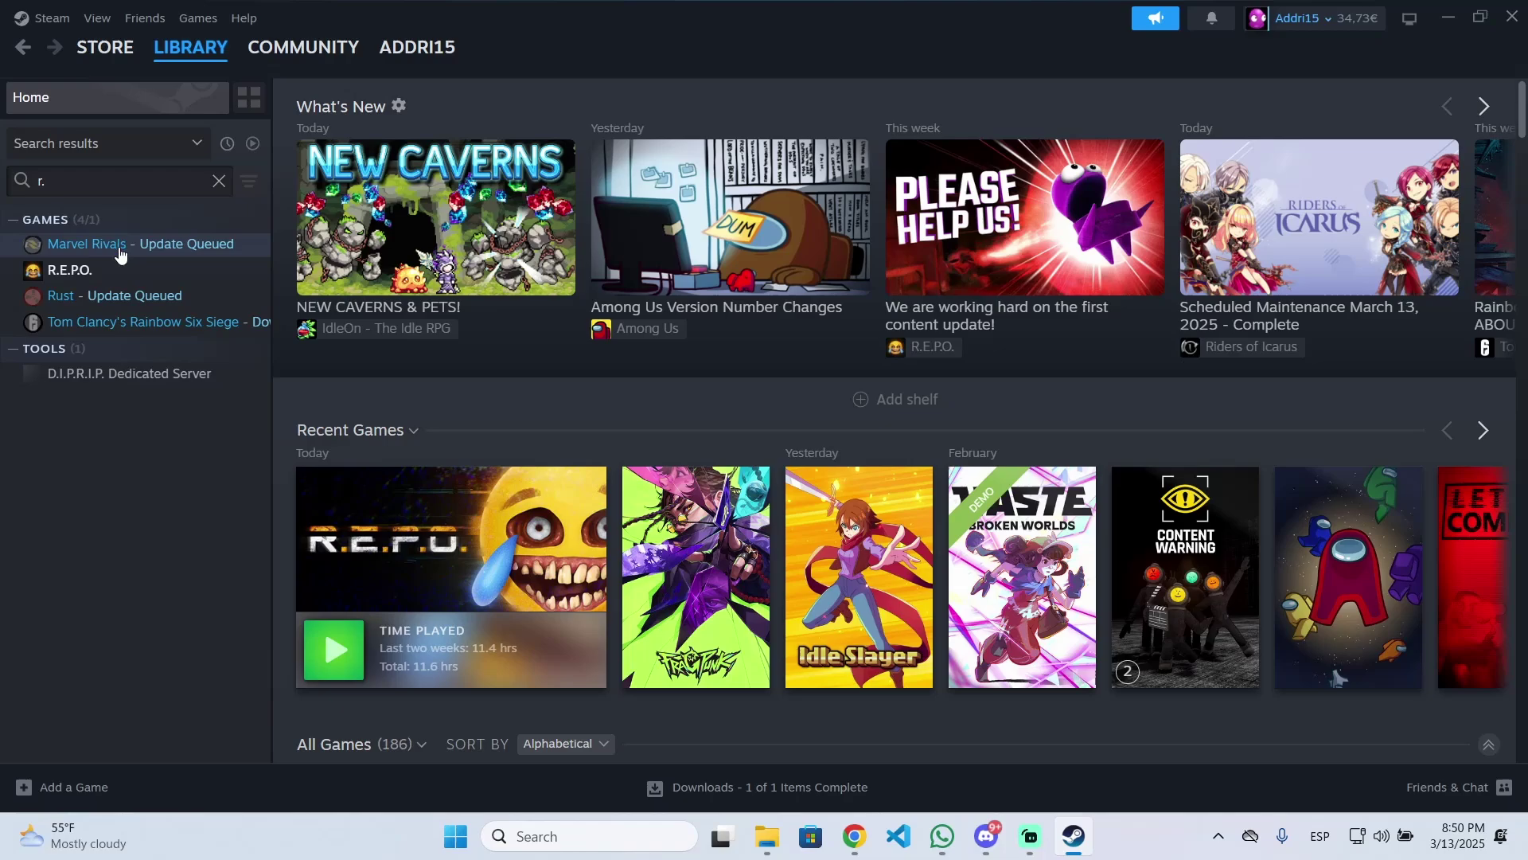
right_click(101, 277)
mouse_move(159, 391)
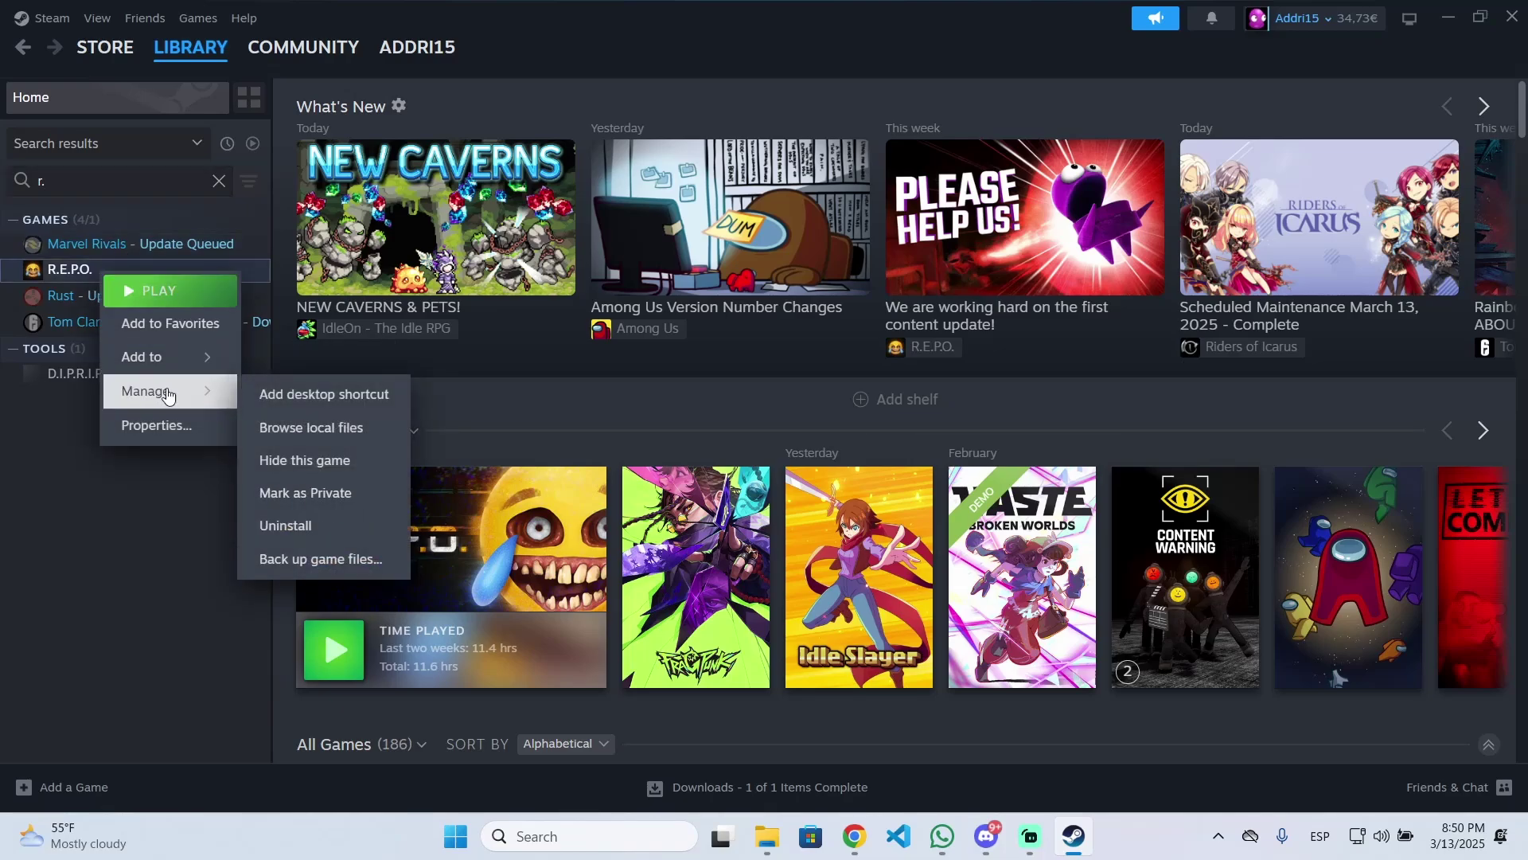
click(301, 427)
Copy BepInEx, doorstop_config.ini and winhttp.dll from the zip into the REPO game folder
click(1445, 13)
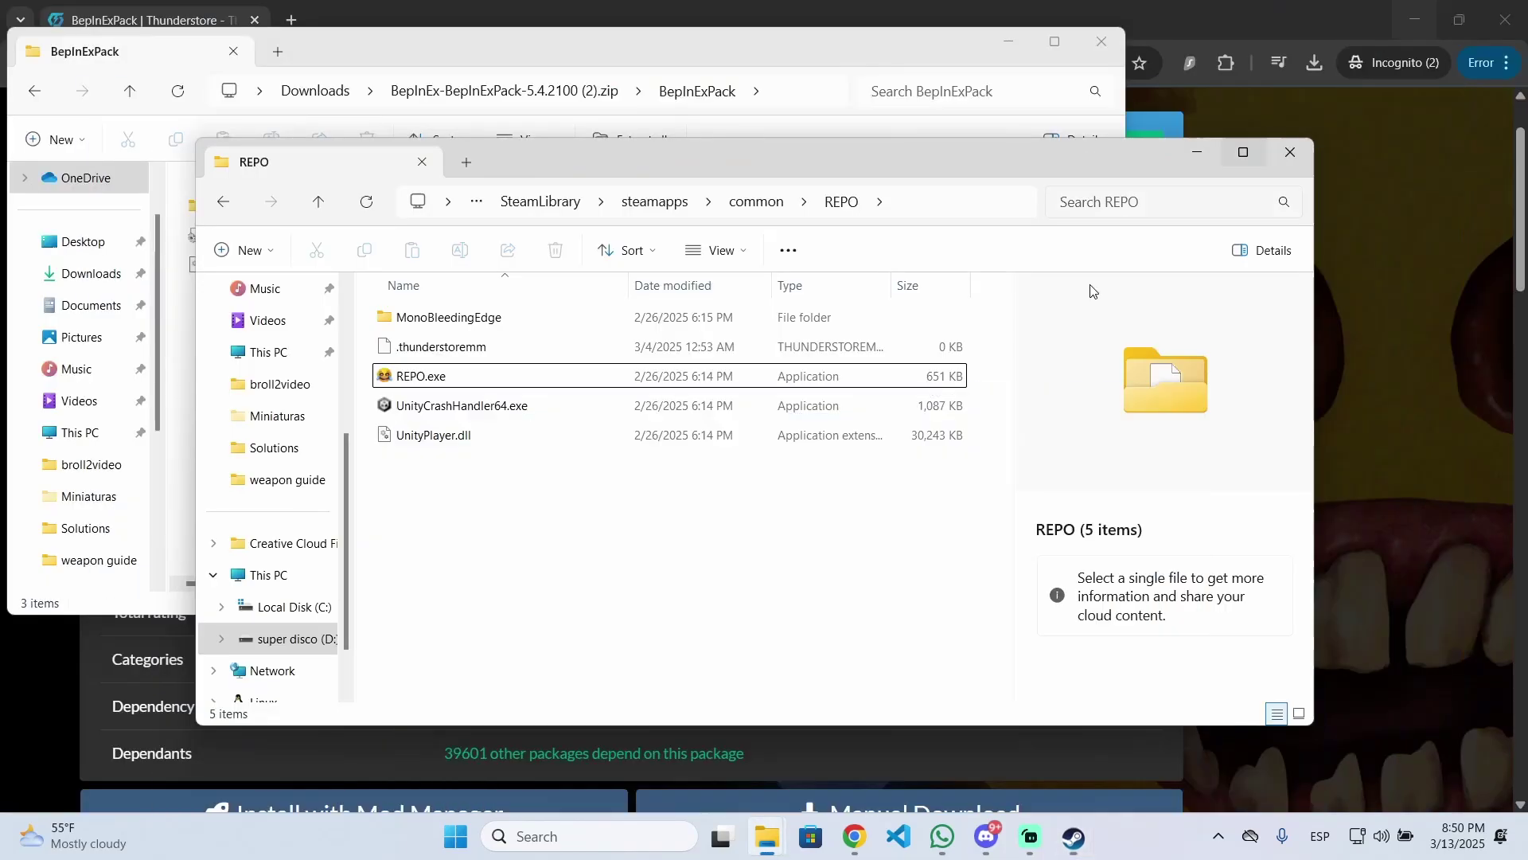
mouse_move(935, 148)
mouse_down()
mouse_move(1269, 136)
mouse_move(1273, 170)
mouse_up()
mouse_move(232, 355)
mouse_down()
mouse_move(282, 203)
mouse_move(285, 217)
mouse_move(1258, 509)
mouse_move(1243, 530)
mouse_up()
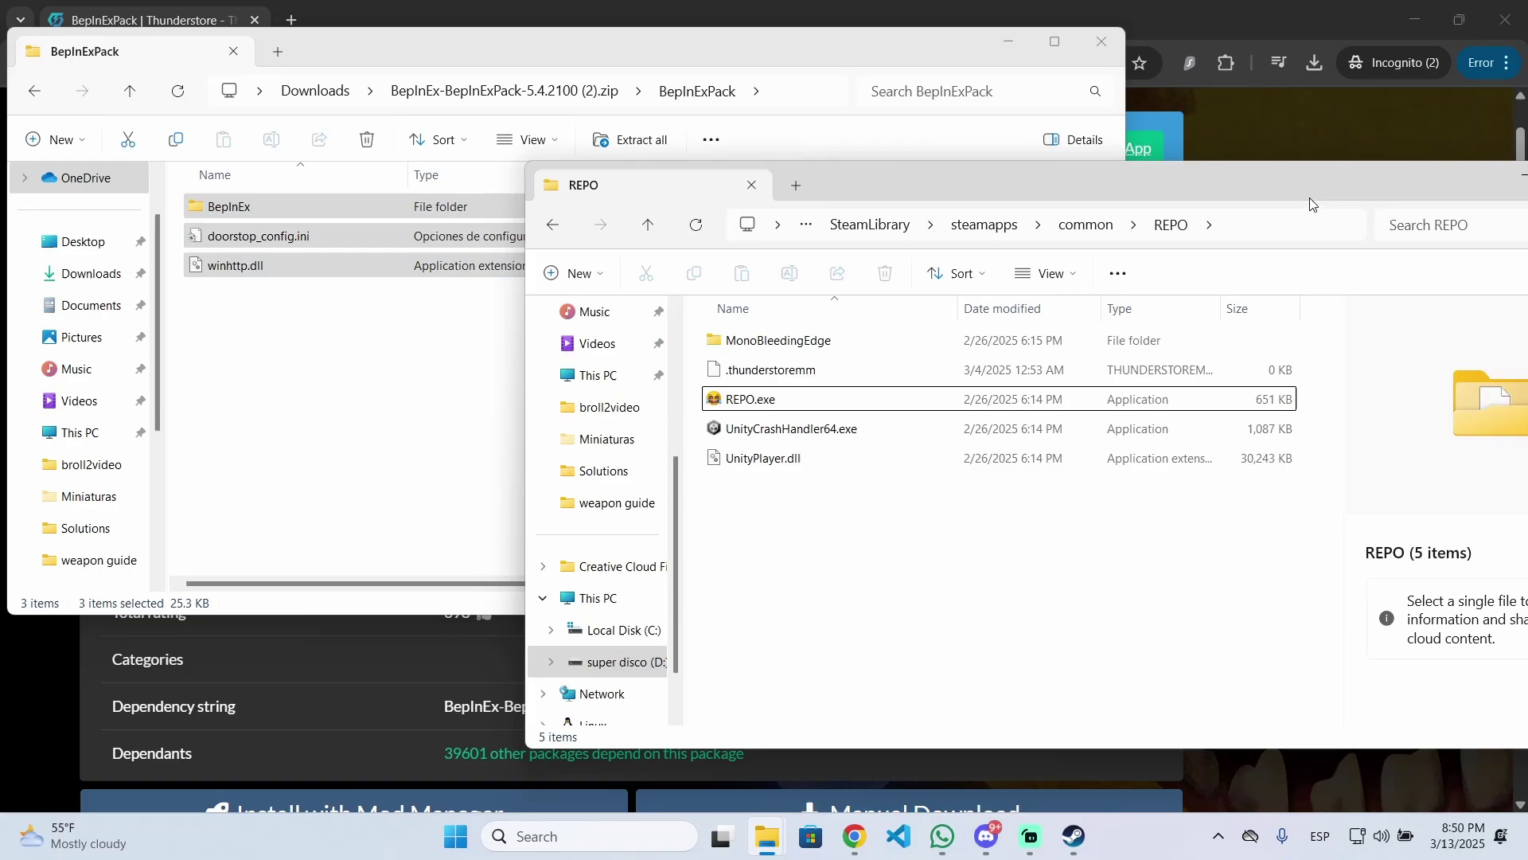
drag(985, 164, 665, 132)
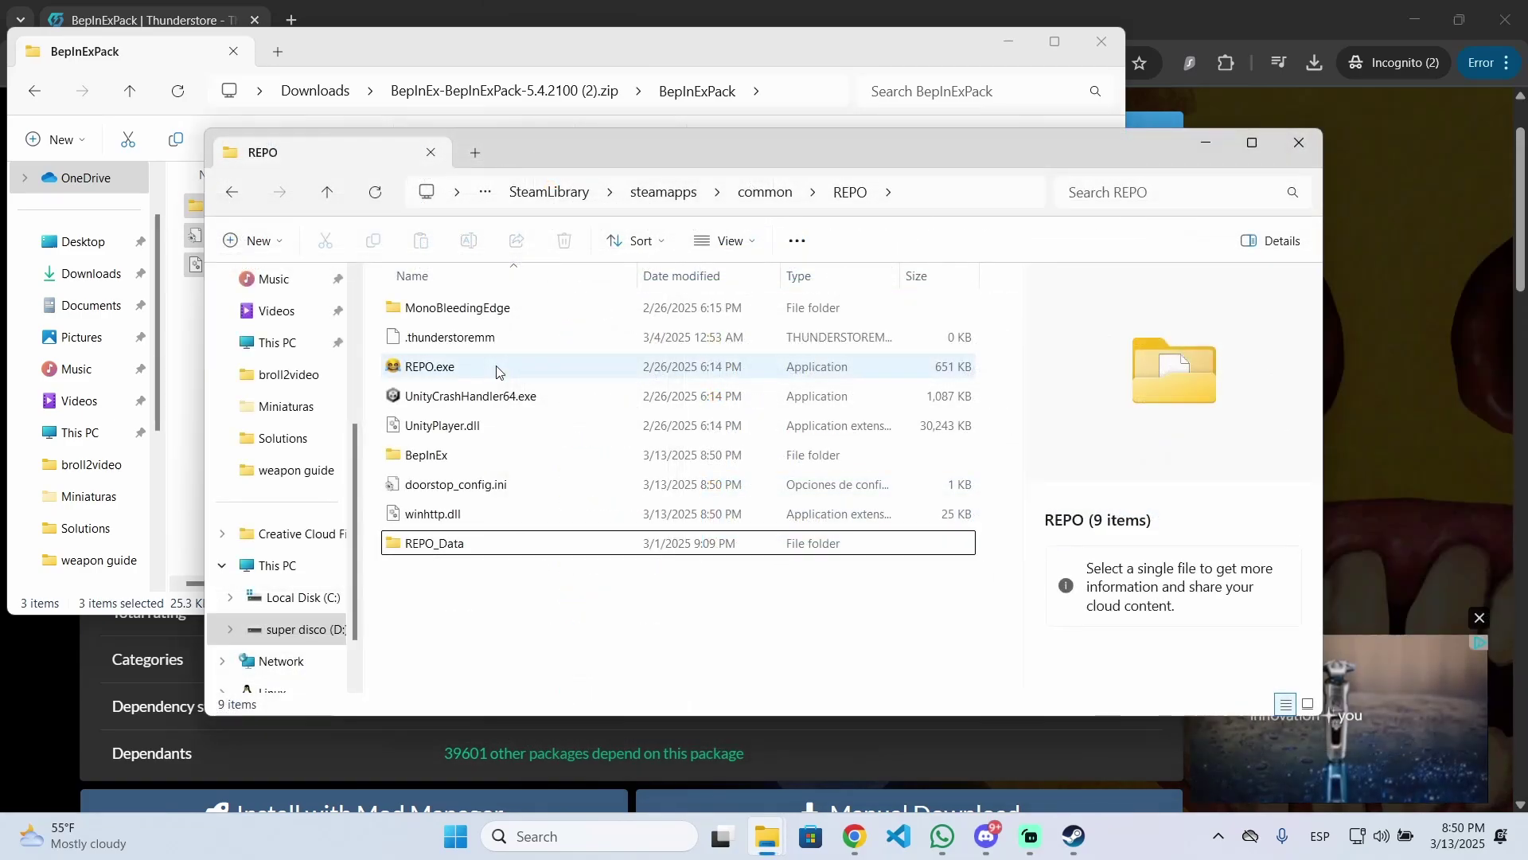
Run REPO.exe once to generate BepInEx folders, check the empty plugins folder, then show Chrome's downloads
double_click(495, 365)
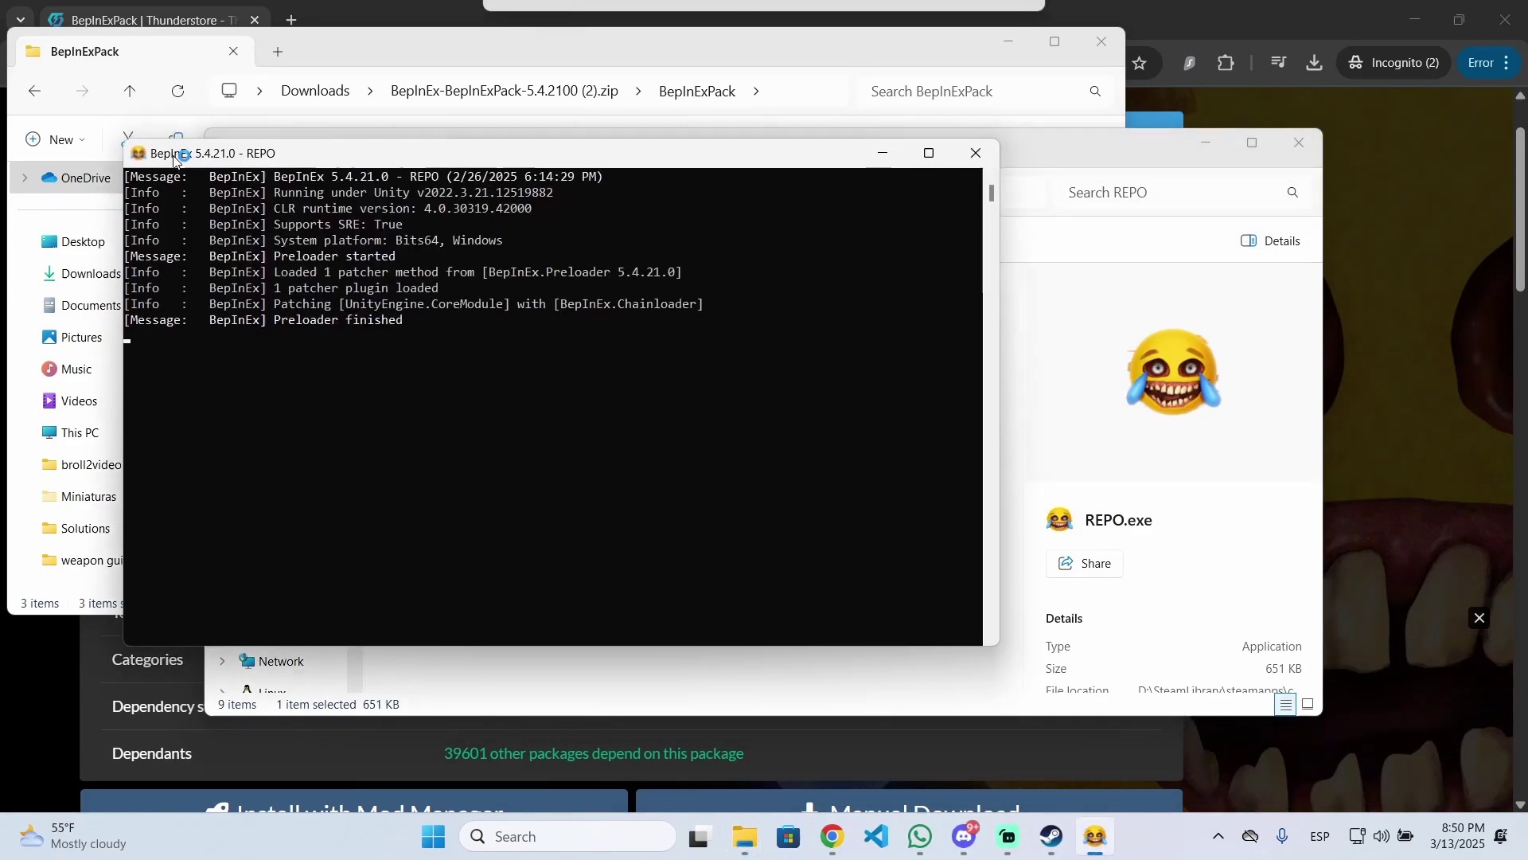
drag(174, 158, 167, 162)
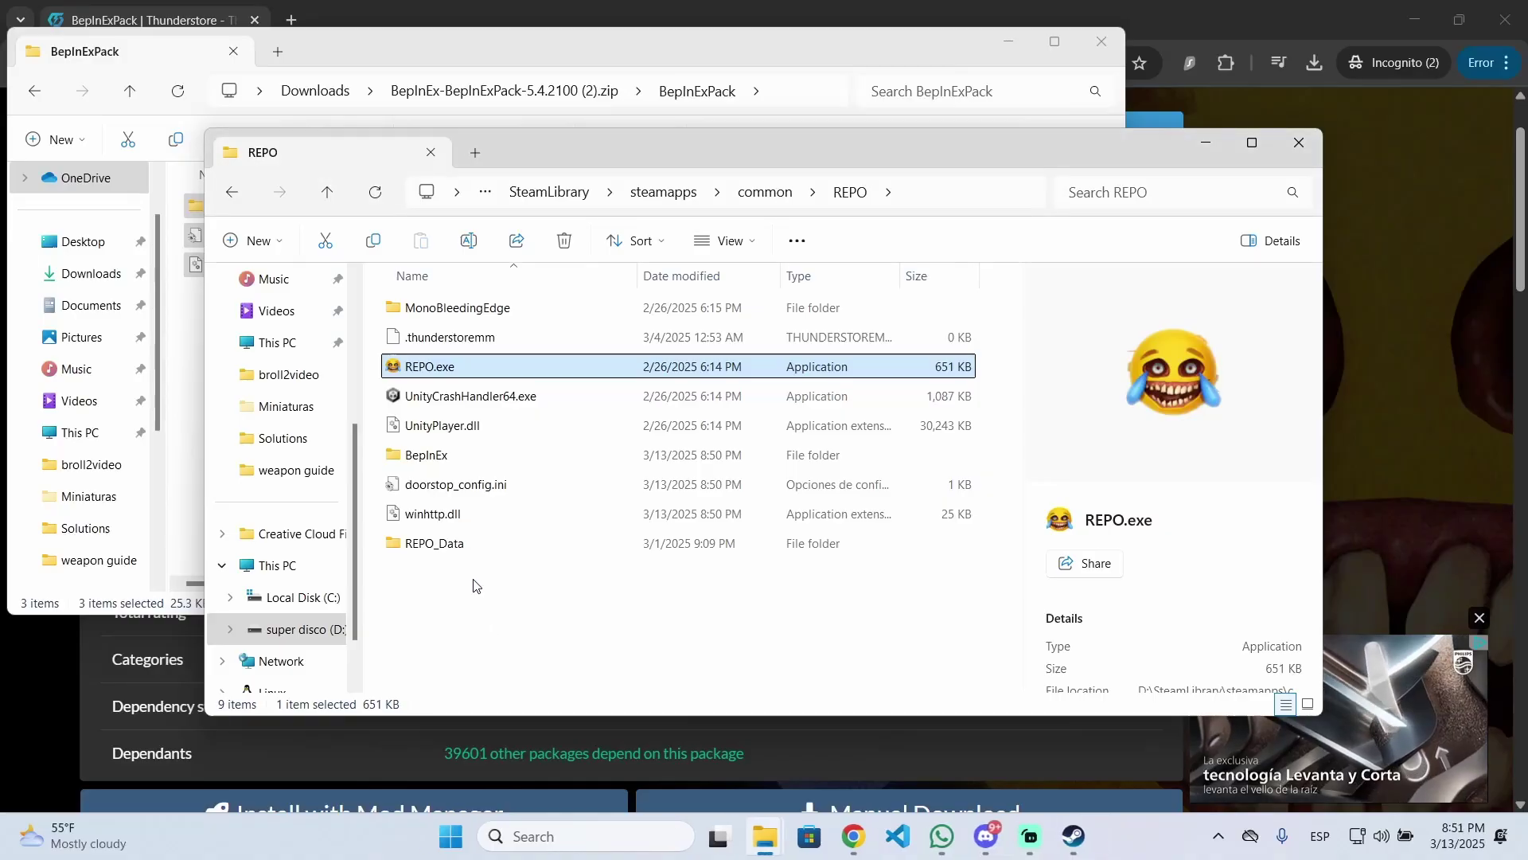
double_click(469, 455)
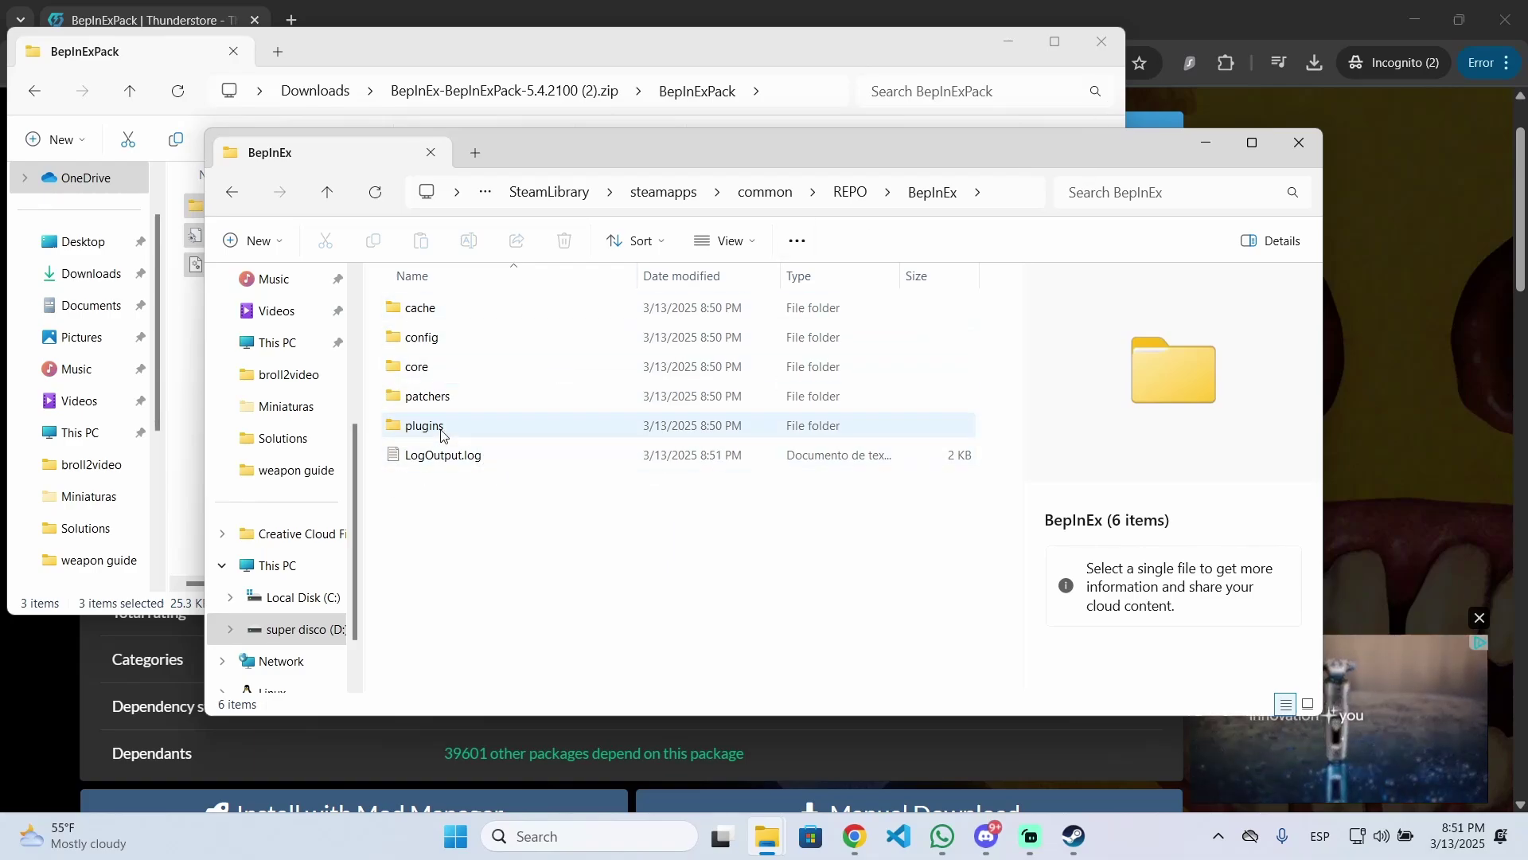
double_click(446, 429)
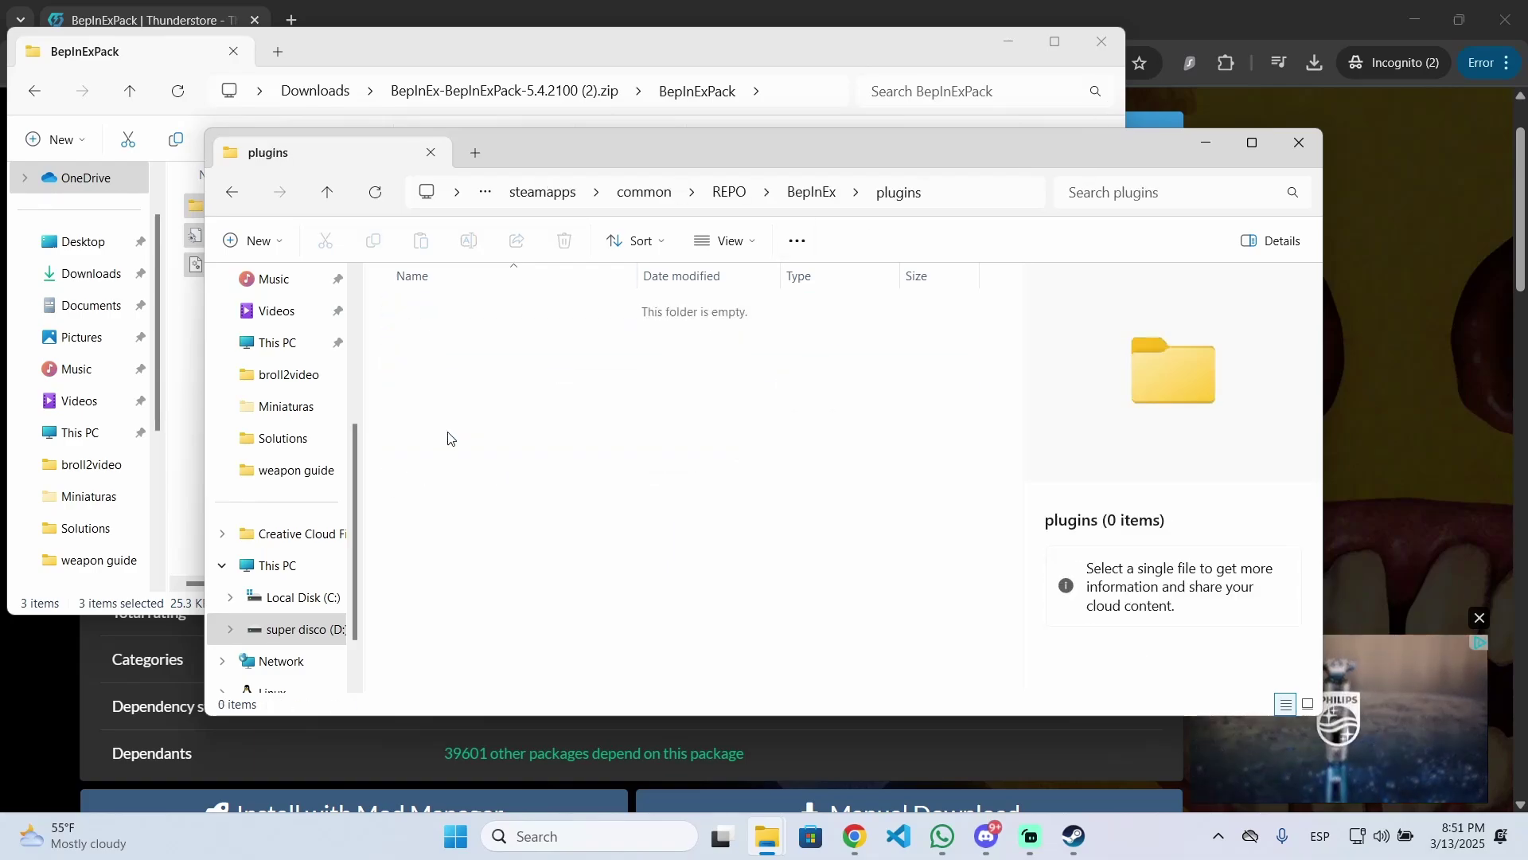
click(807, 199)
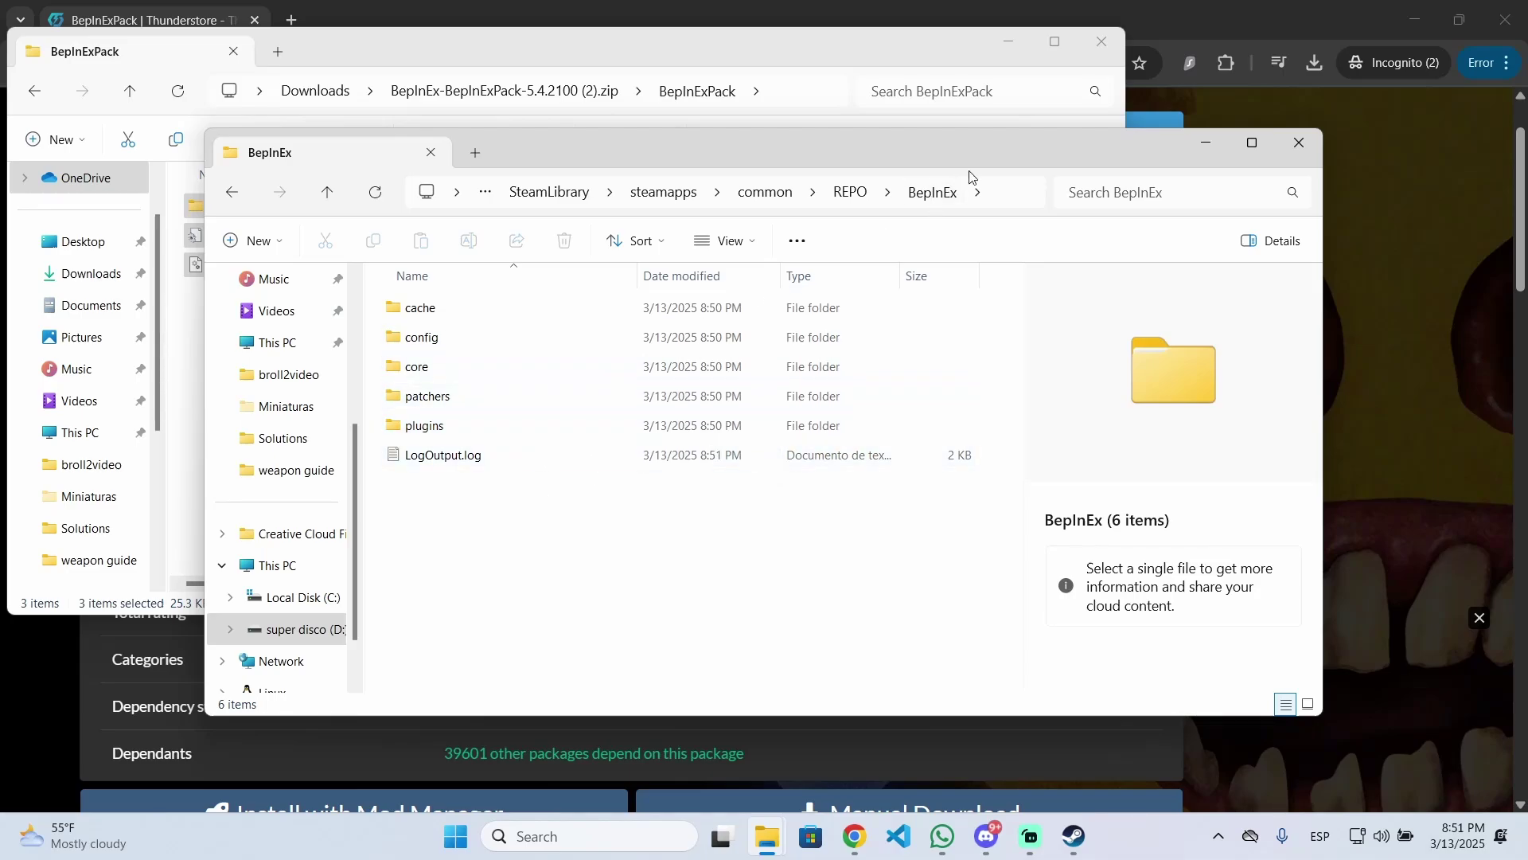
click(1102, 41)
click(1321, 66)
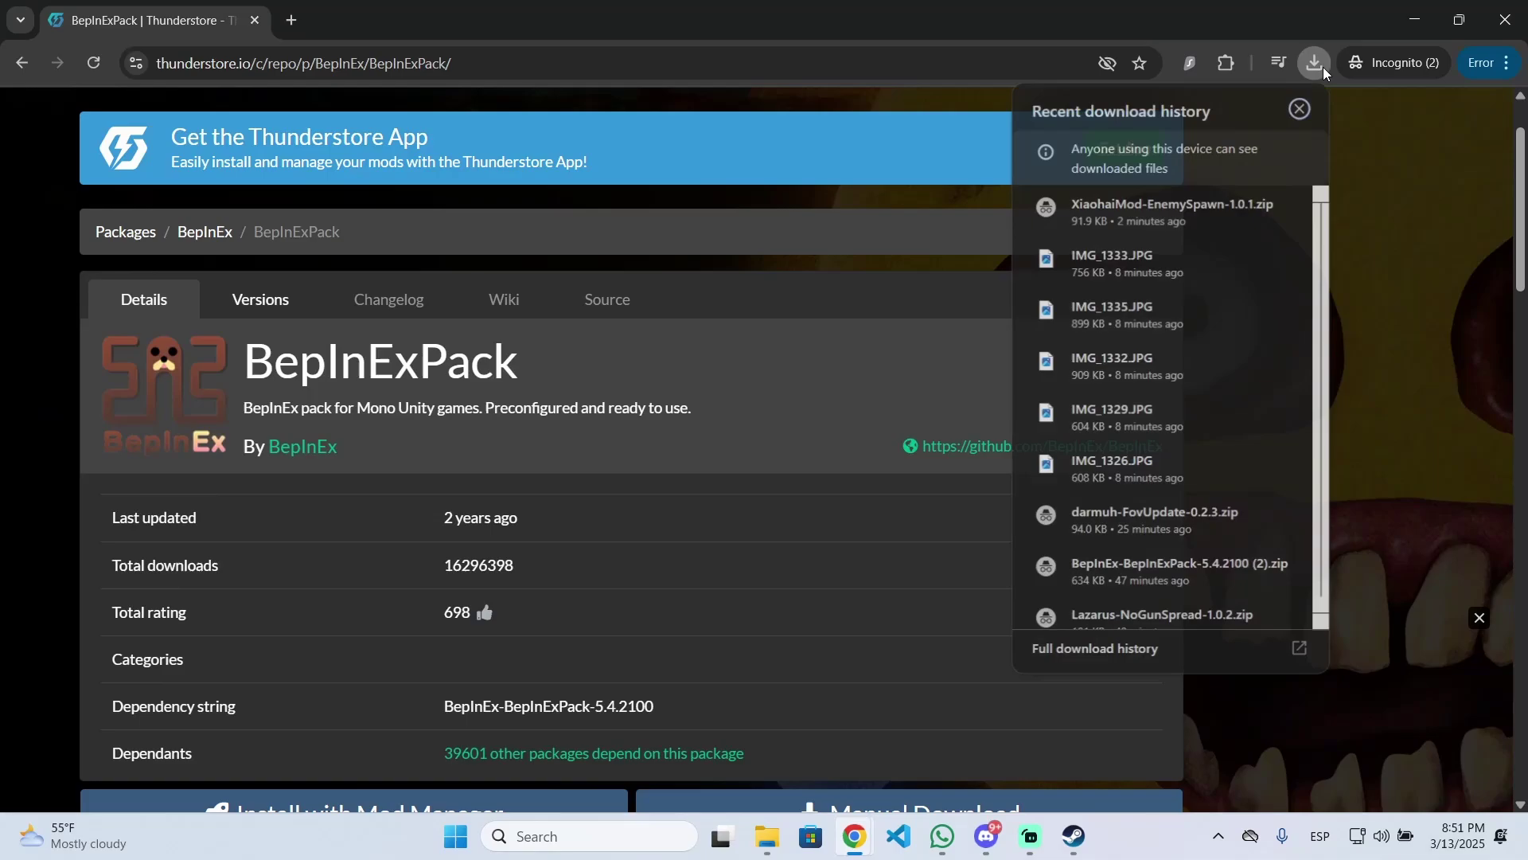
Open the EnemySpawn zip and copy REPO_SpawnEnemy.dll
click(1111, 222)
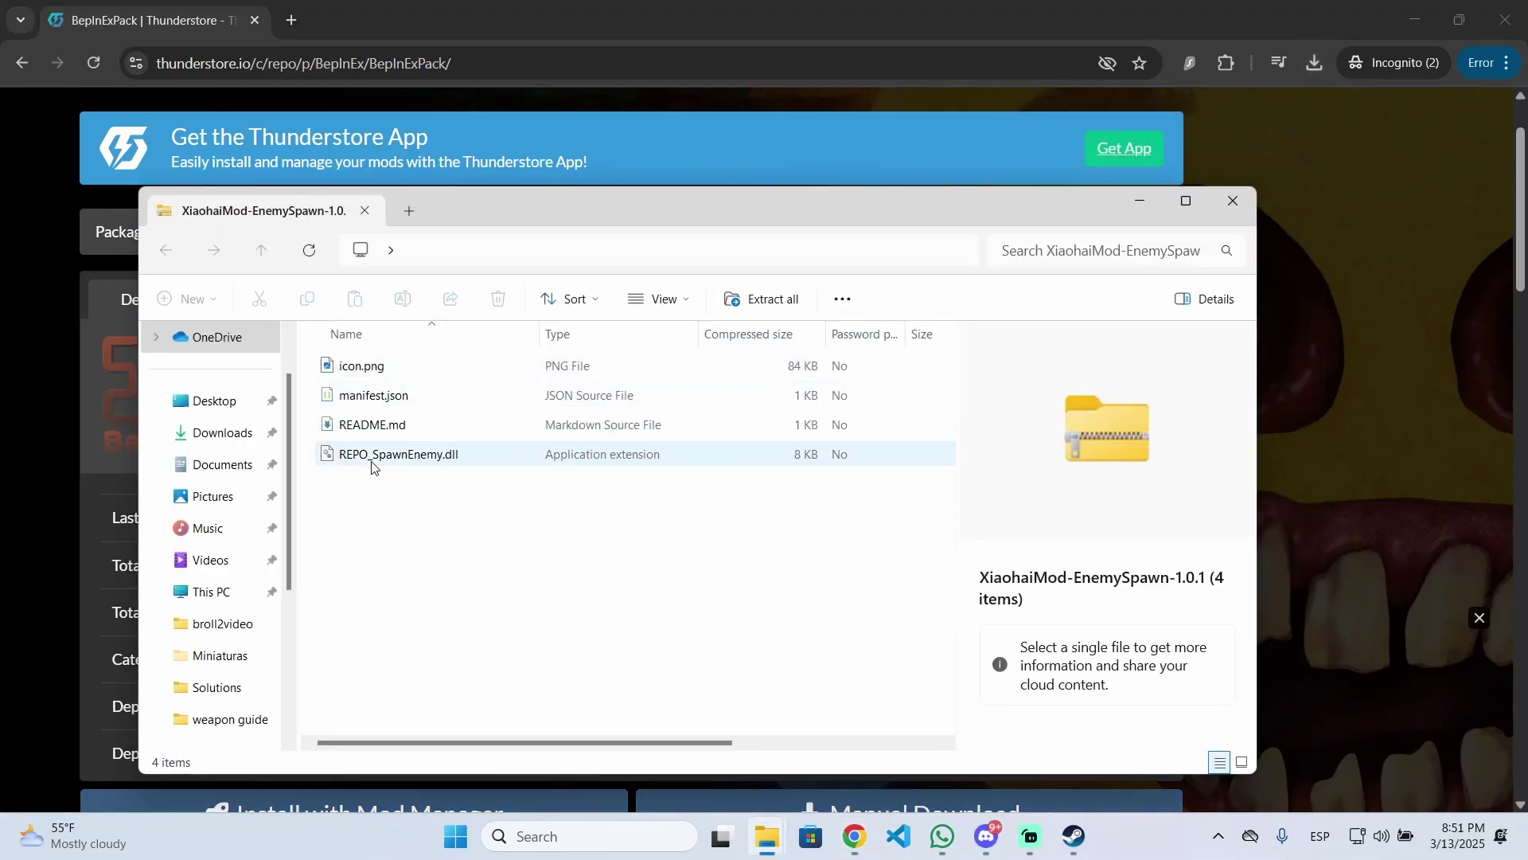
click(372, 466)
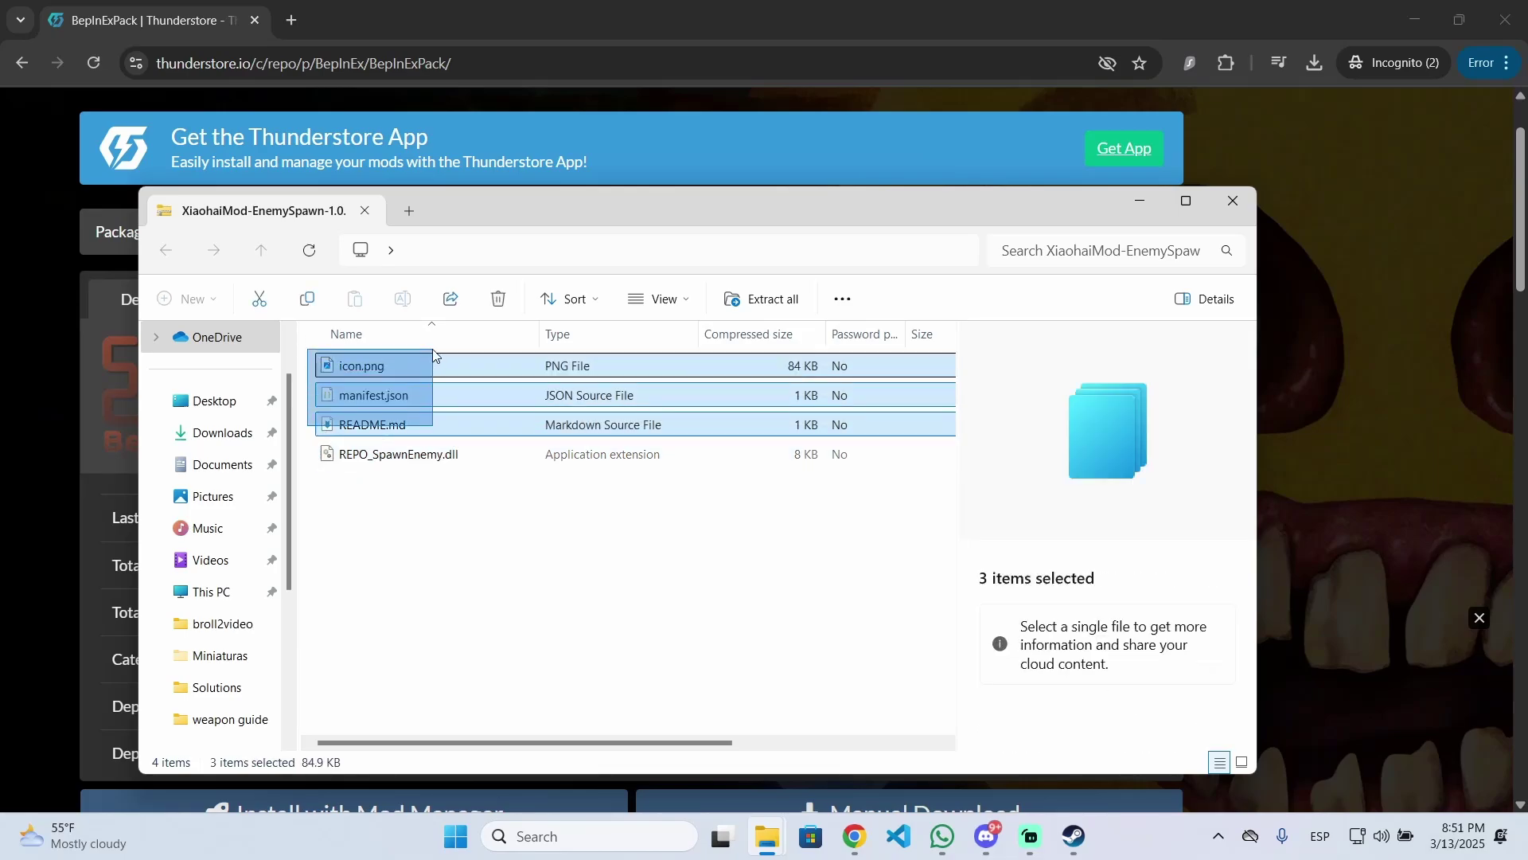
drag(435, 356, 435, 356)
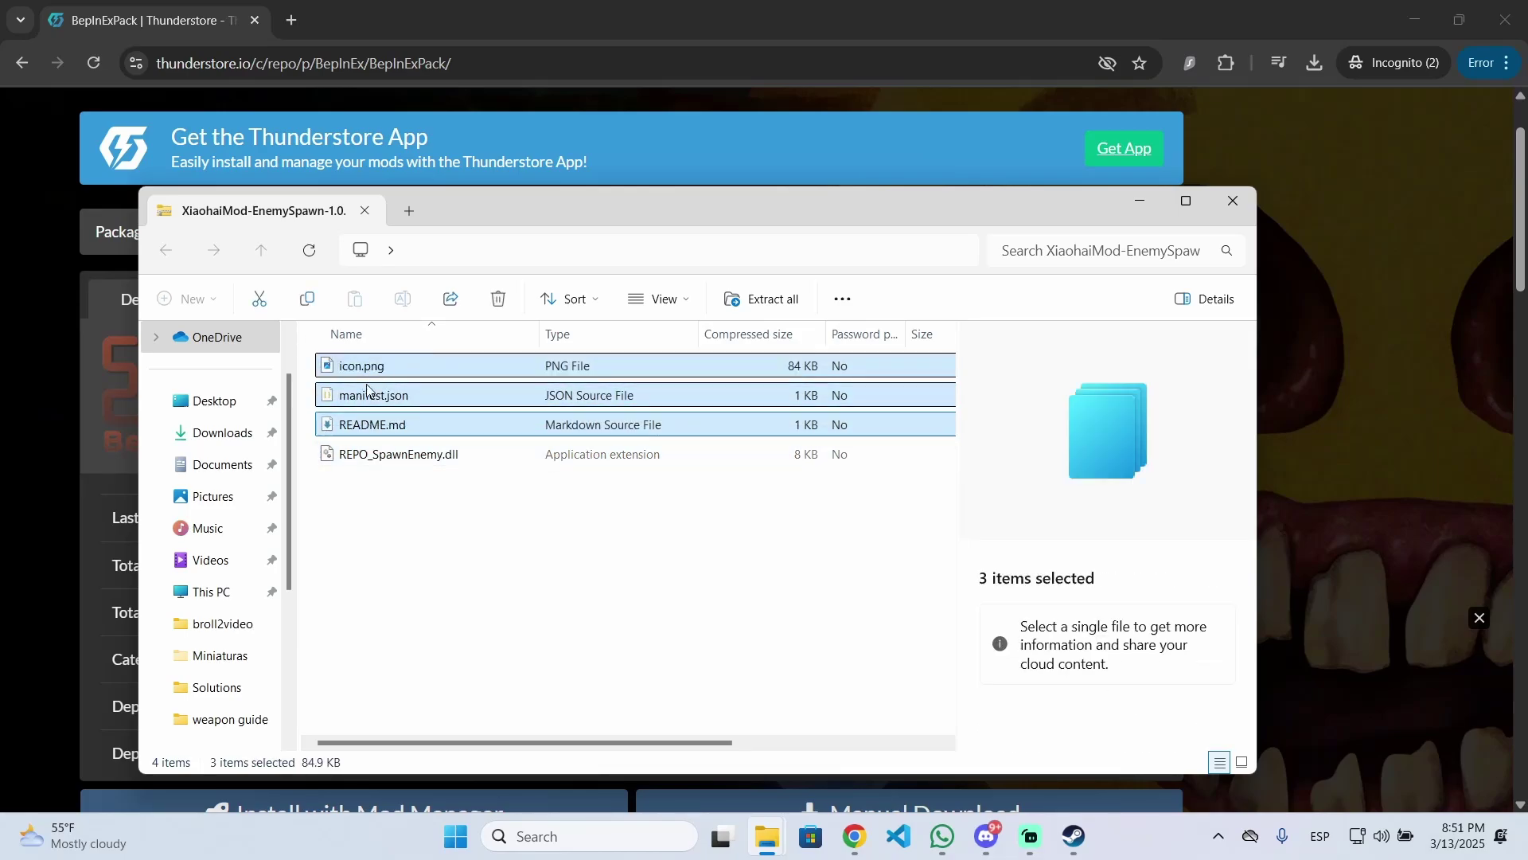
click(390, 457)
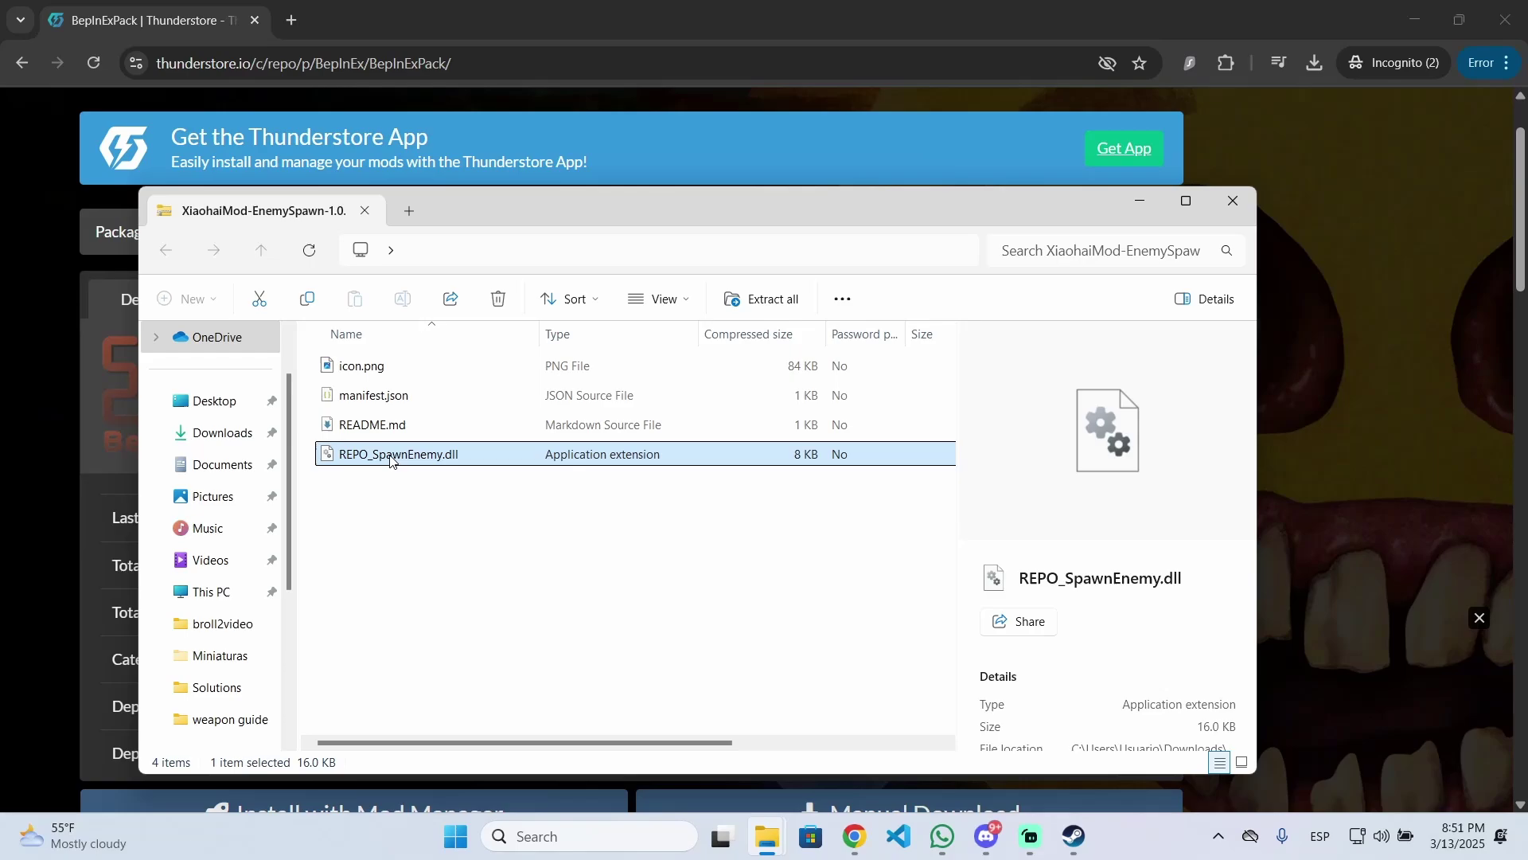
right_click(392, 456)
click(480, 522)
Paste REPO_SpawnEnemy.dll into REPO's BepInEx\plugins folder
key(alt+Tab)
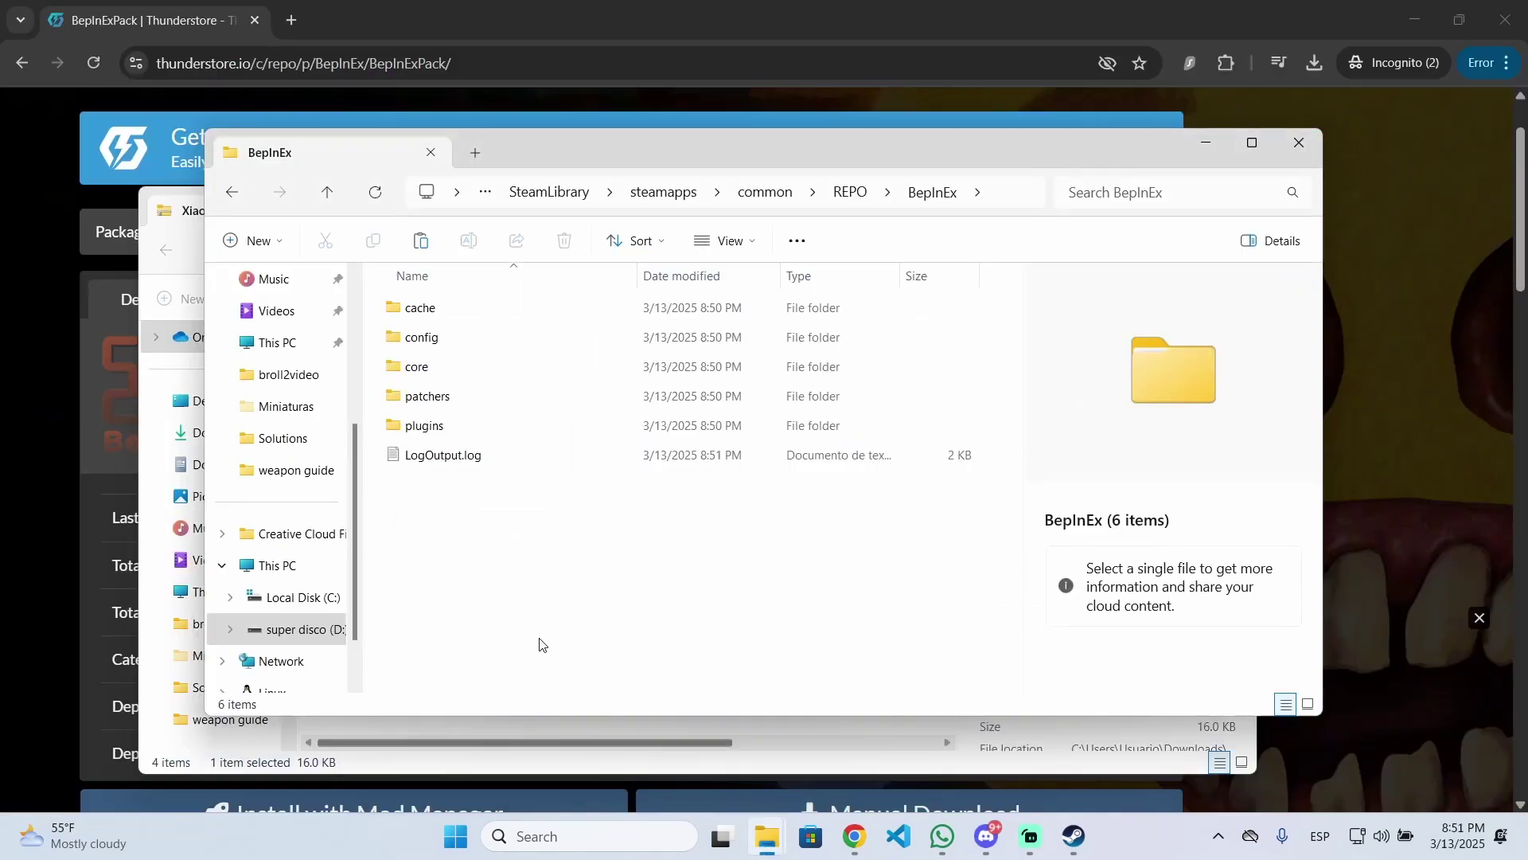
double_click(473, 427)
right_click(629, 495)
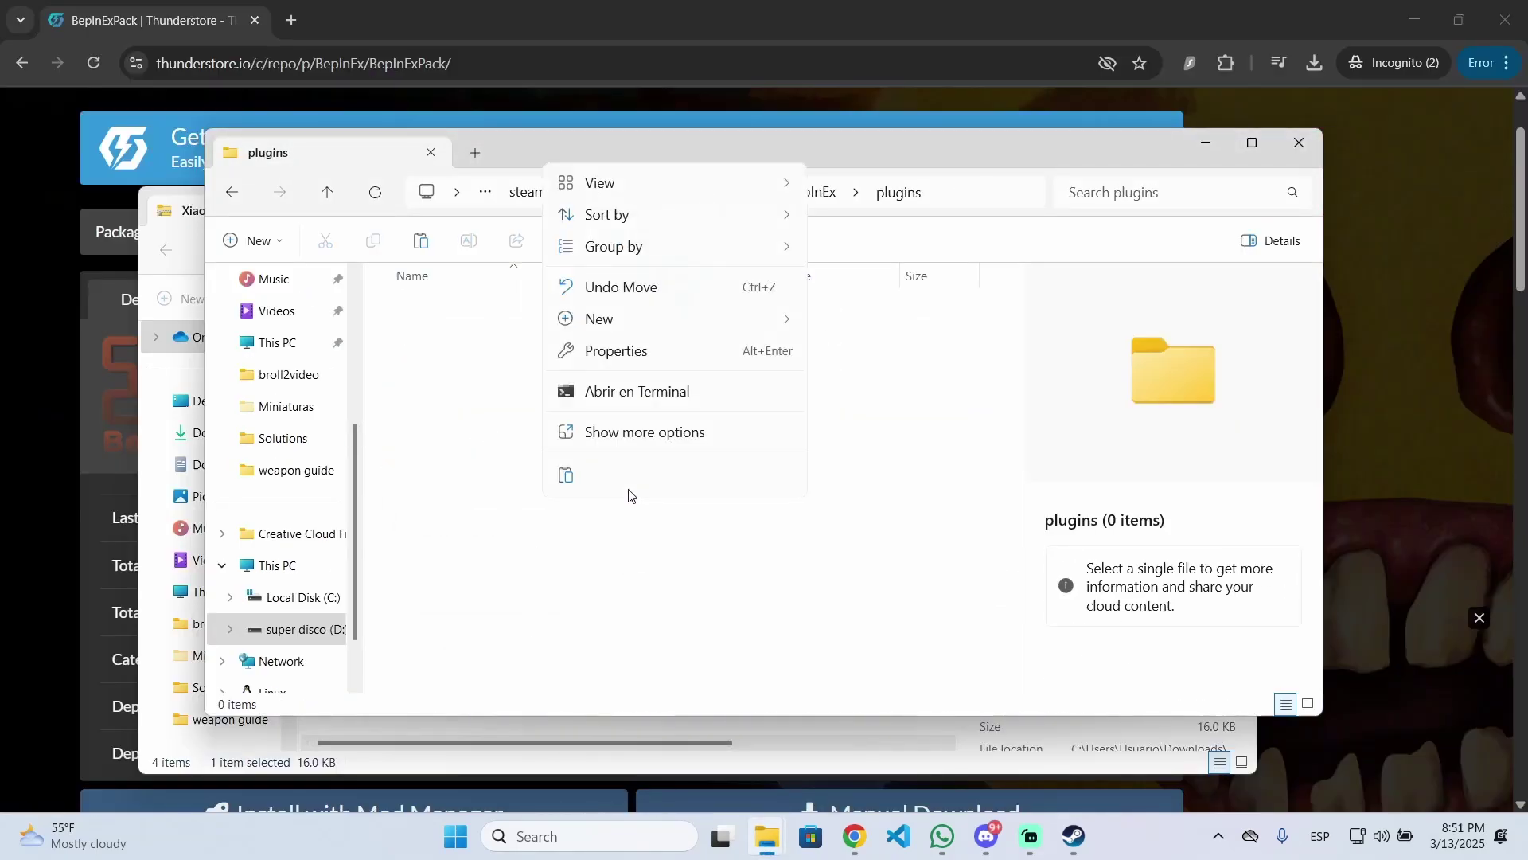
click(136, 152)
scroll(136, 152, up, 1)
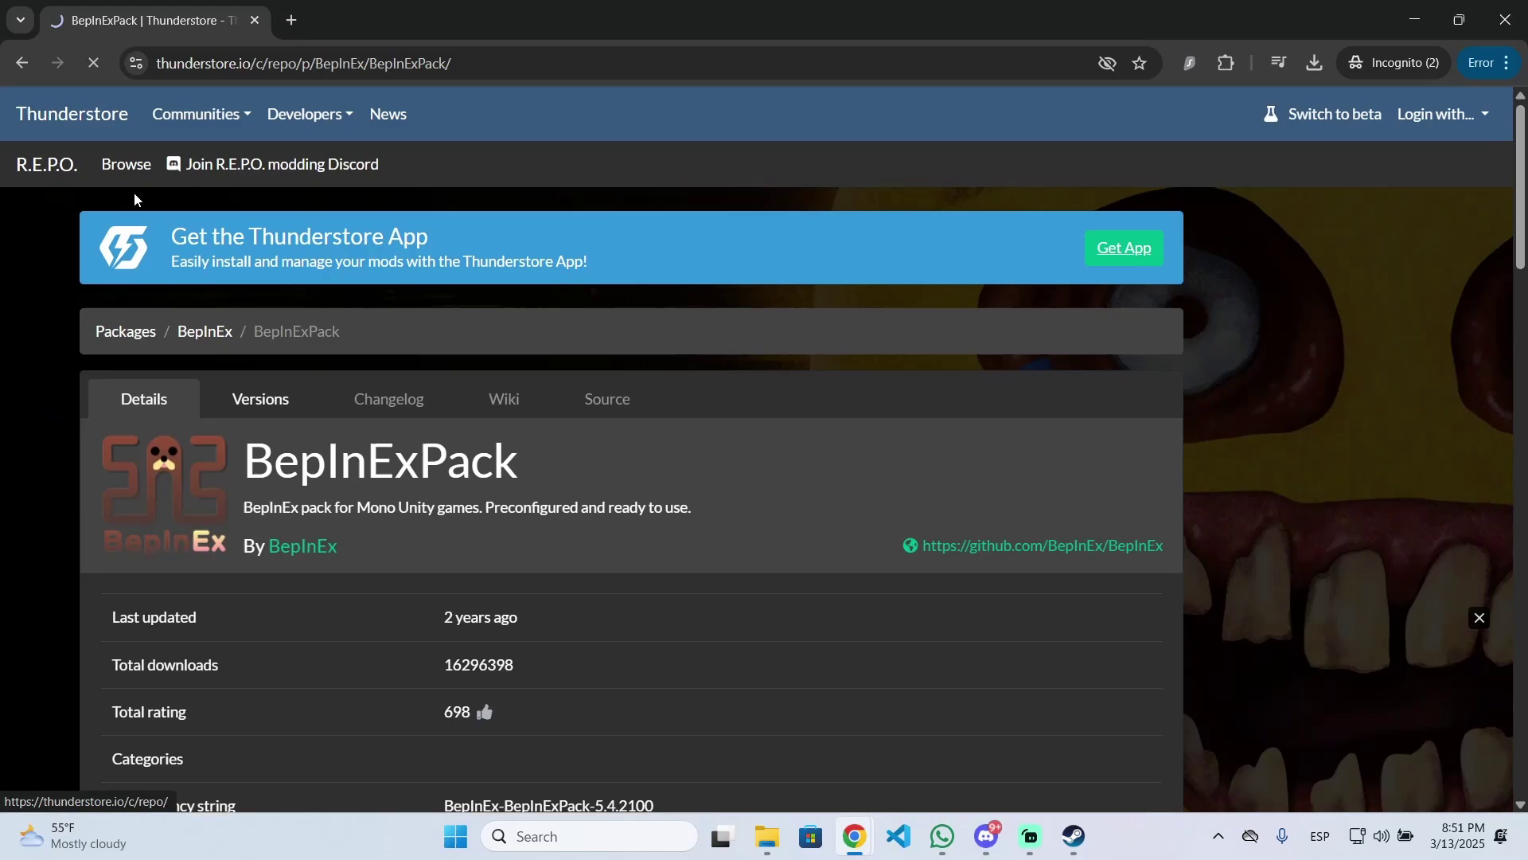
Search Thunderstore for 'god mode' and scroll down to the GodMode 1.3.0 download
click(453, 511)
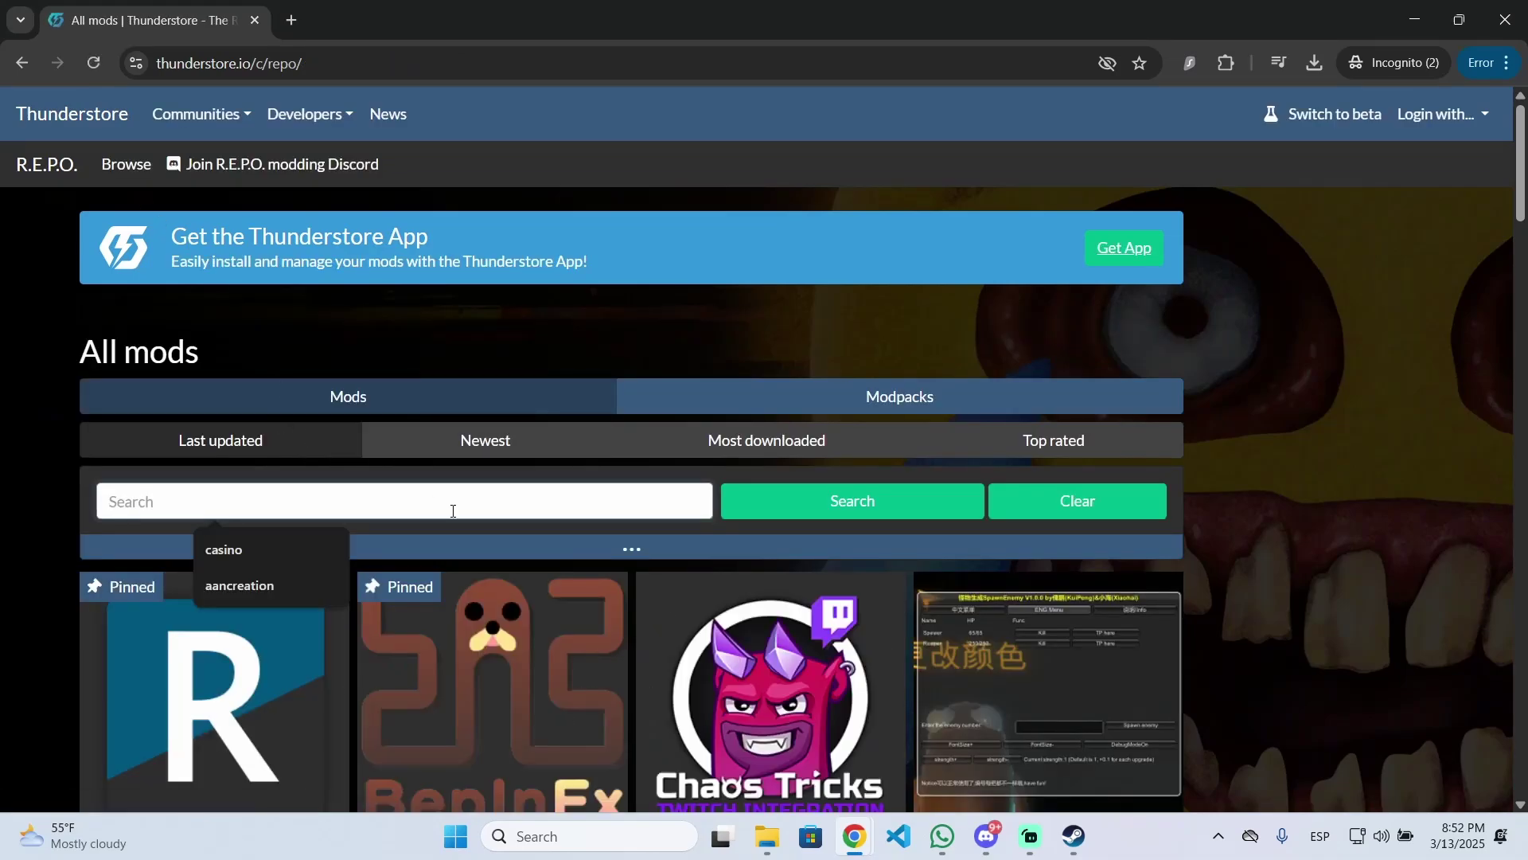
text(god mode)
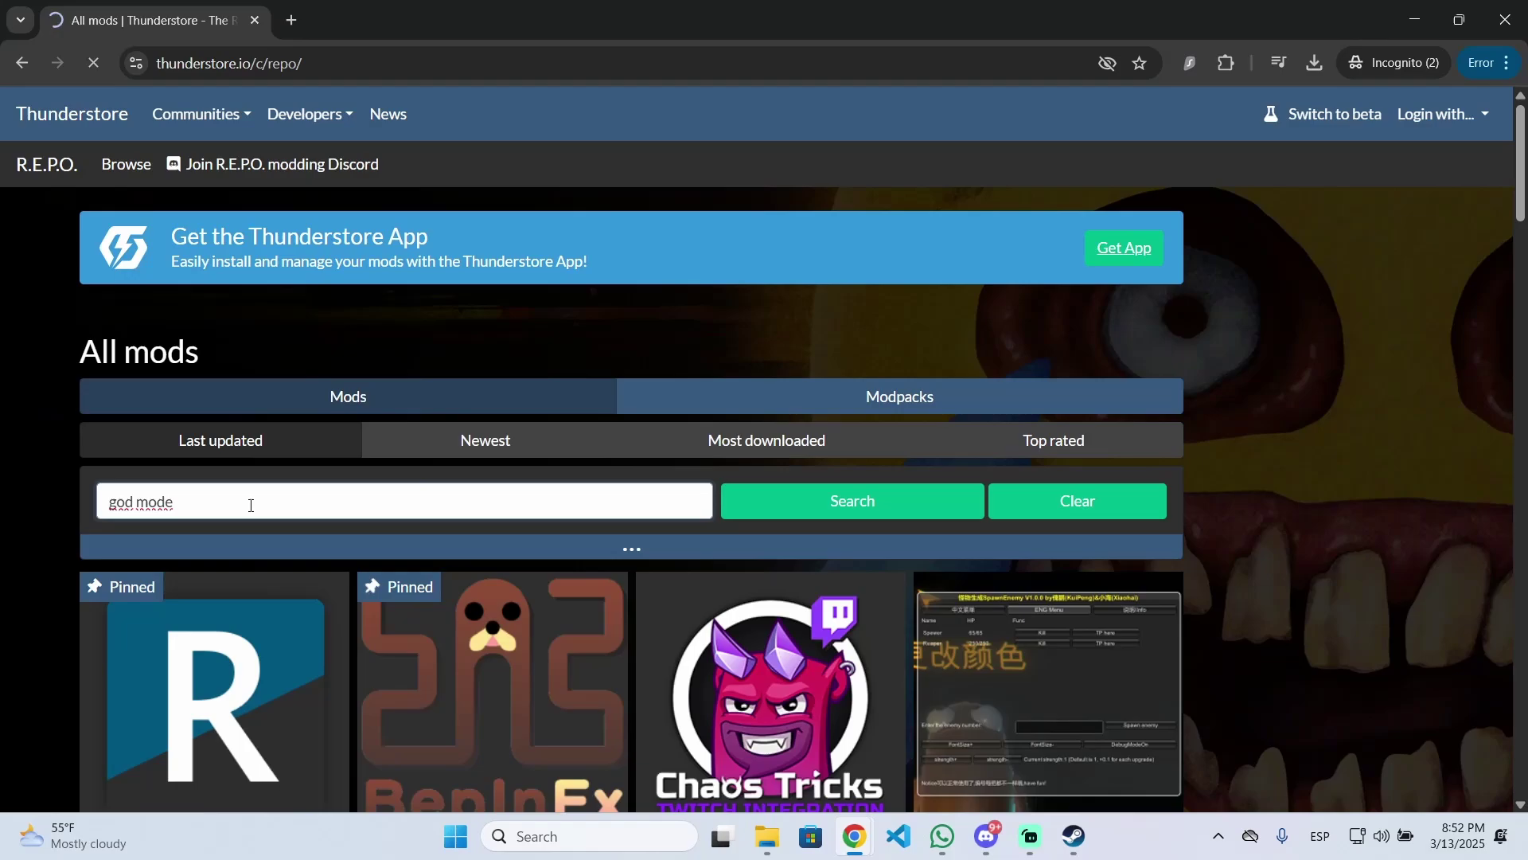
scroll(116, 413, down, 5)
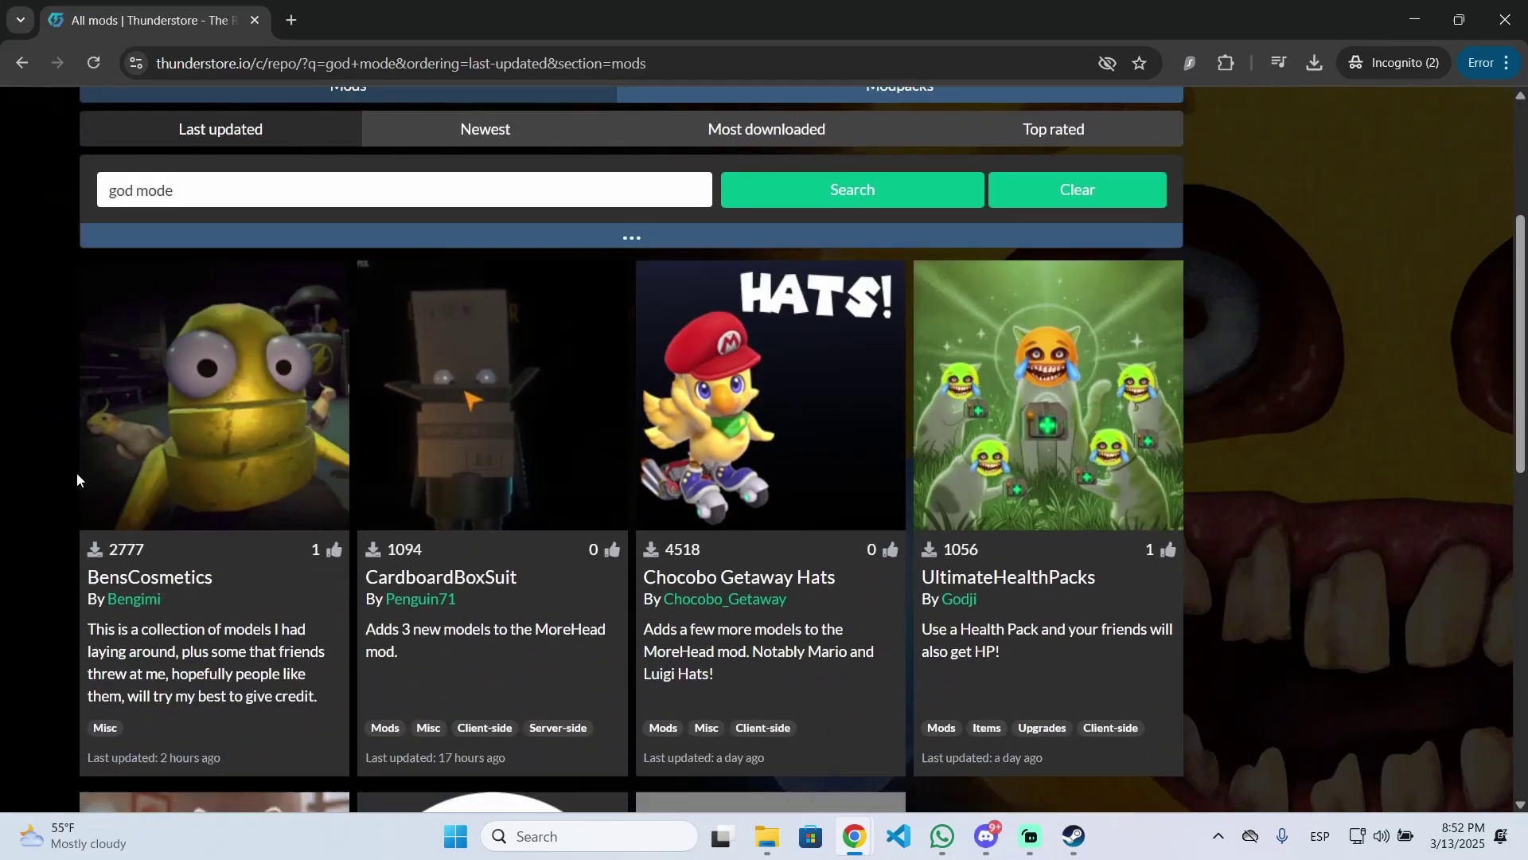
scroll(76, 474, down, 5)
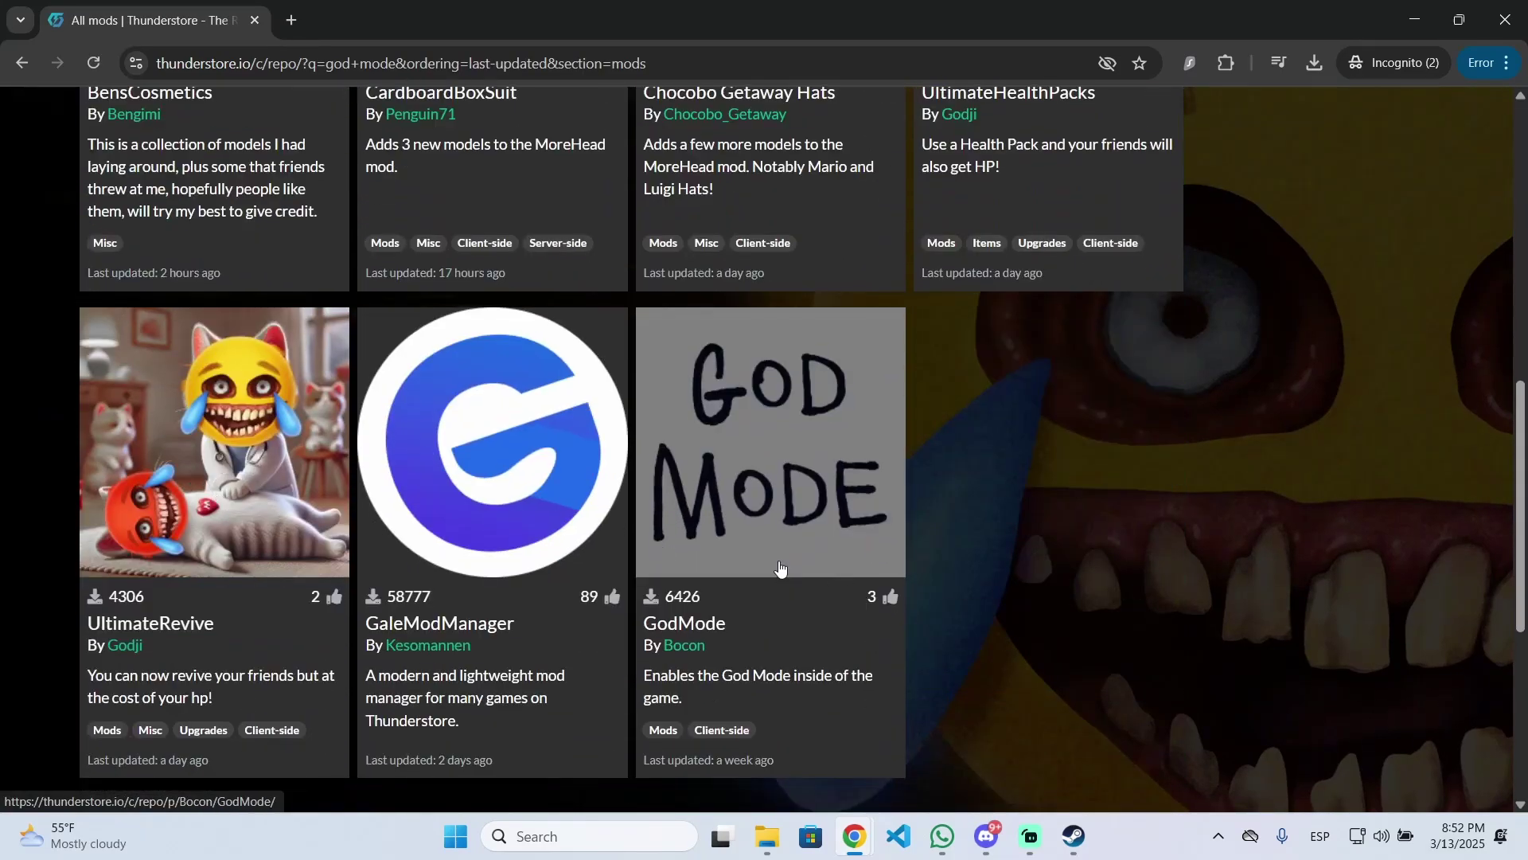
scroll(614, 484, down, 5)
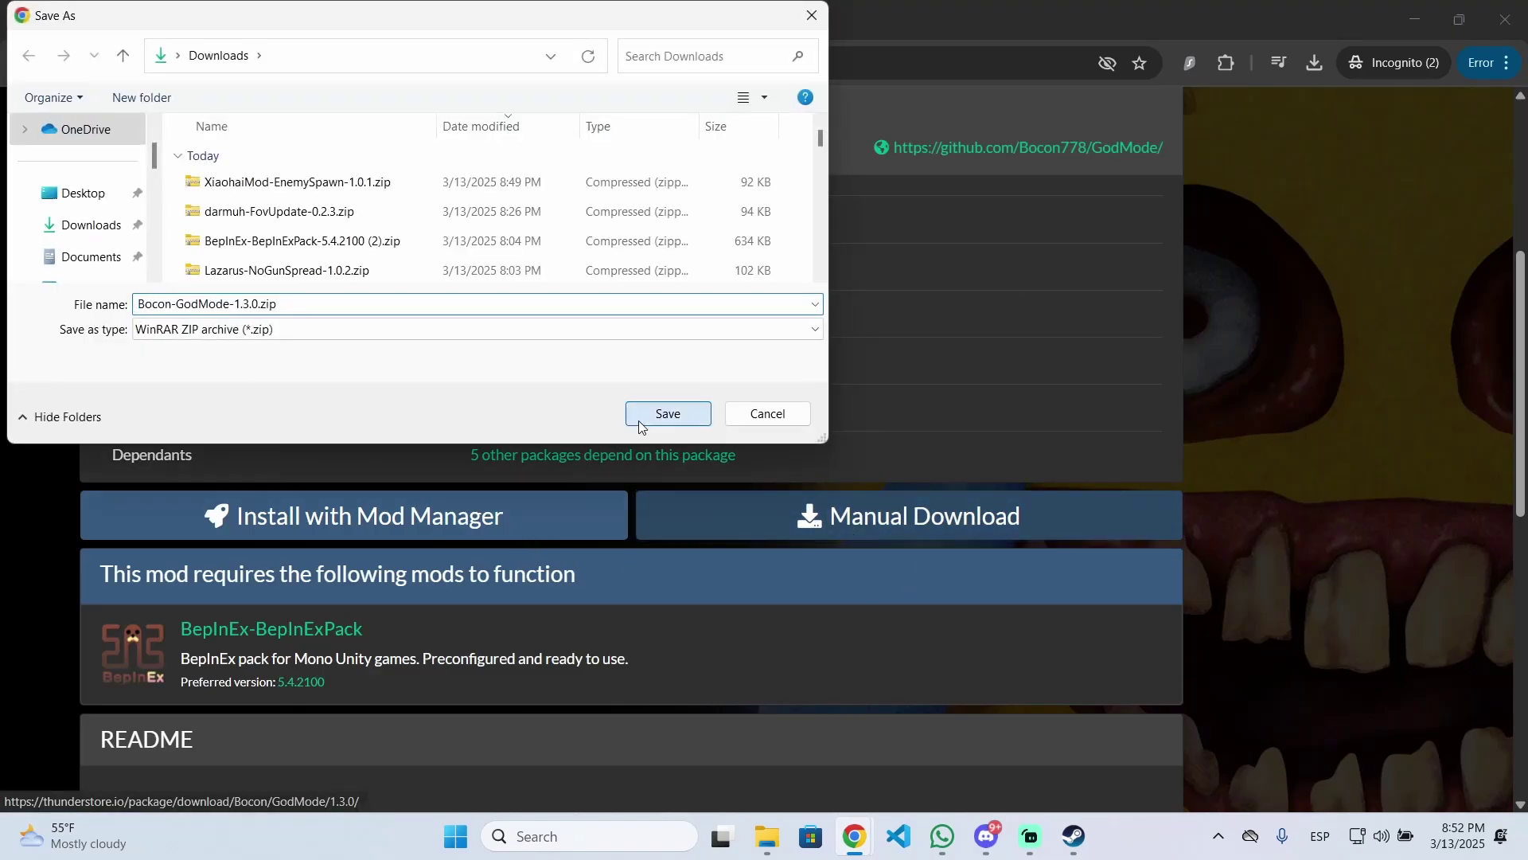
Save Bocon-GodMode-1.3.0.zip to Downloads, open it, and copy GodMode.dll
click(639, 428)
click(1312, 70)
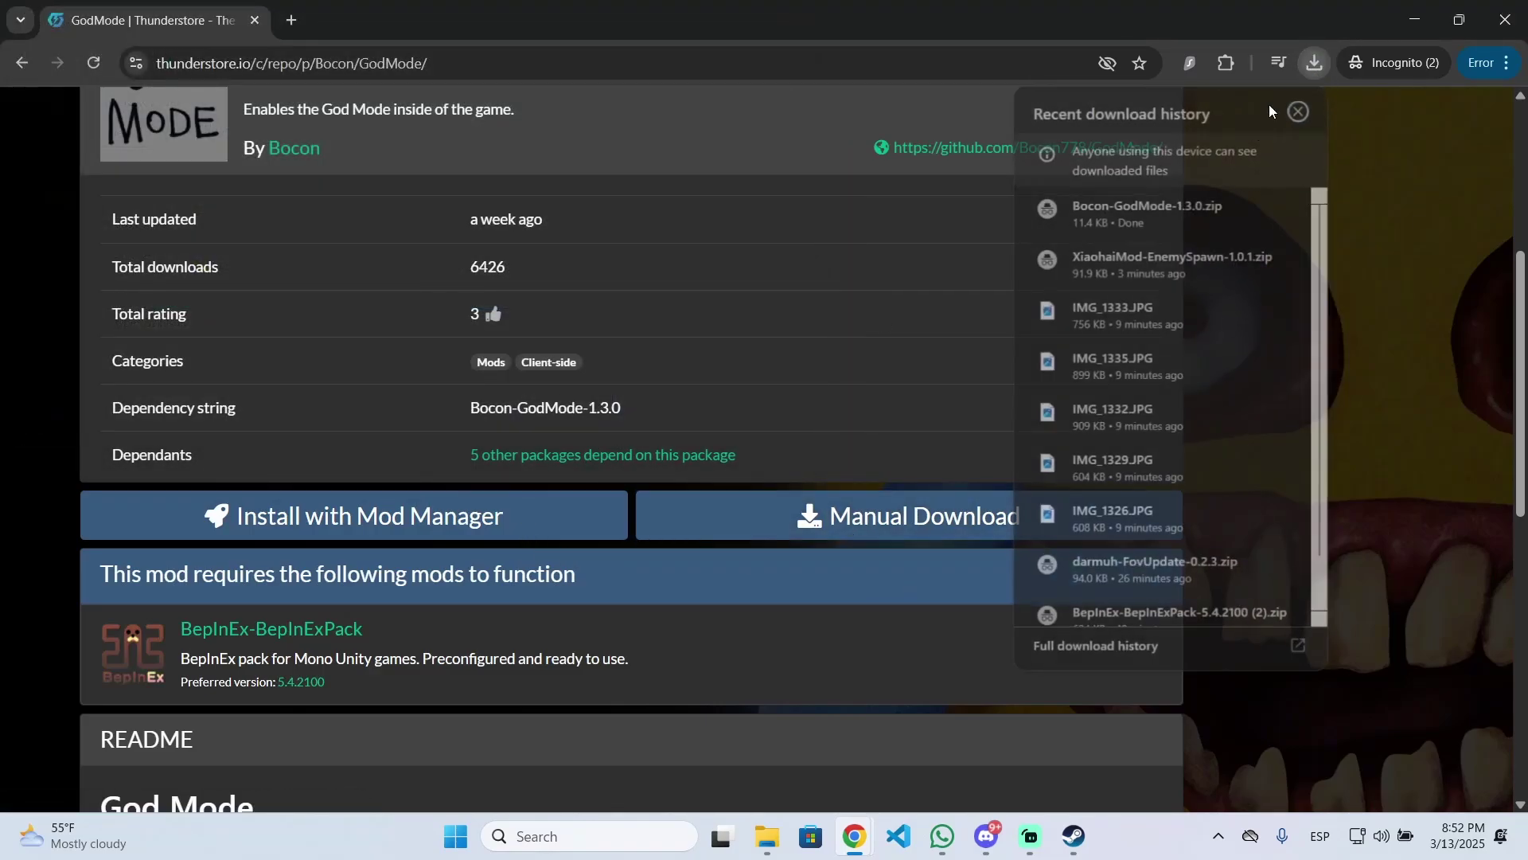
click(1146, 209)
click(455, 396)
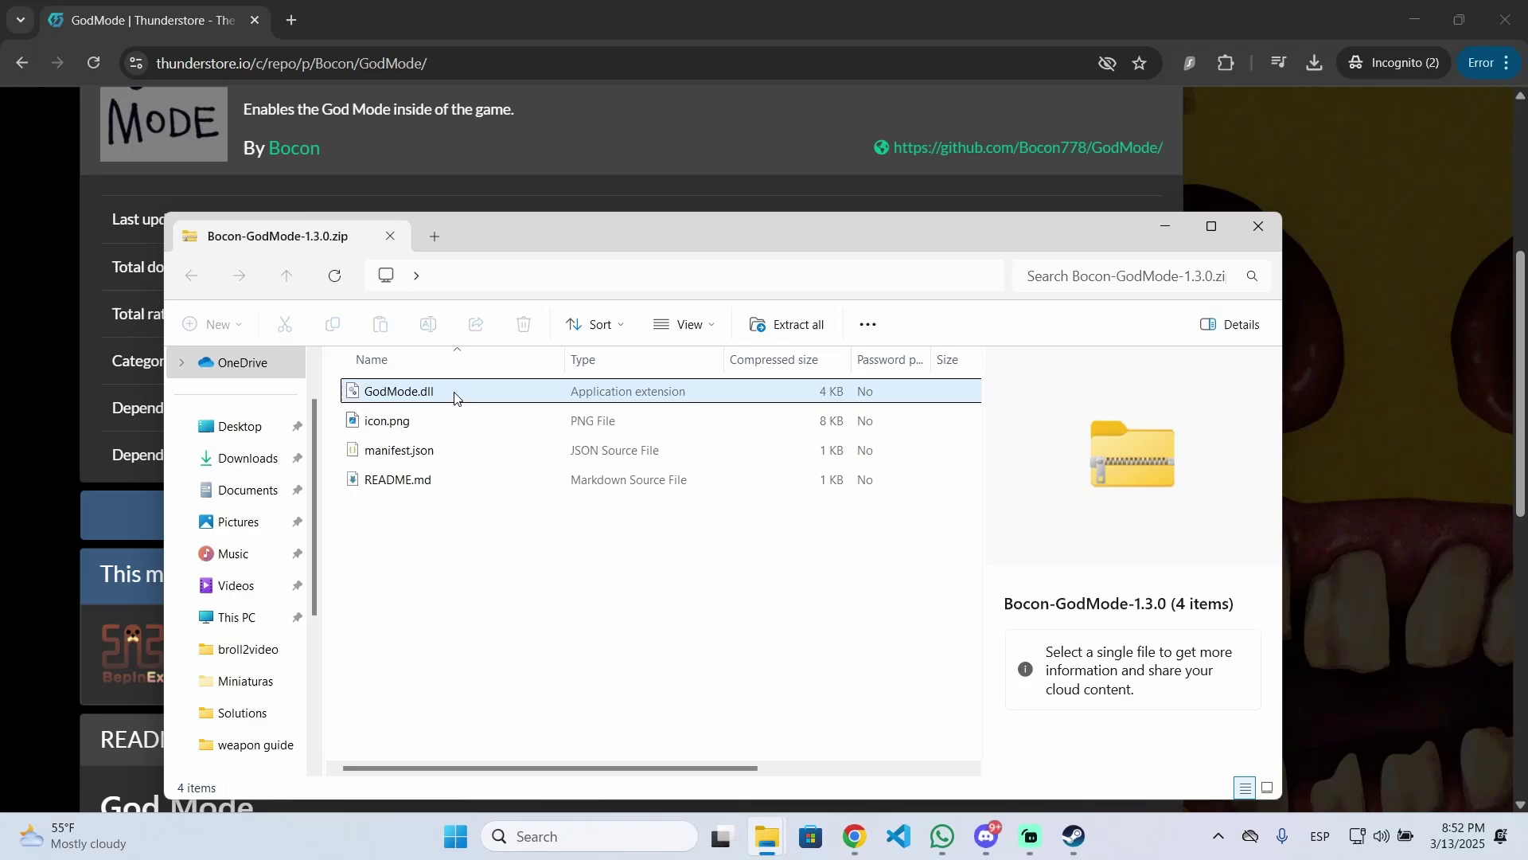
right_click(455, 397)
click(553, 469)
Paste GodMode.dll beside REPO_SpawnEnemy.dll in plugins, then launch REPO.exe from the game folder
mouse_move(762, 815)
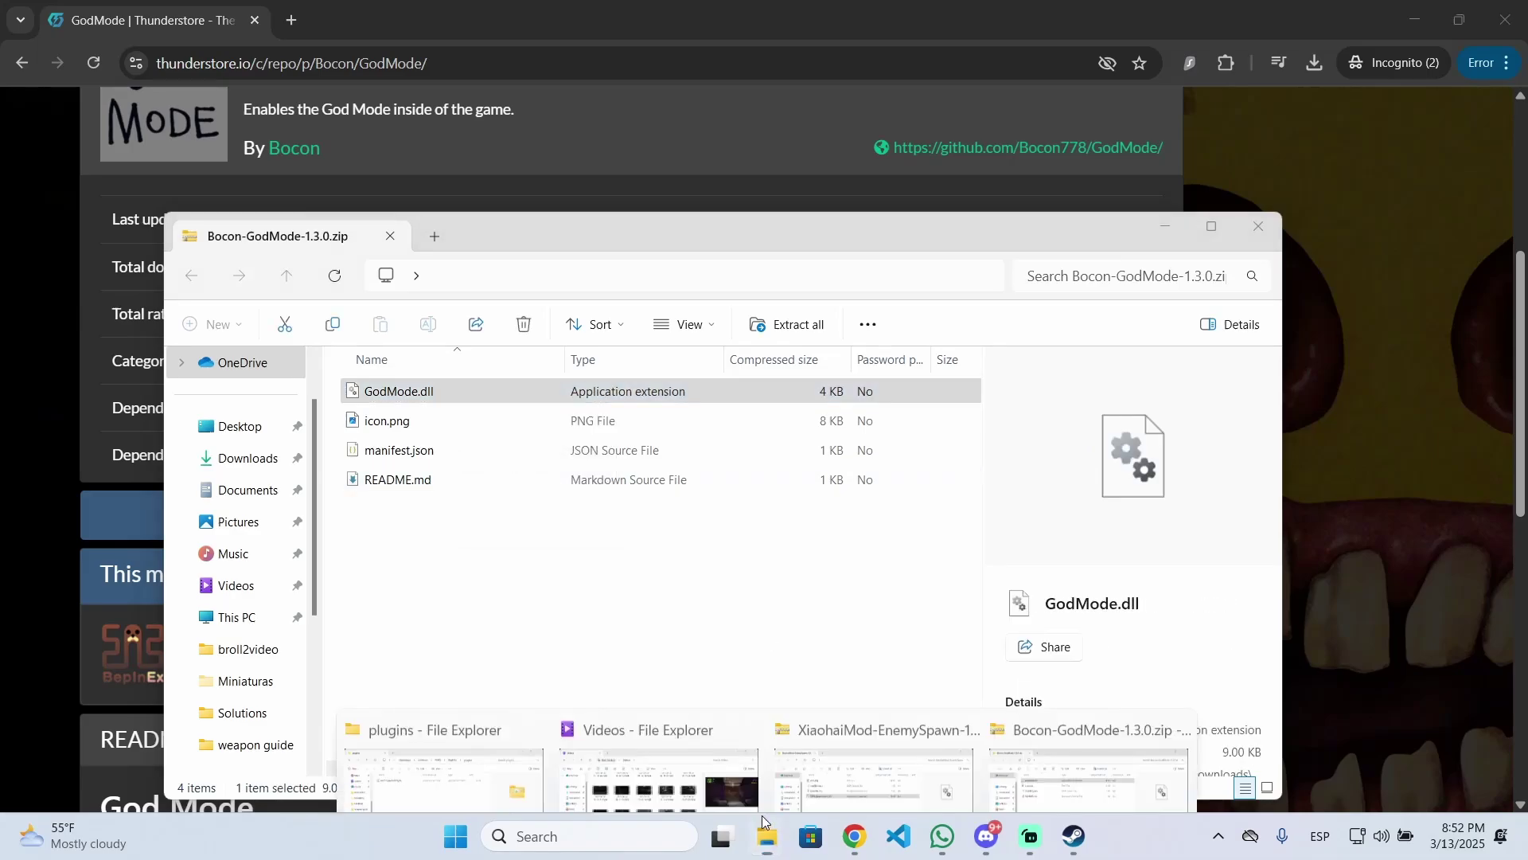
click(433, 784)
right_click(683, 355)
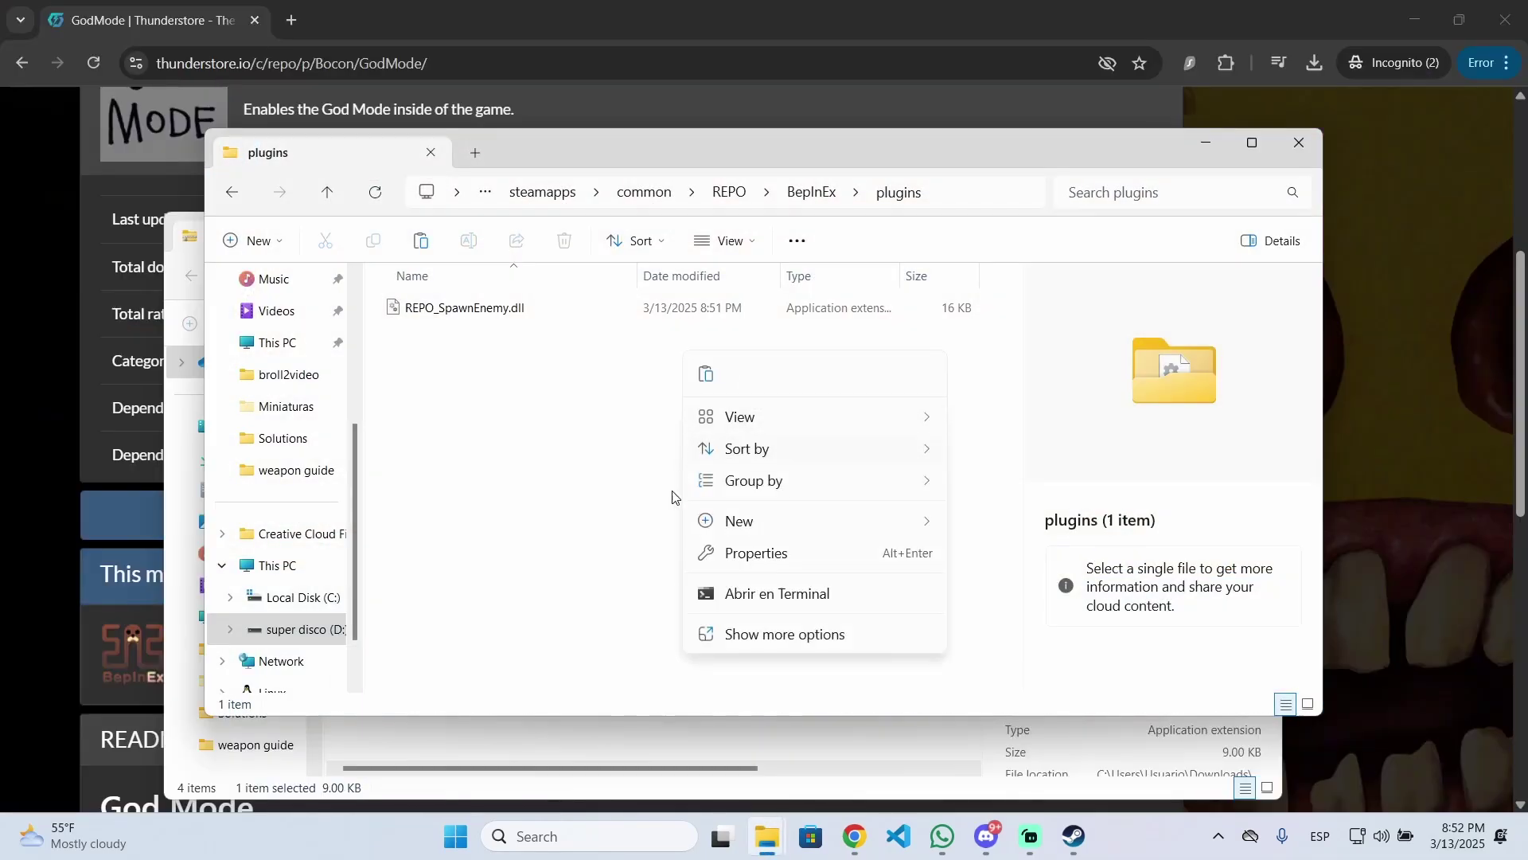
click(707, 377)
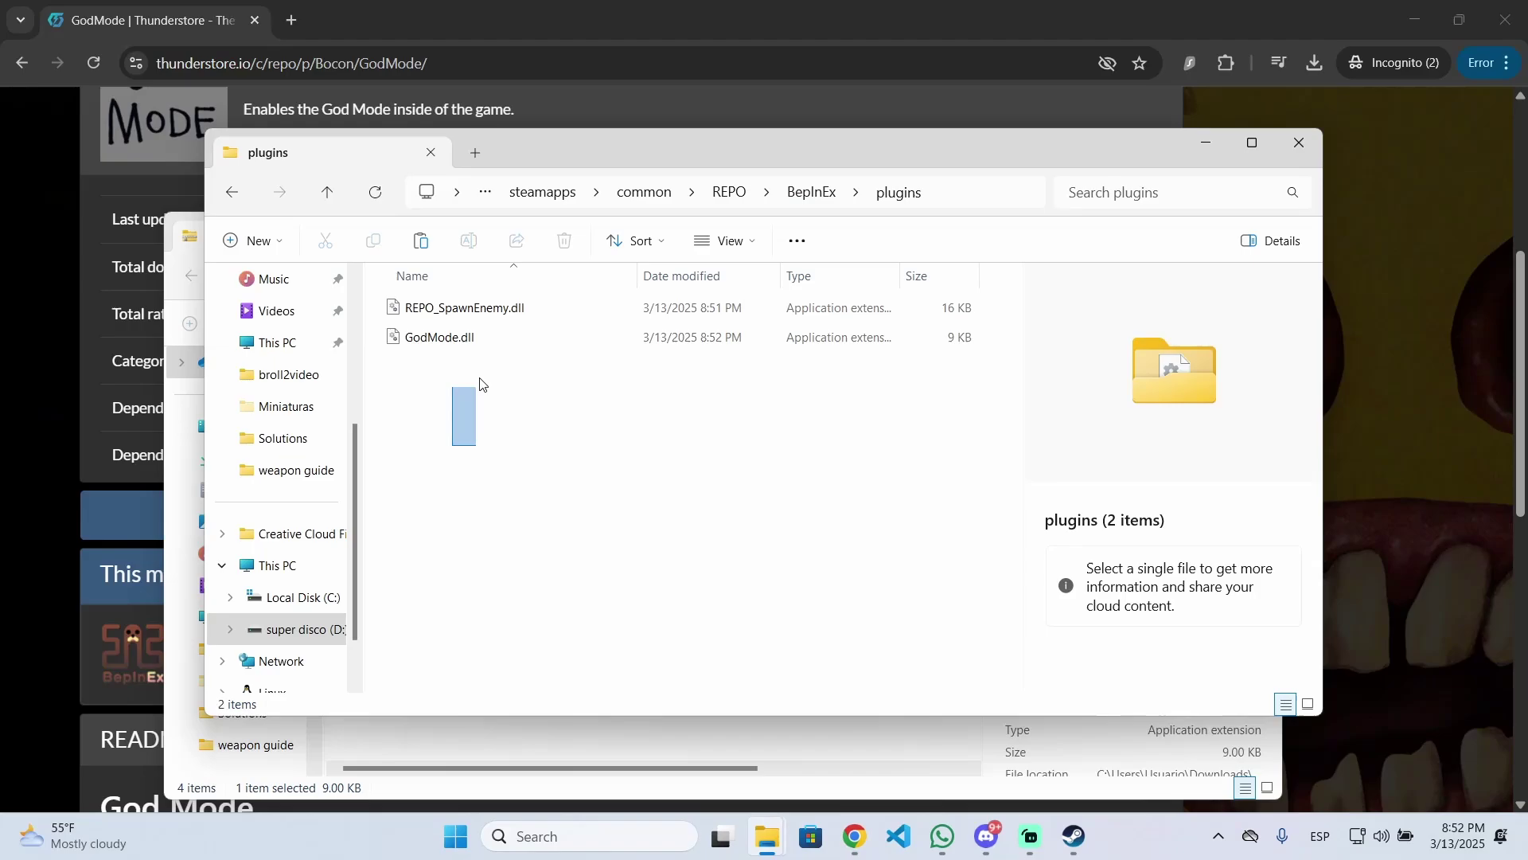
drag(480, 385, 535, 290)
click(550, 477)
click(726, 197)
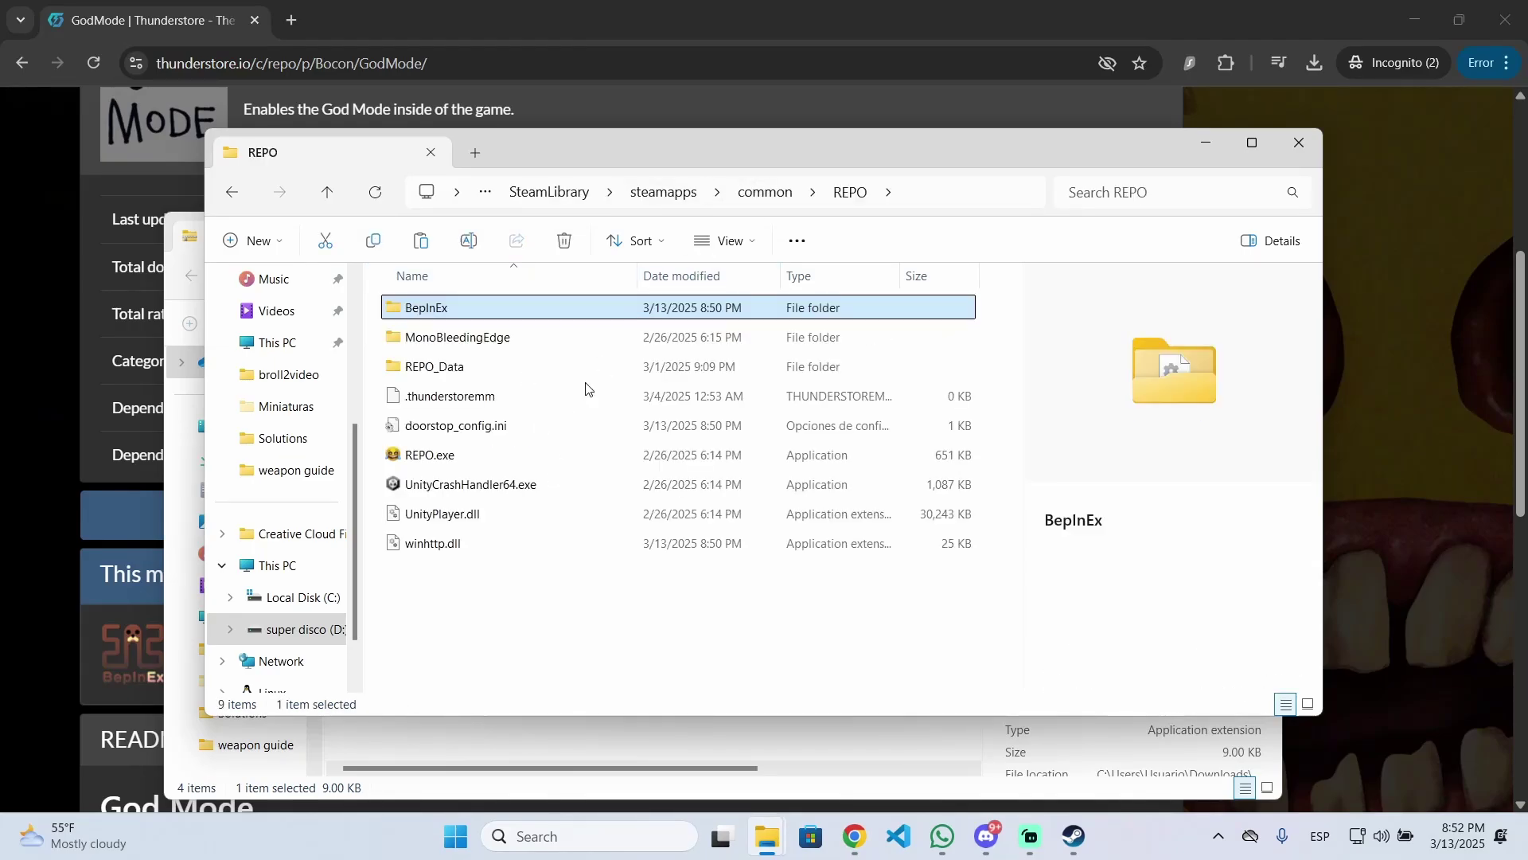
double_click(511, 465)
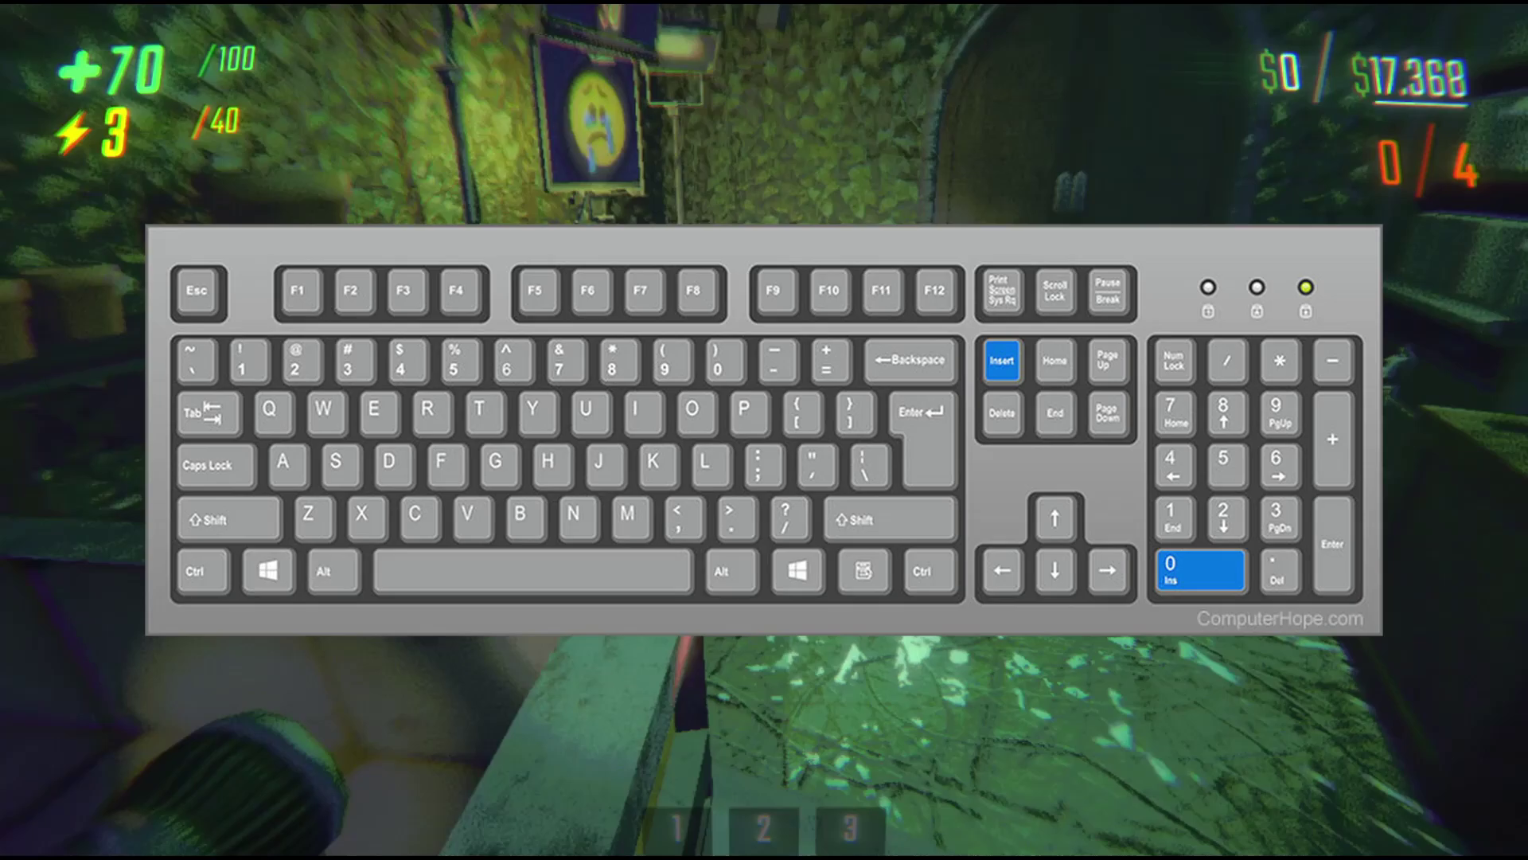
Press Insert to show the SpawnEnemy V1.0.0 menu listing Gnome, Spewer, Chef, Animal and Upscream
key(Insert)
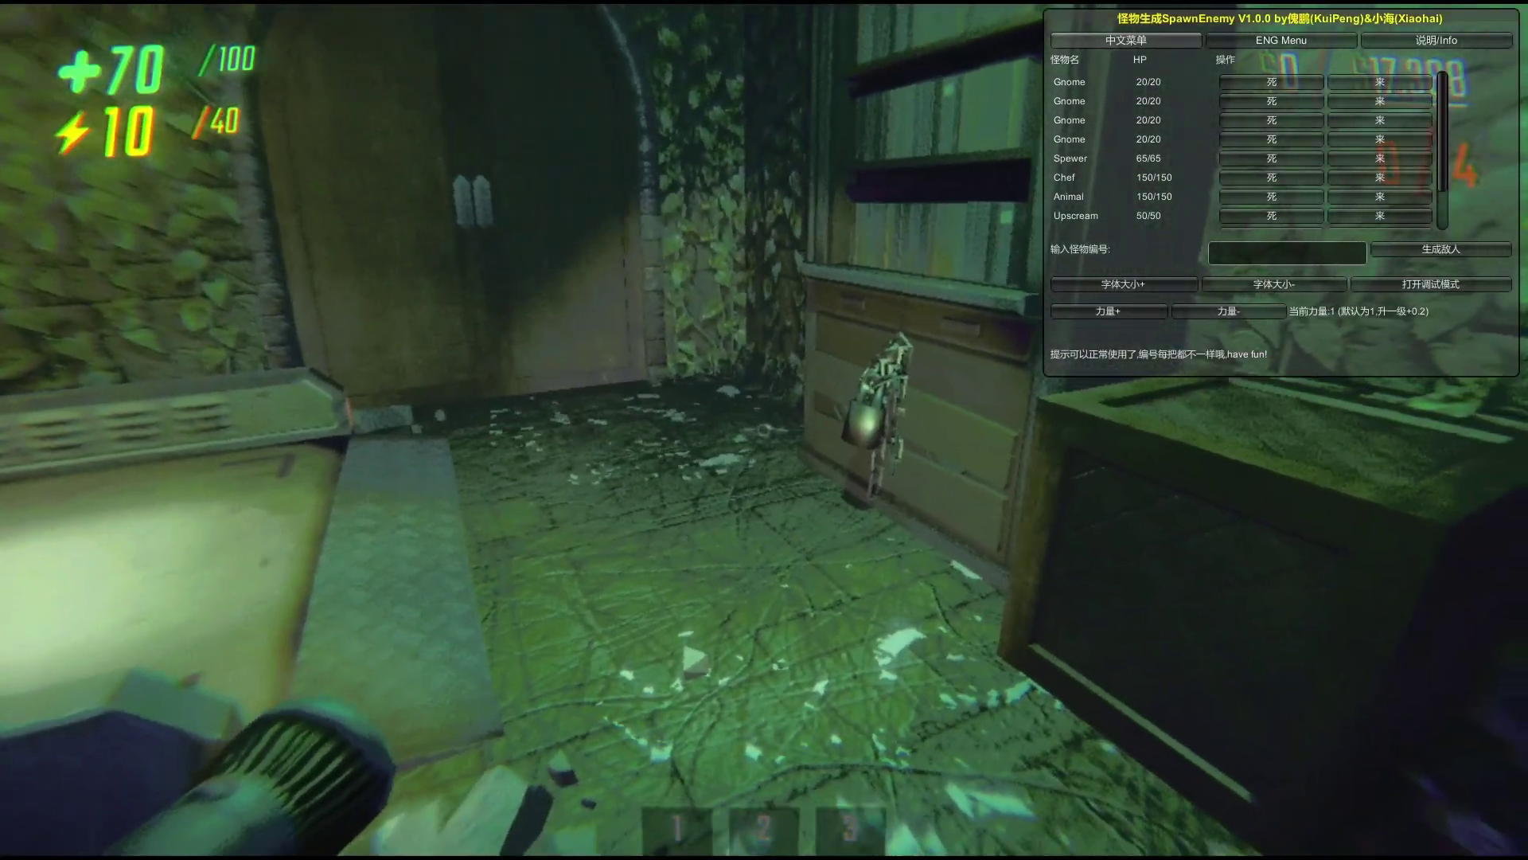
Pause the game, centre the SpawnEnemy window and switch it to English labels
key(Escape)
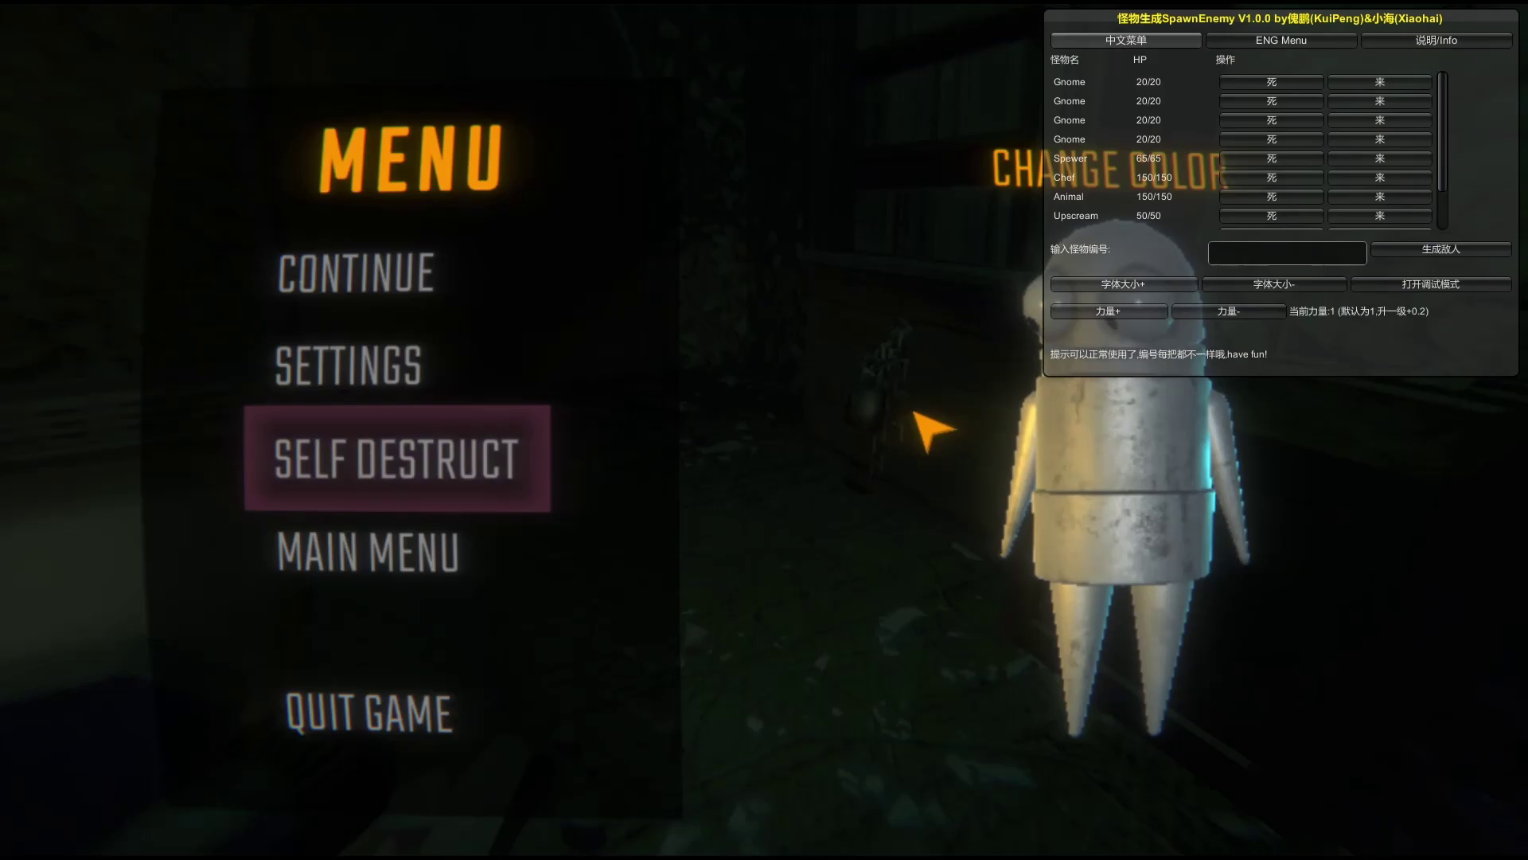
mouse_move(1265, 36)
mouse_down()
mouse_move(1035, 89)
mouse_move(921, 179)
mouse_up()
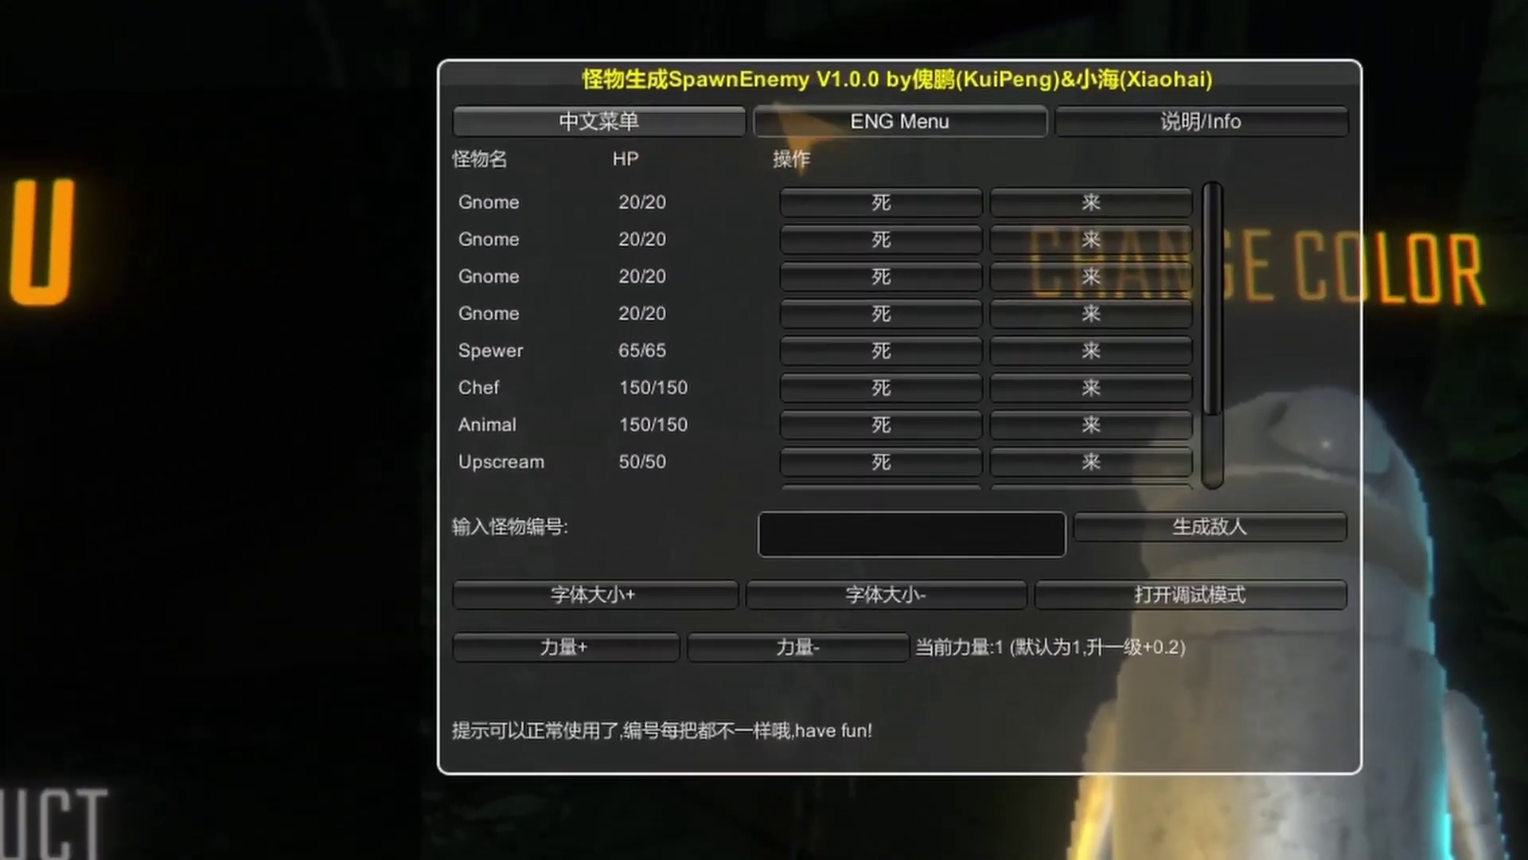
click(896, 187)
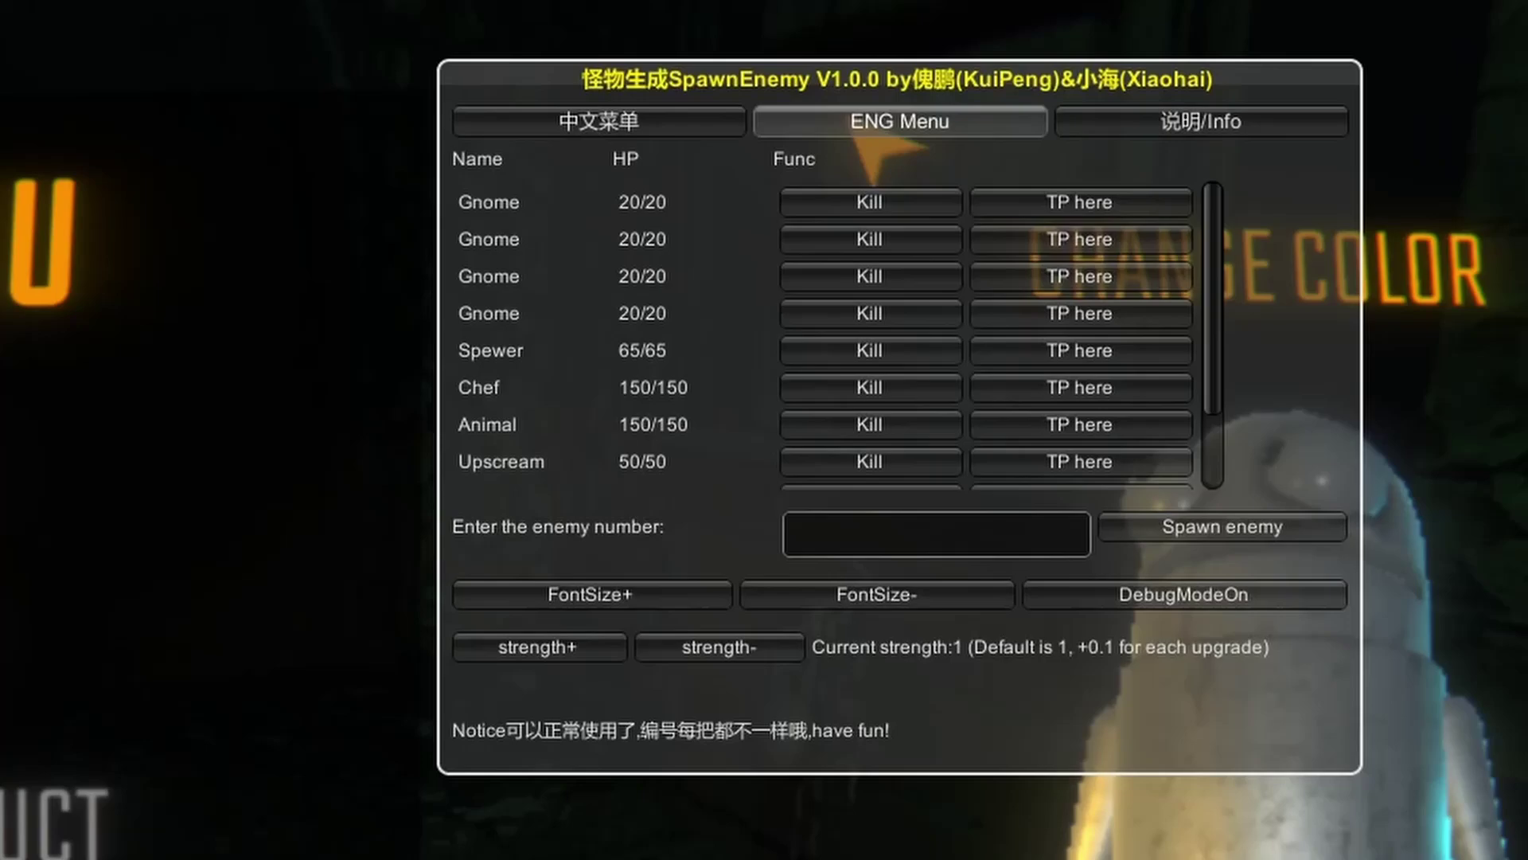
Scroll the enemy list to reveal the Huntsman at 225/250 HP and two Reapers at 250/250
scroll(637, 255, down, 3)
scroll(621, 332, up, 3)
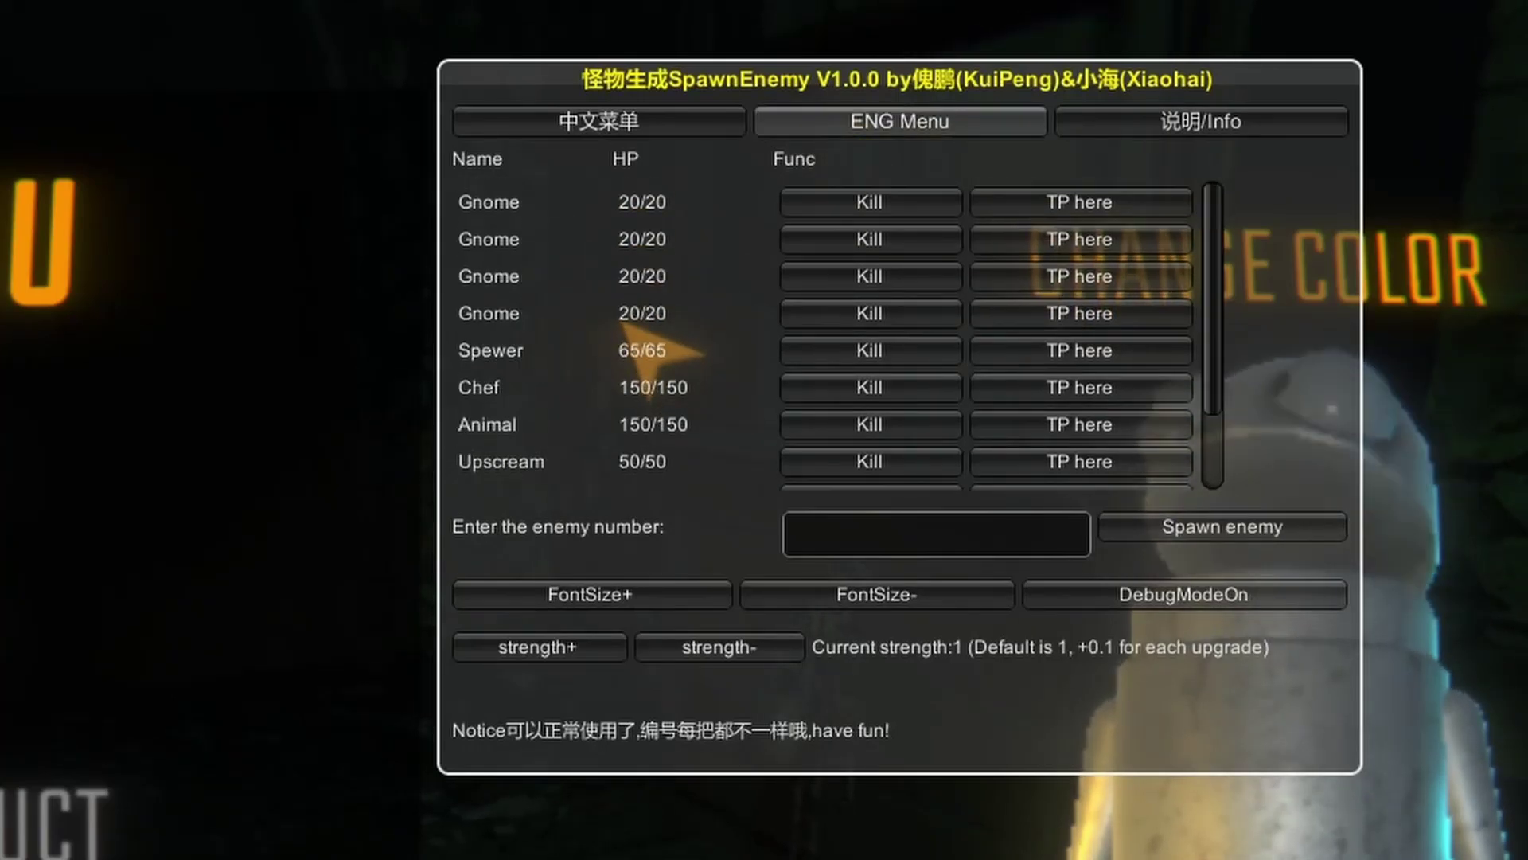
scroll(641, 322, down, 3)
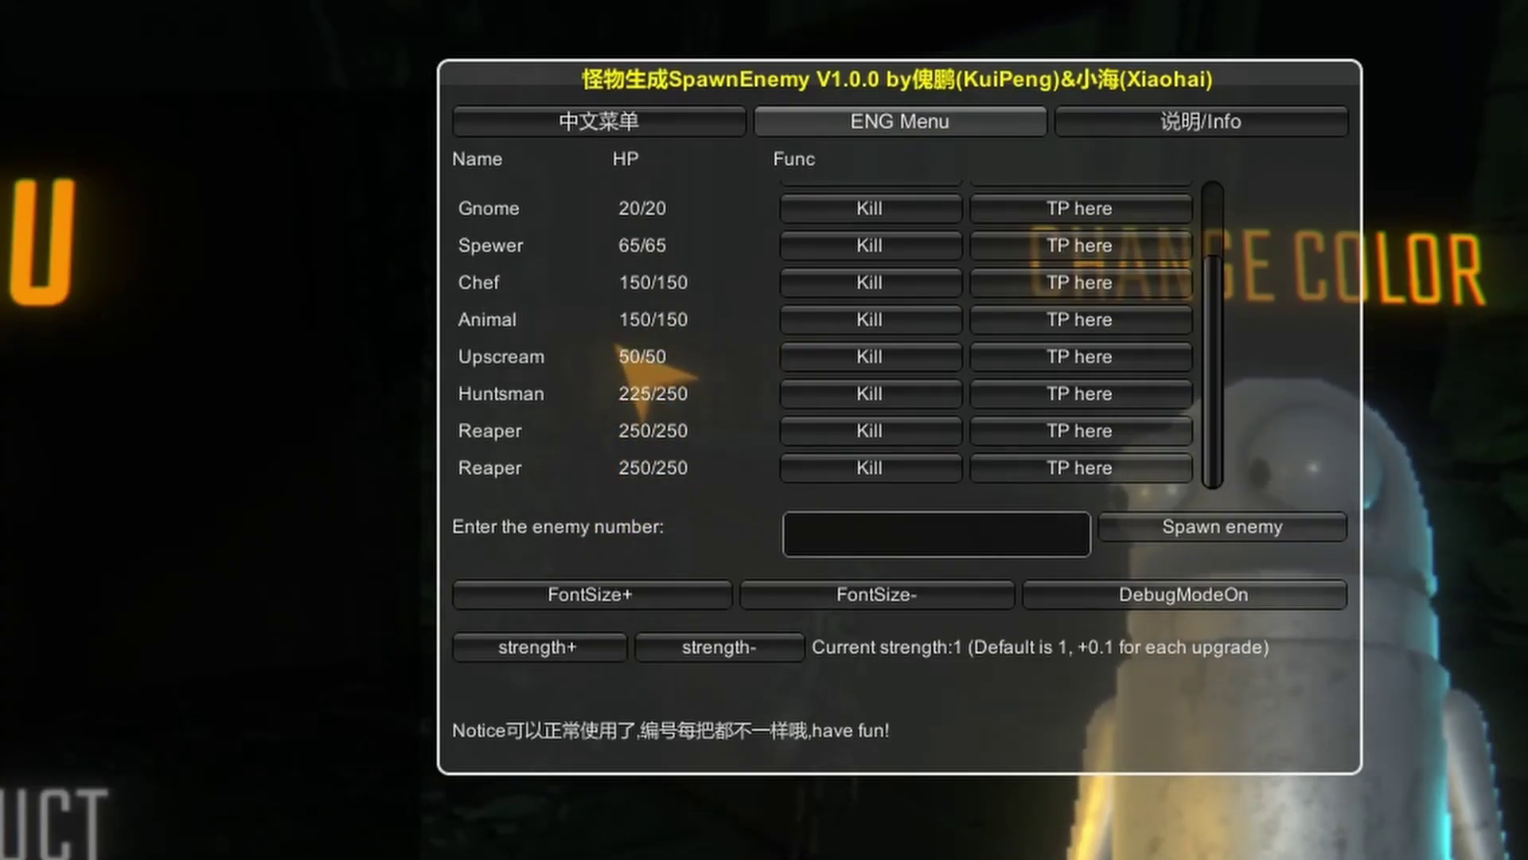
scroll(617, 344, up, 3)
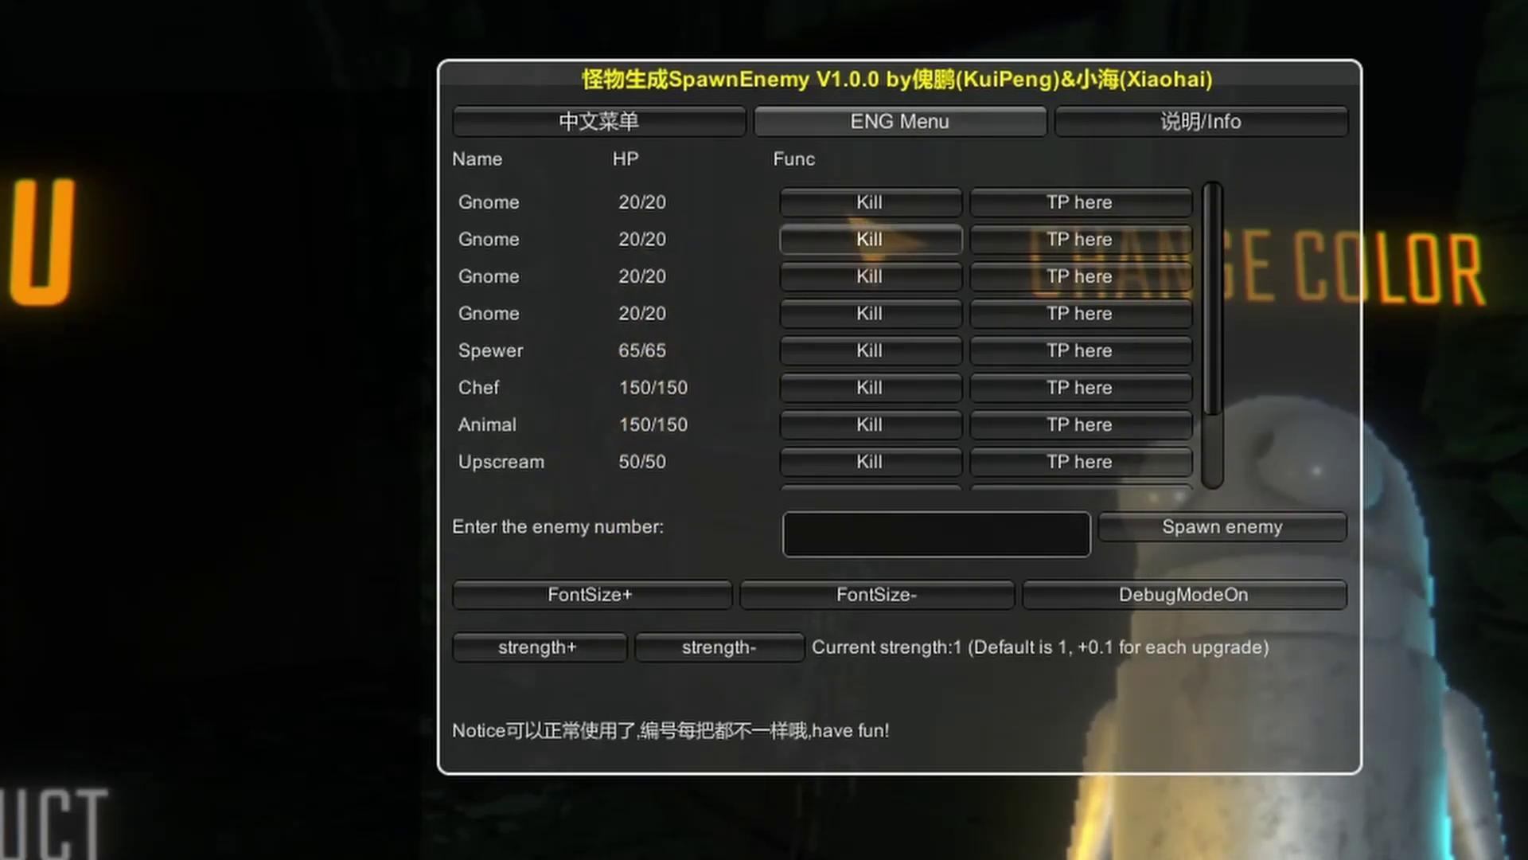
scroll(909, 363, down, 3)
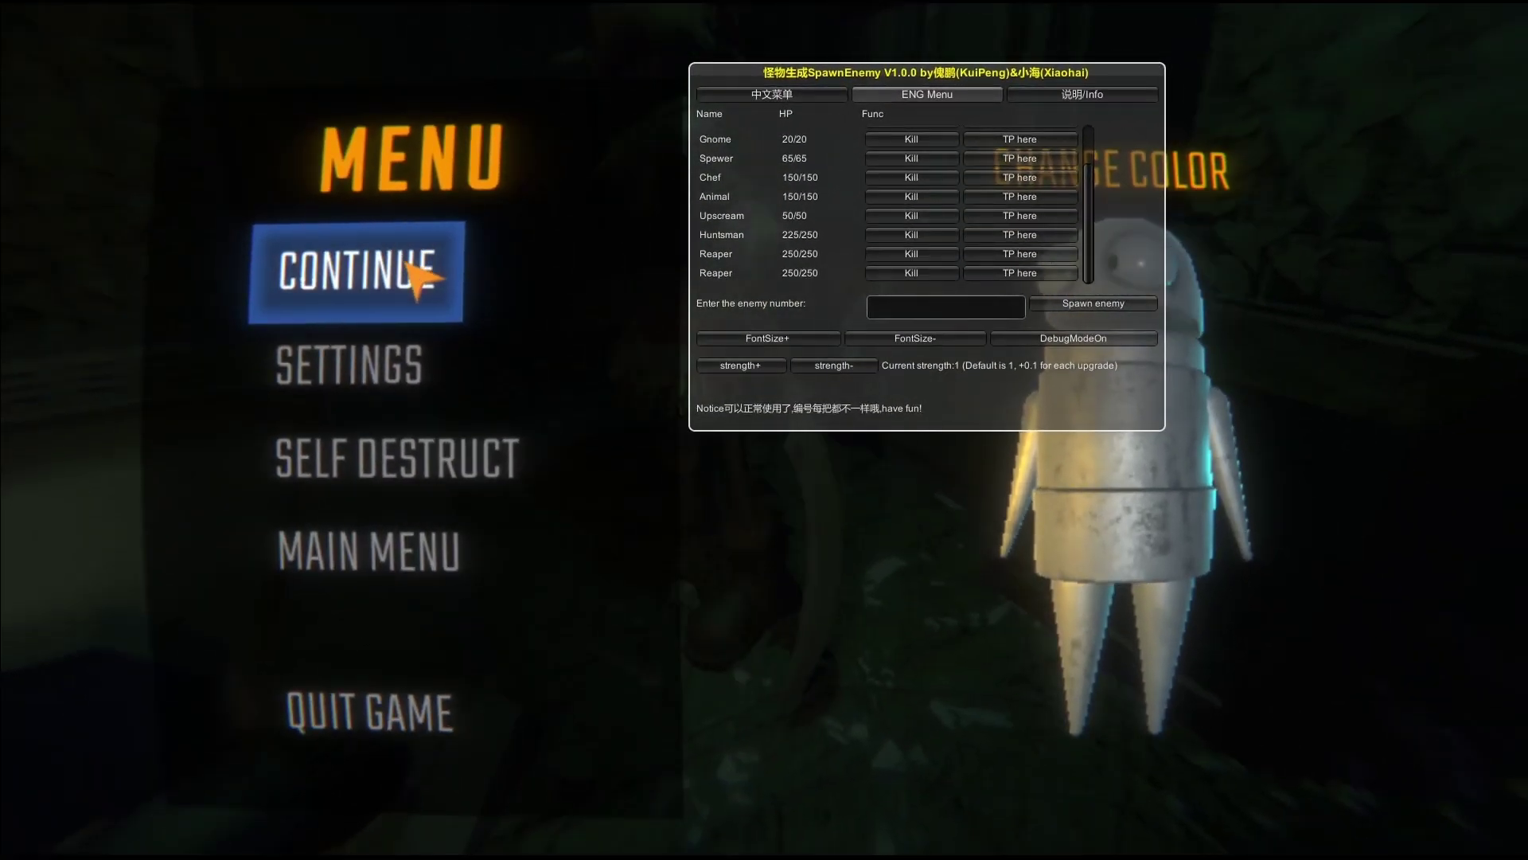
Resume the game and walk toward the glowing extraction orb
click(410, 265)
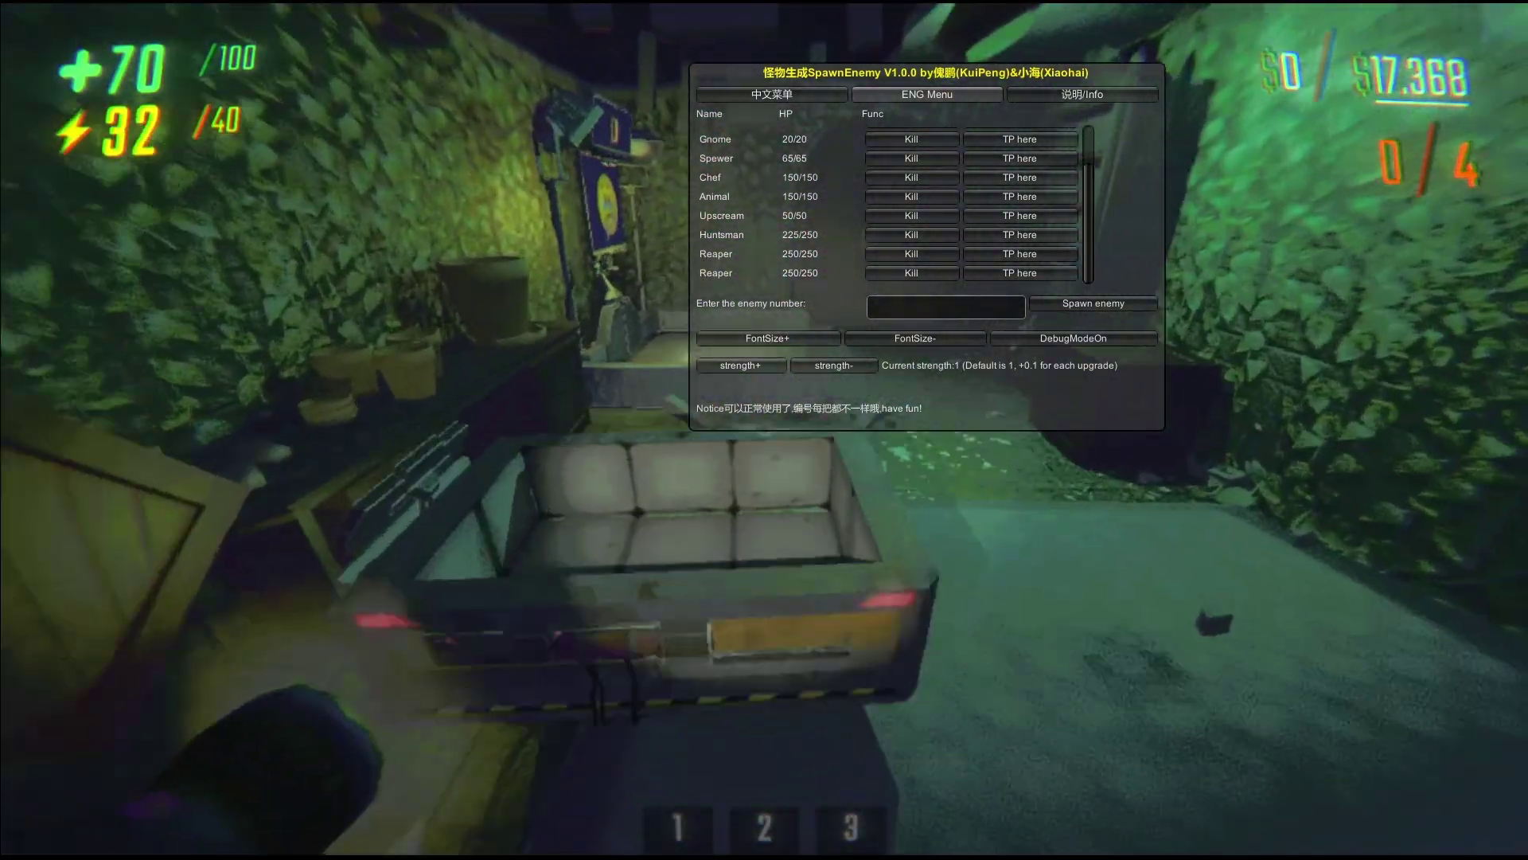
key(Escape)
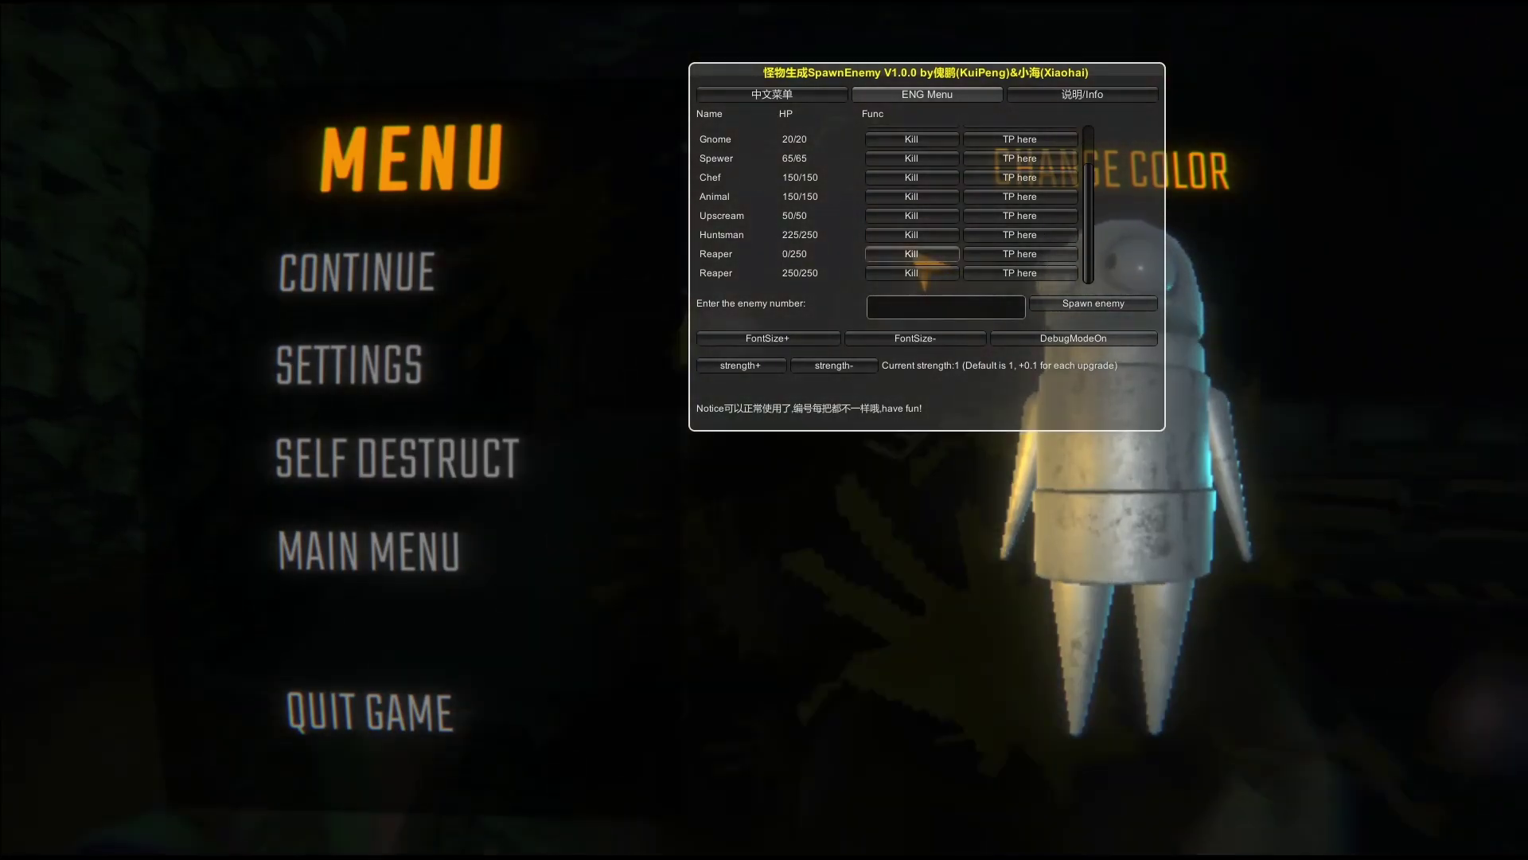
key(Escape)
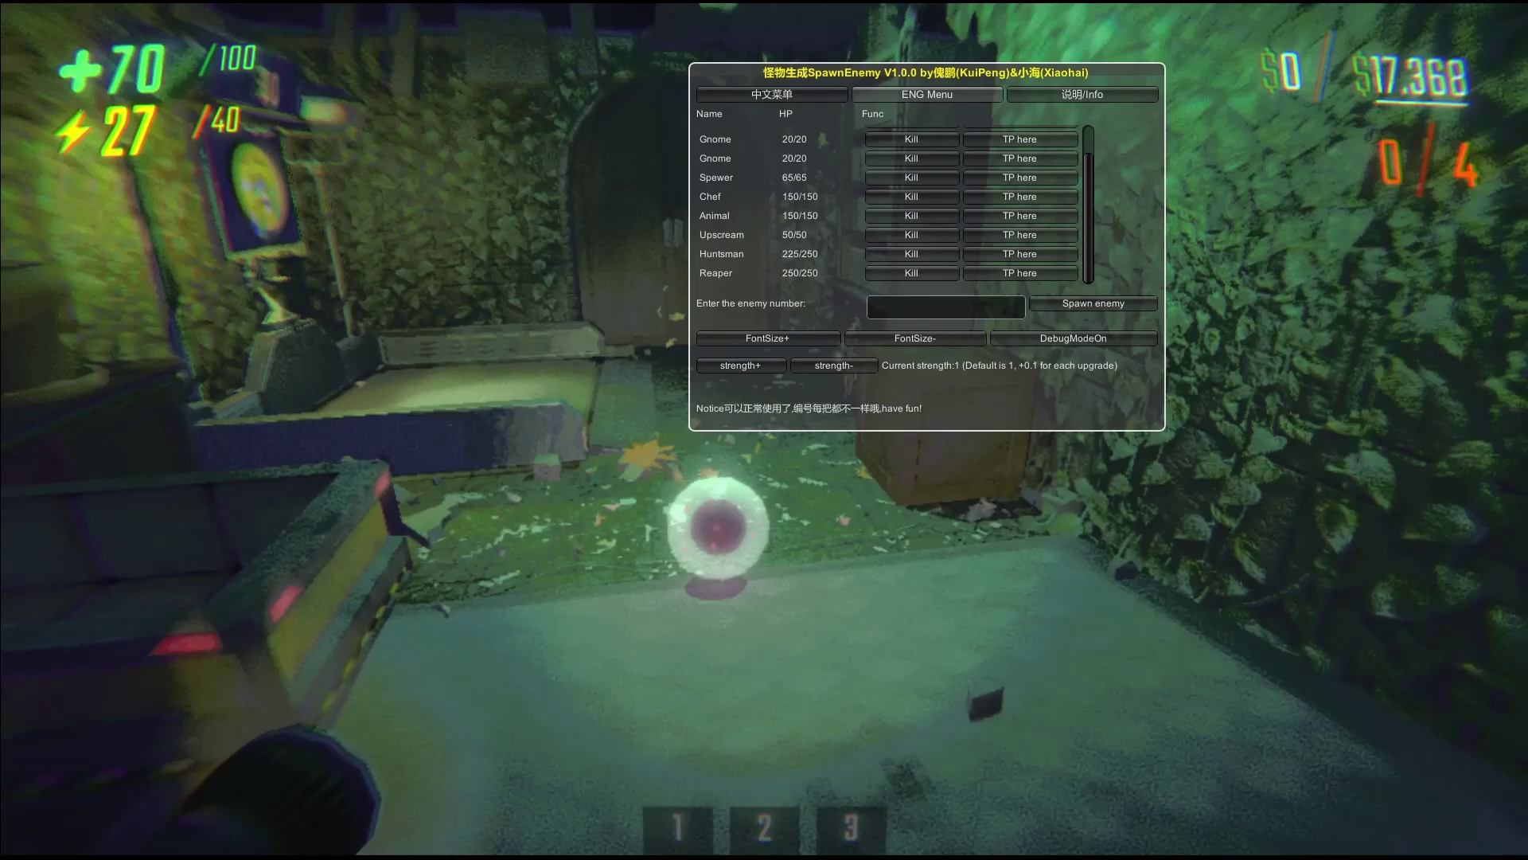
key(shift+w)
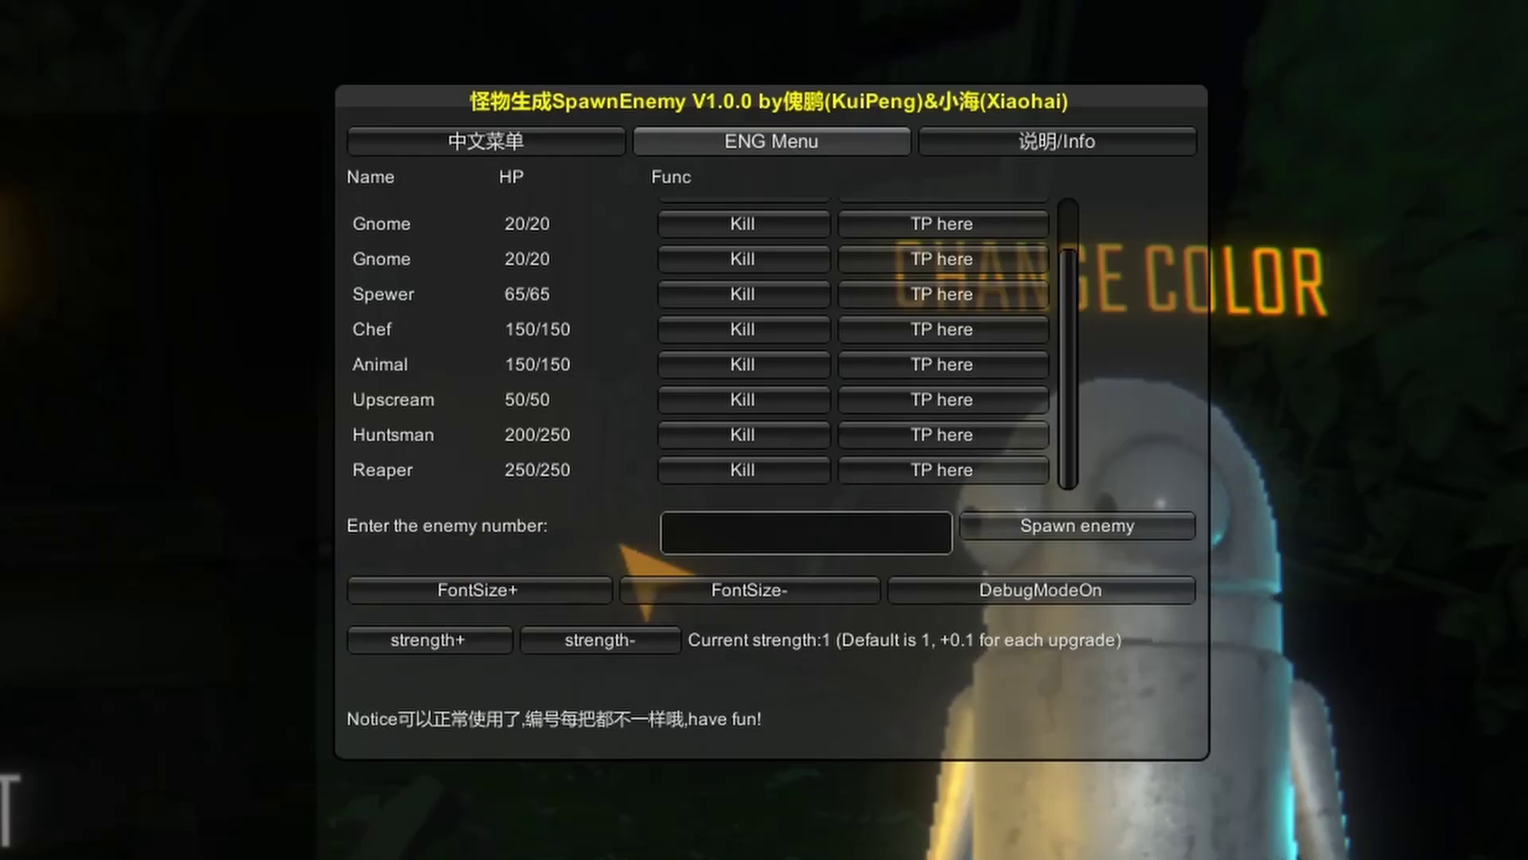
Use the enemy number field and Info tab IDs to spawn enemy 13 (Animal), then review the ENG Menu list
click(755, 534)
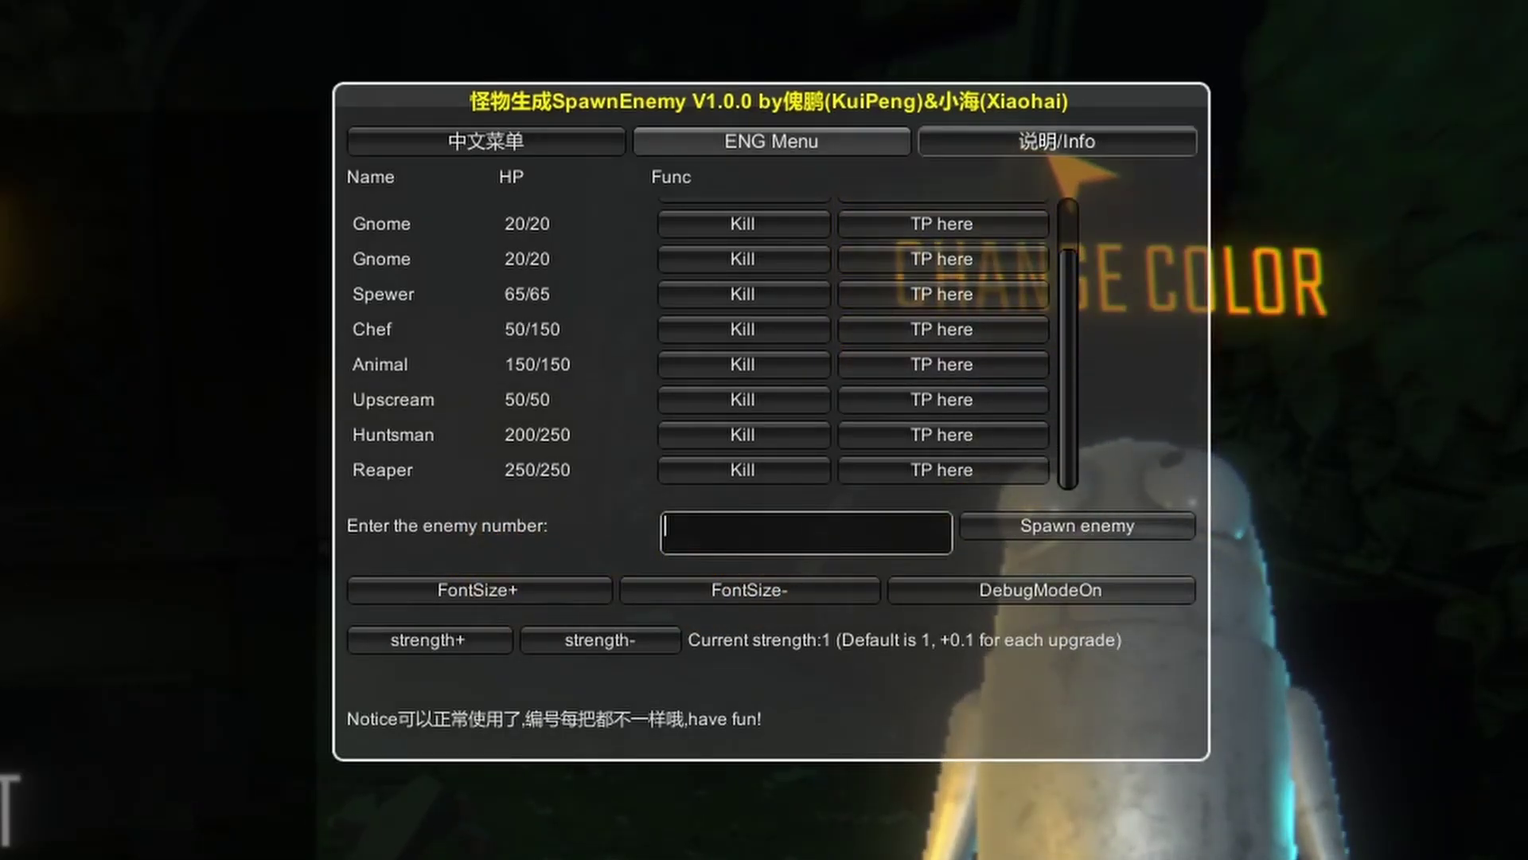
click(1054, 151)
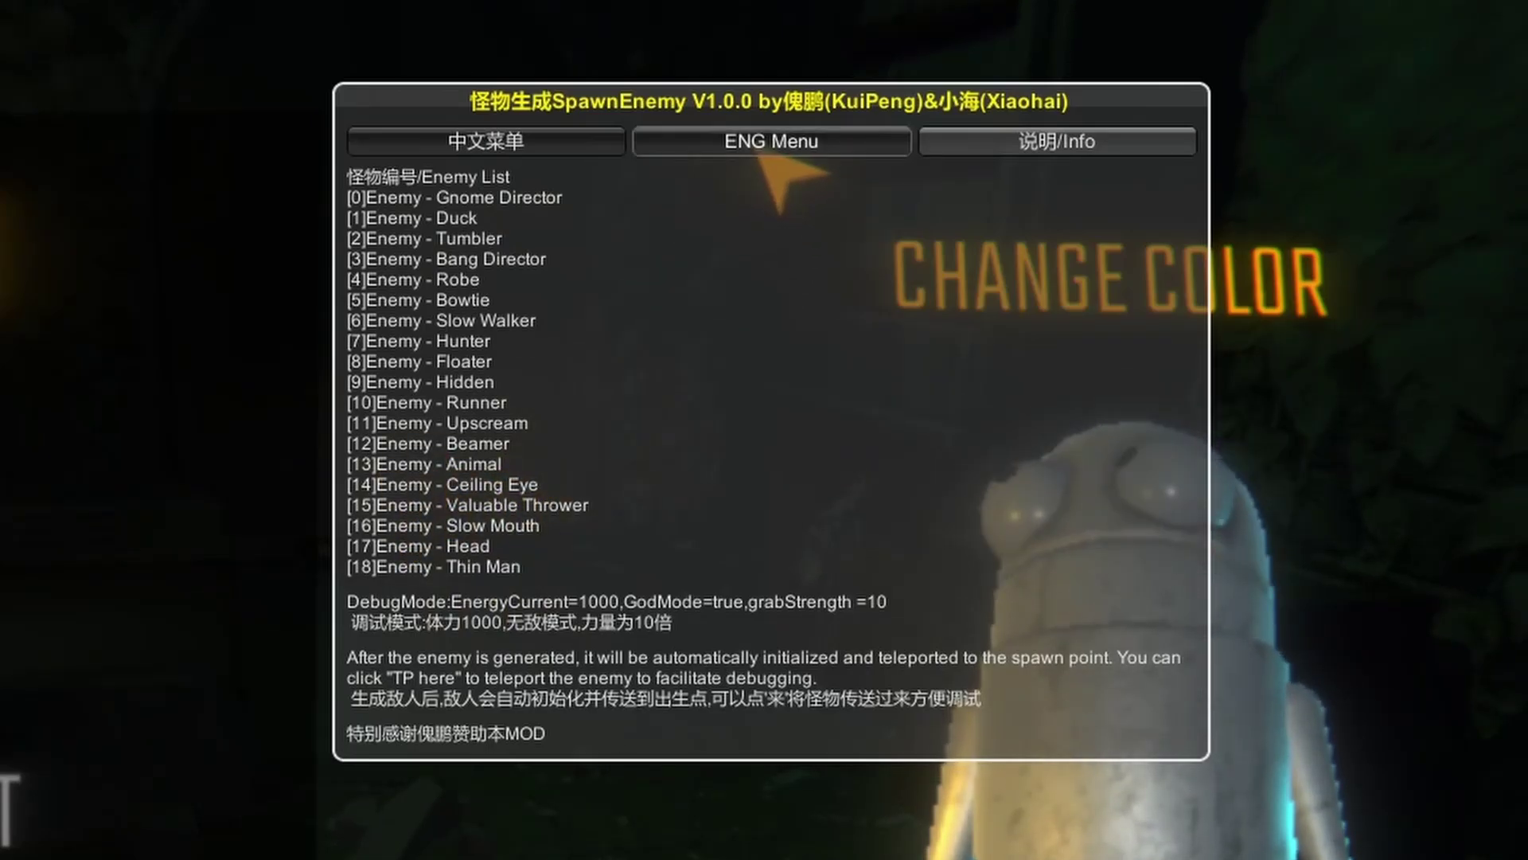
click(762, 151)
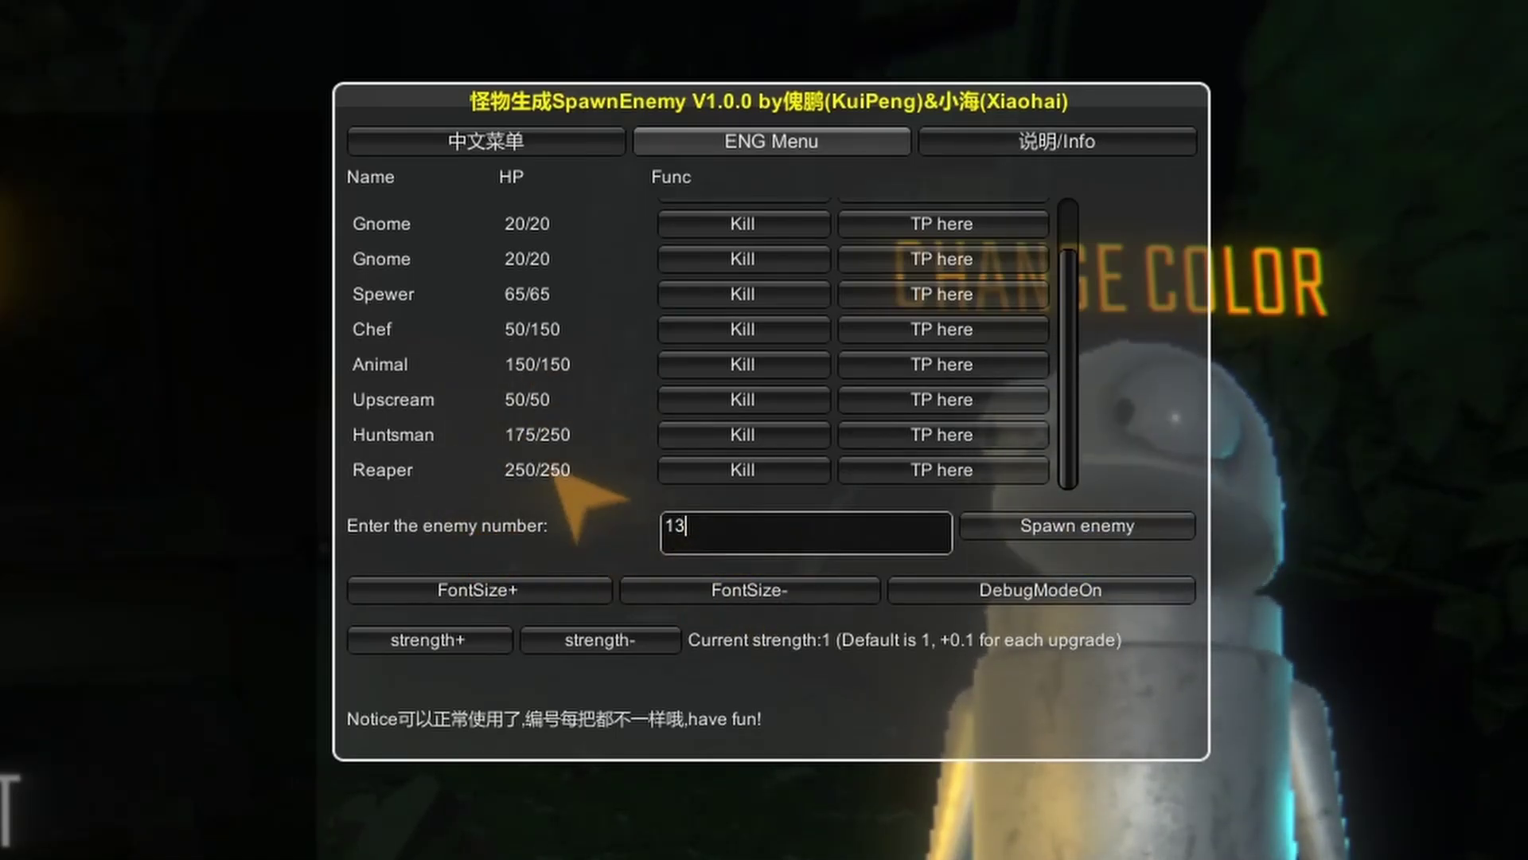
scroll(567, 407, up, 4)
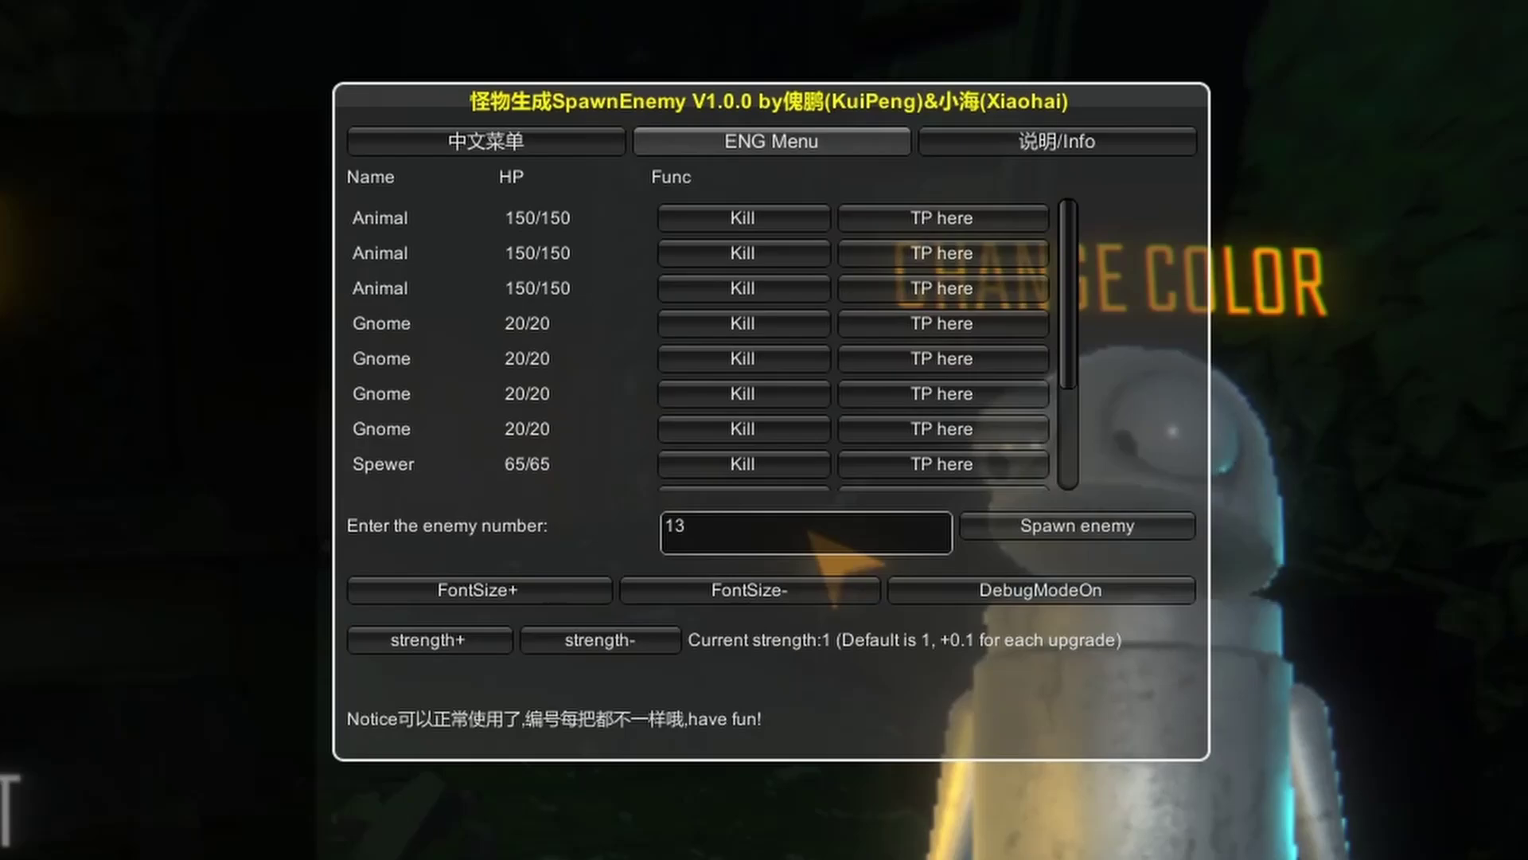
scroll(557, 408, down, 3)
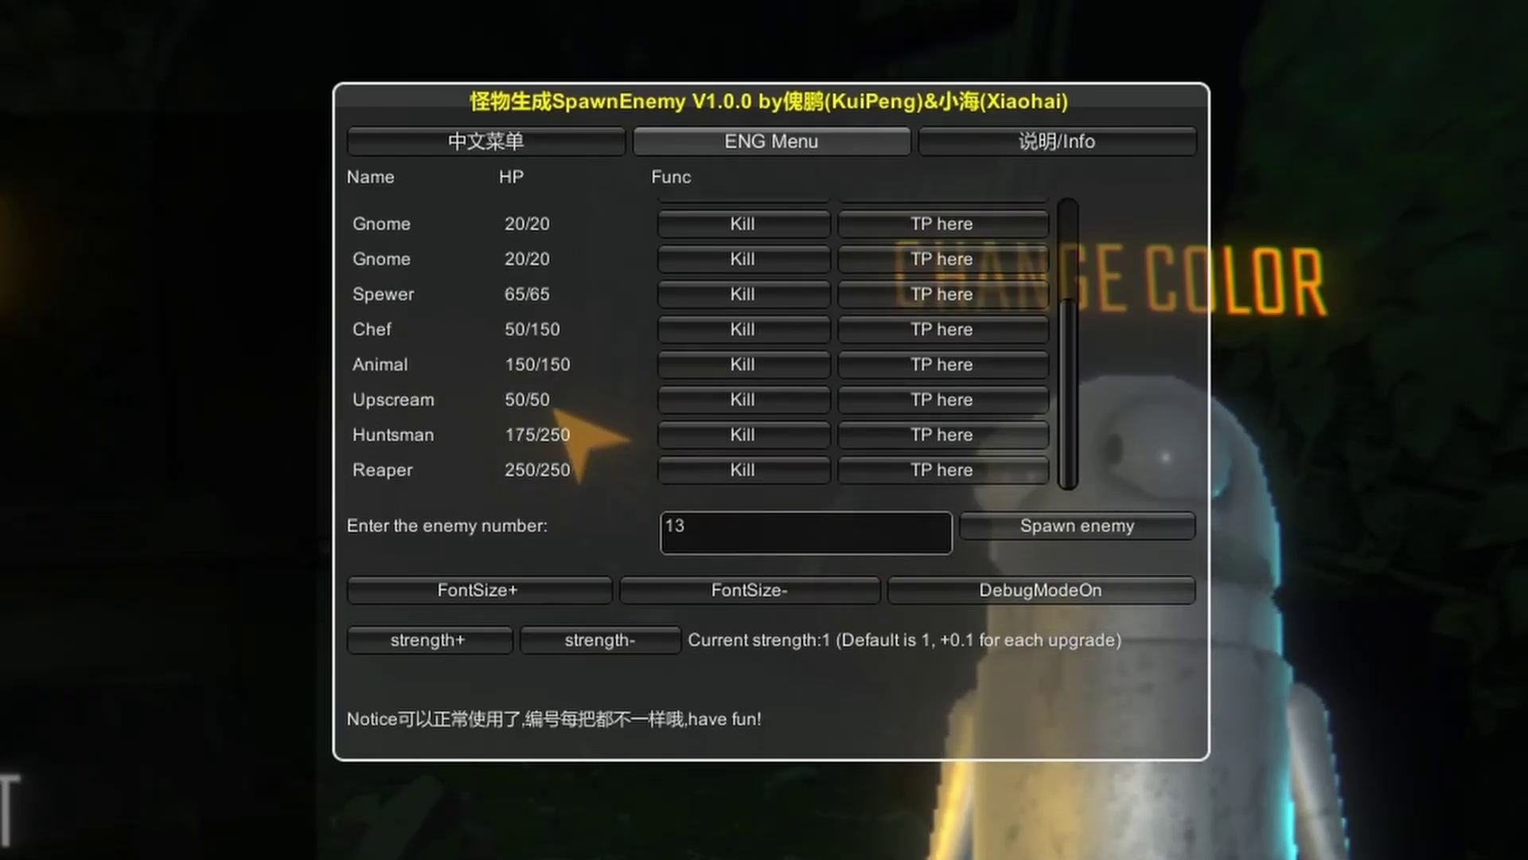
scroll(557, 410, up, 3)
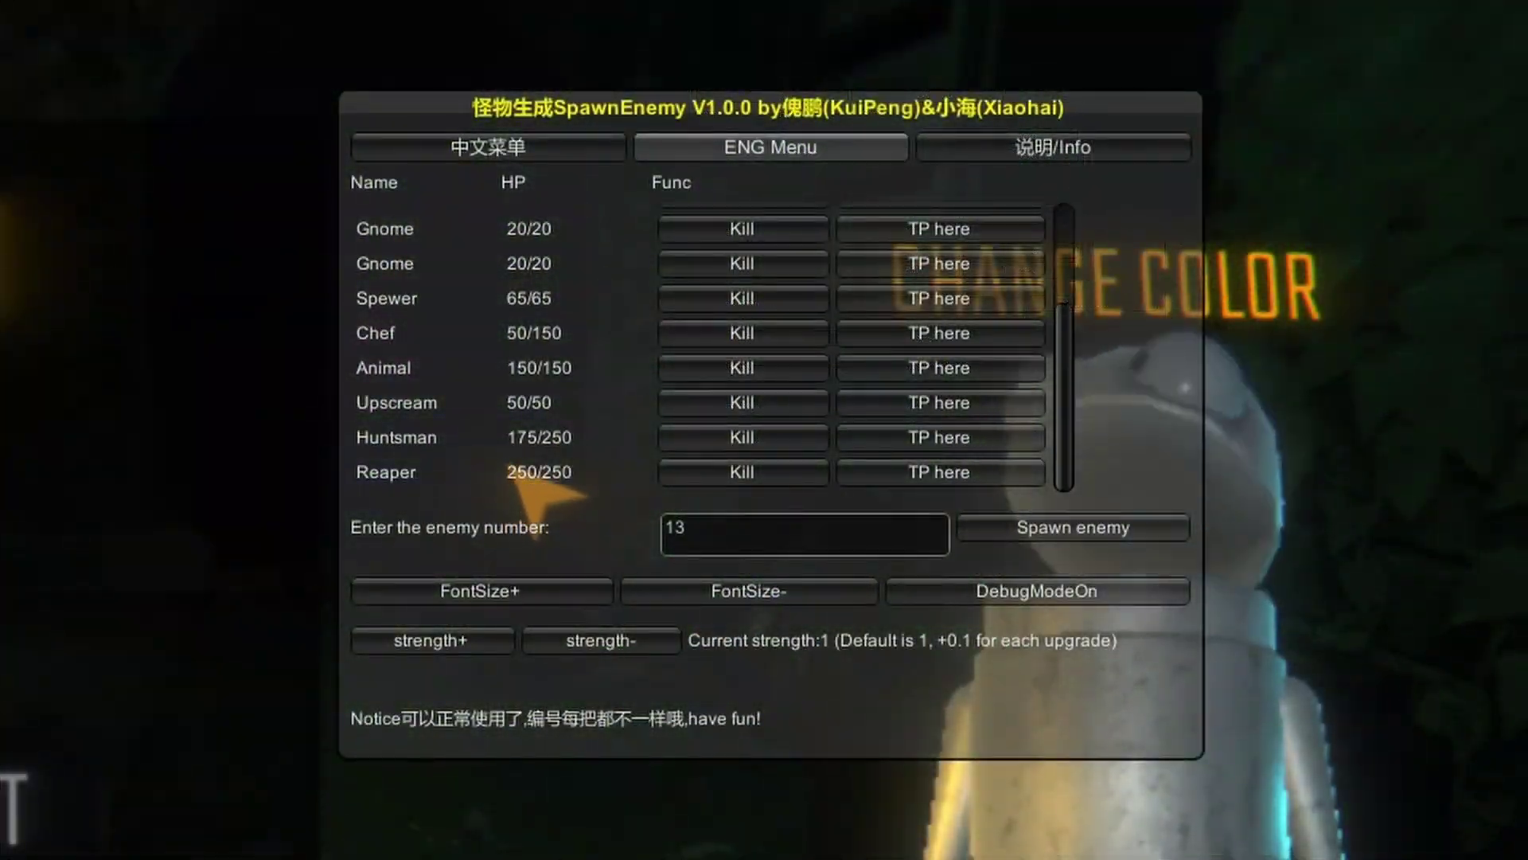
Adjust the grab strength with strength+ and strength- until it reads 2
click(478, 647)
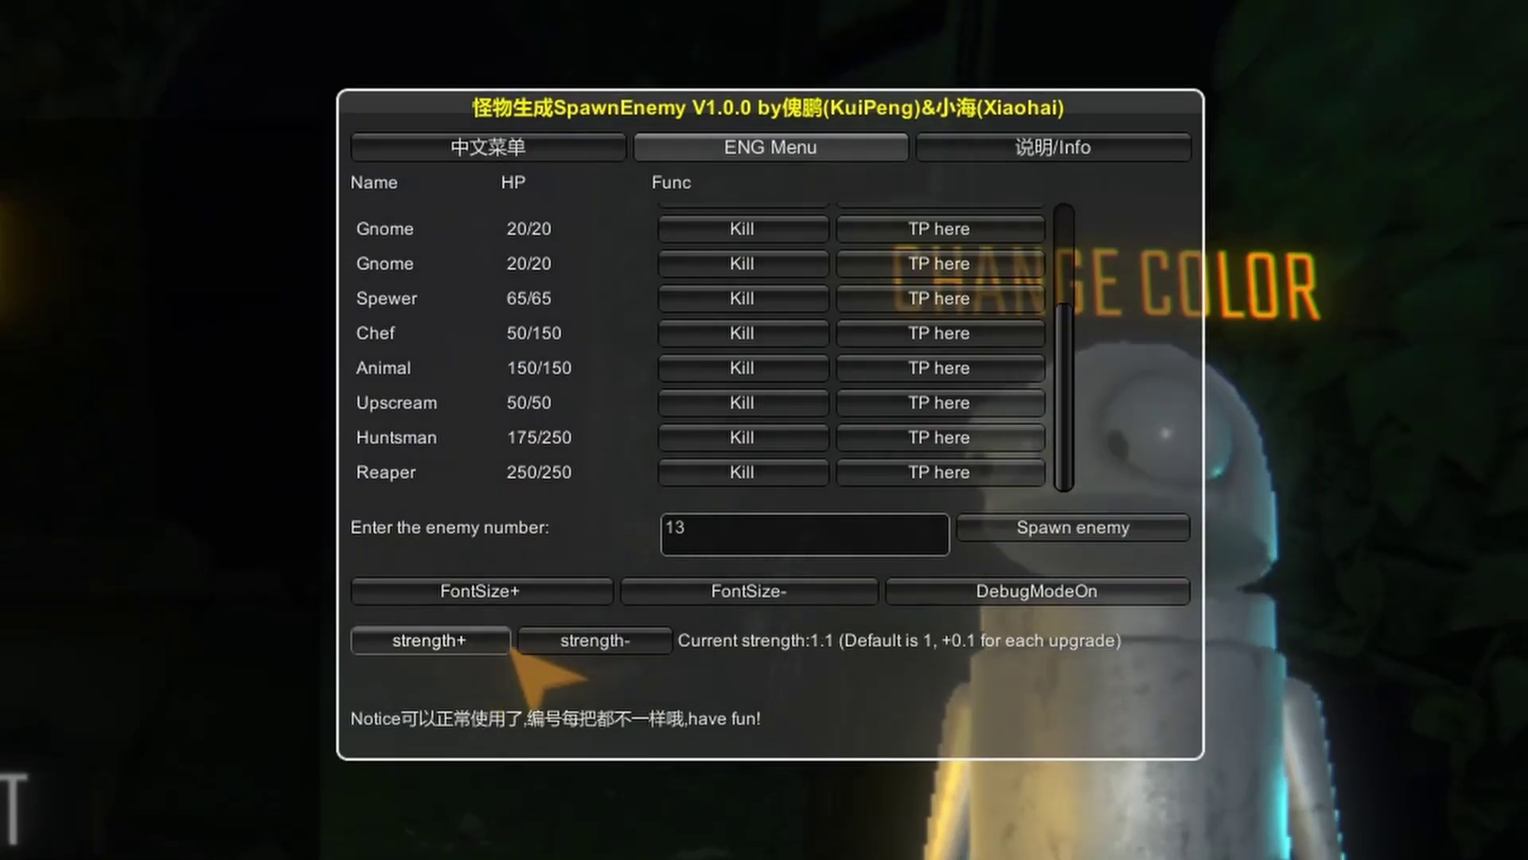
click(598, 655)
click(624, 653)
click(549, 651)
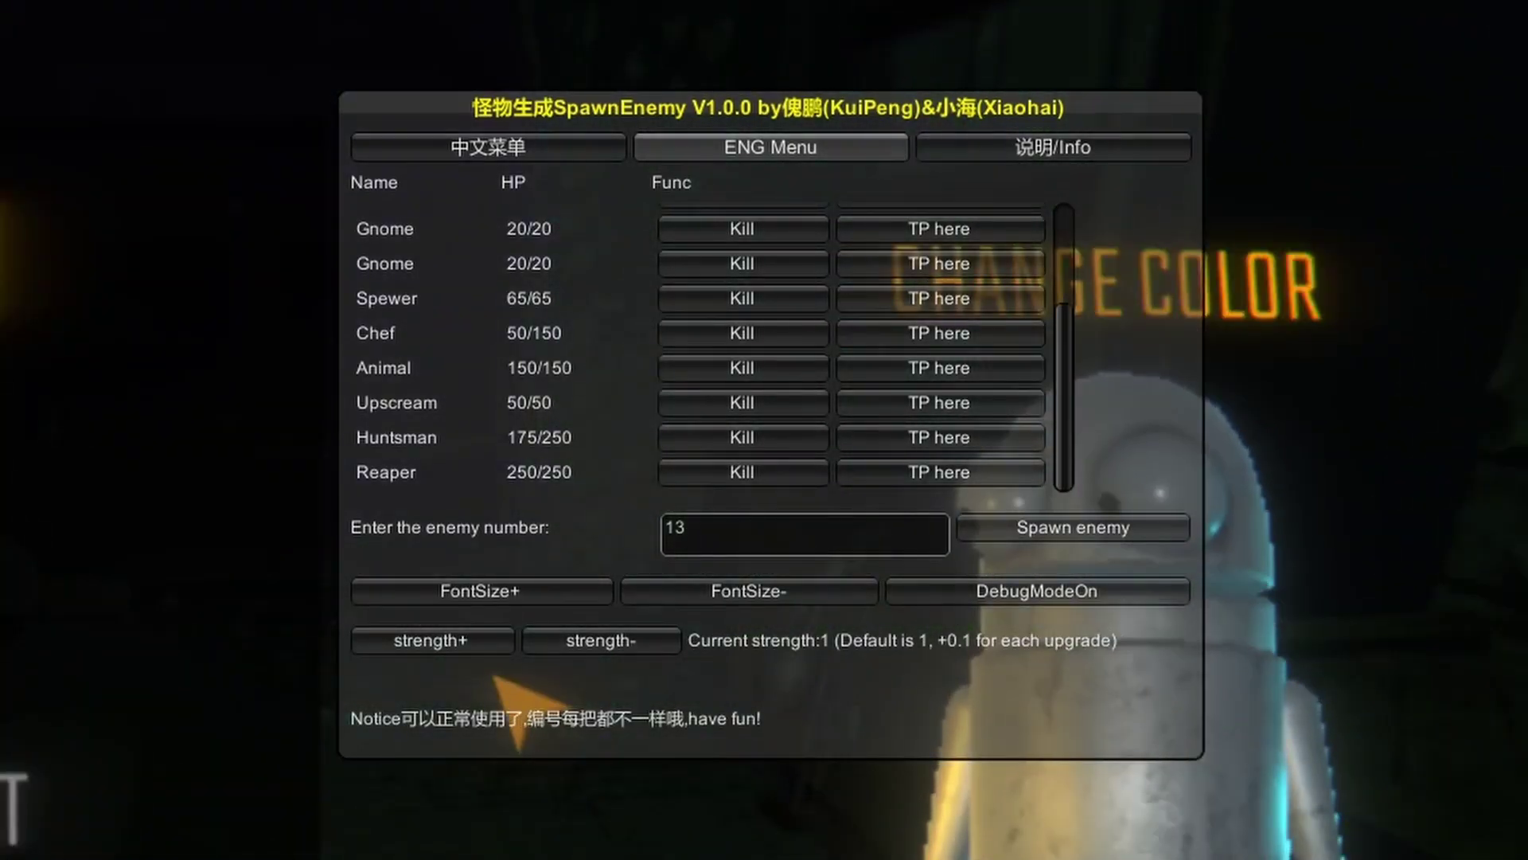
click(481, 647)
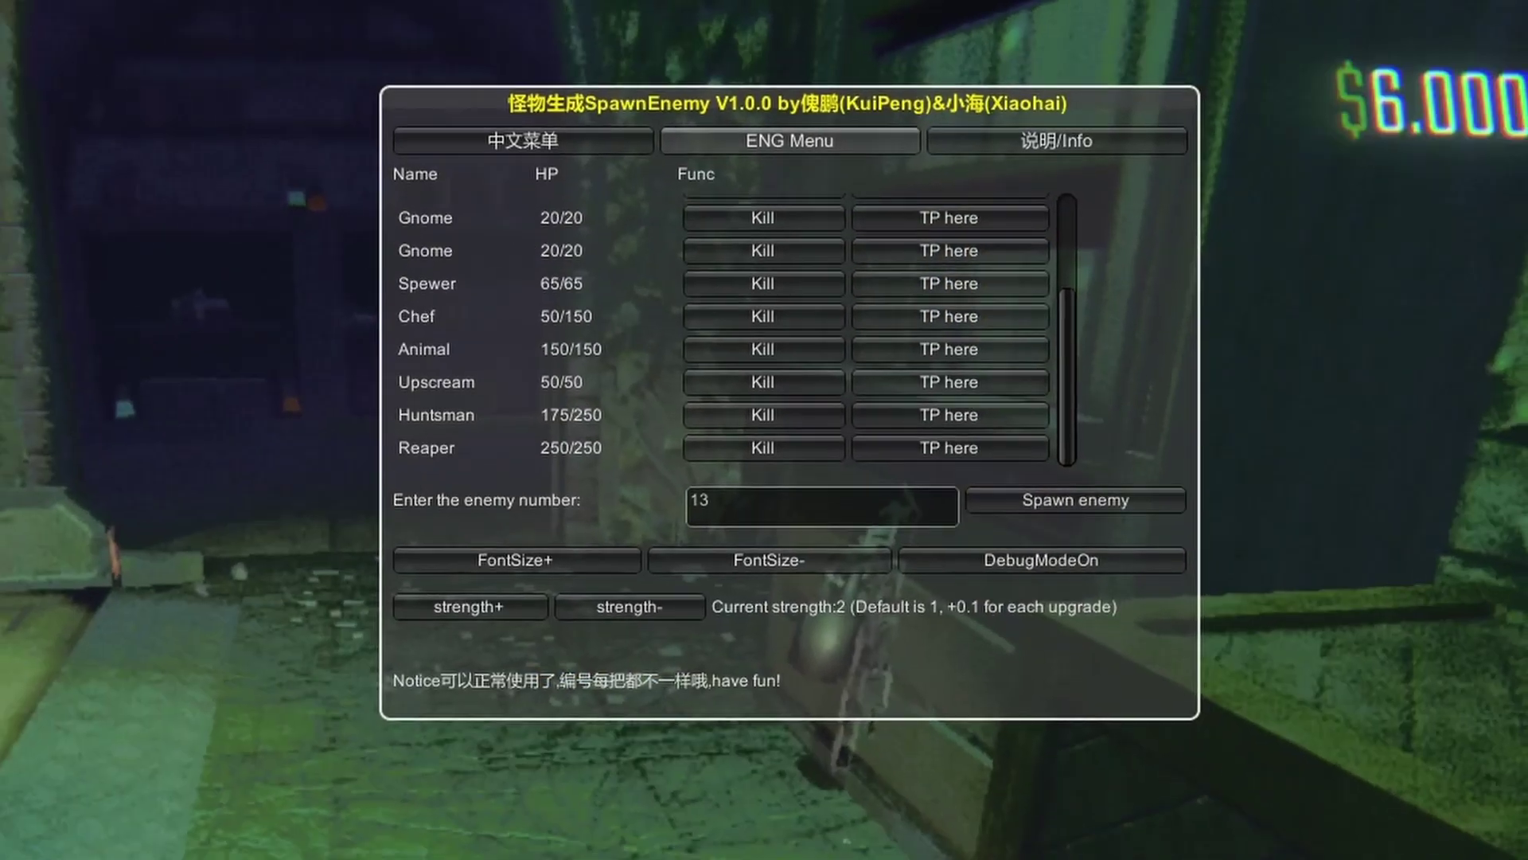
Sprint down the stairs and through the tunnel into the ivy room by the extraction machine
key(shift+w)
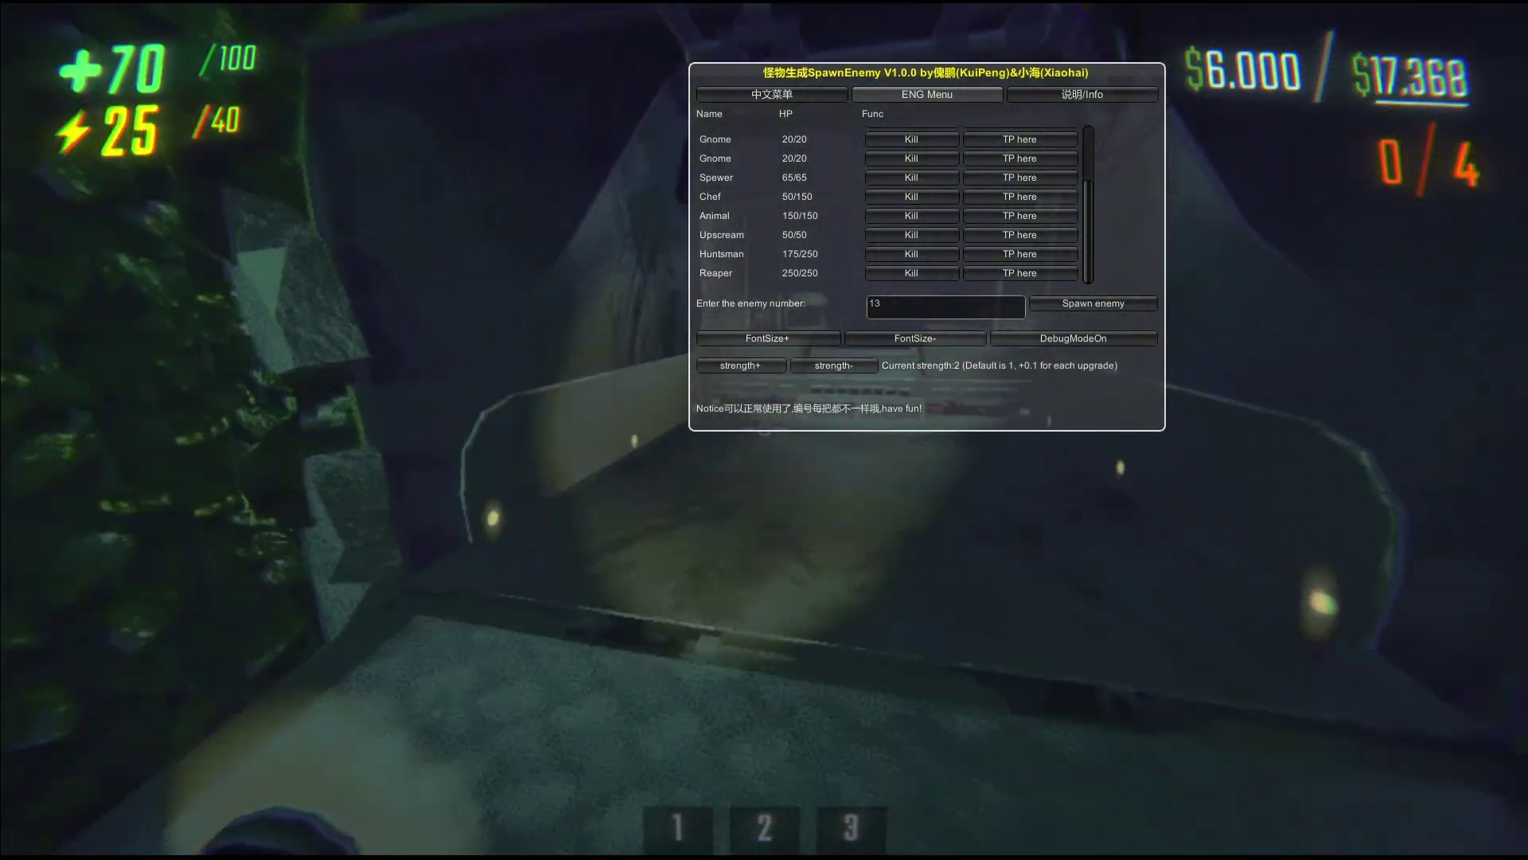
key(shift+w)
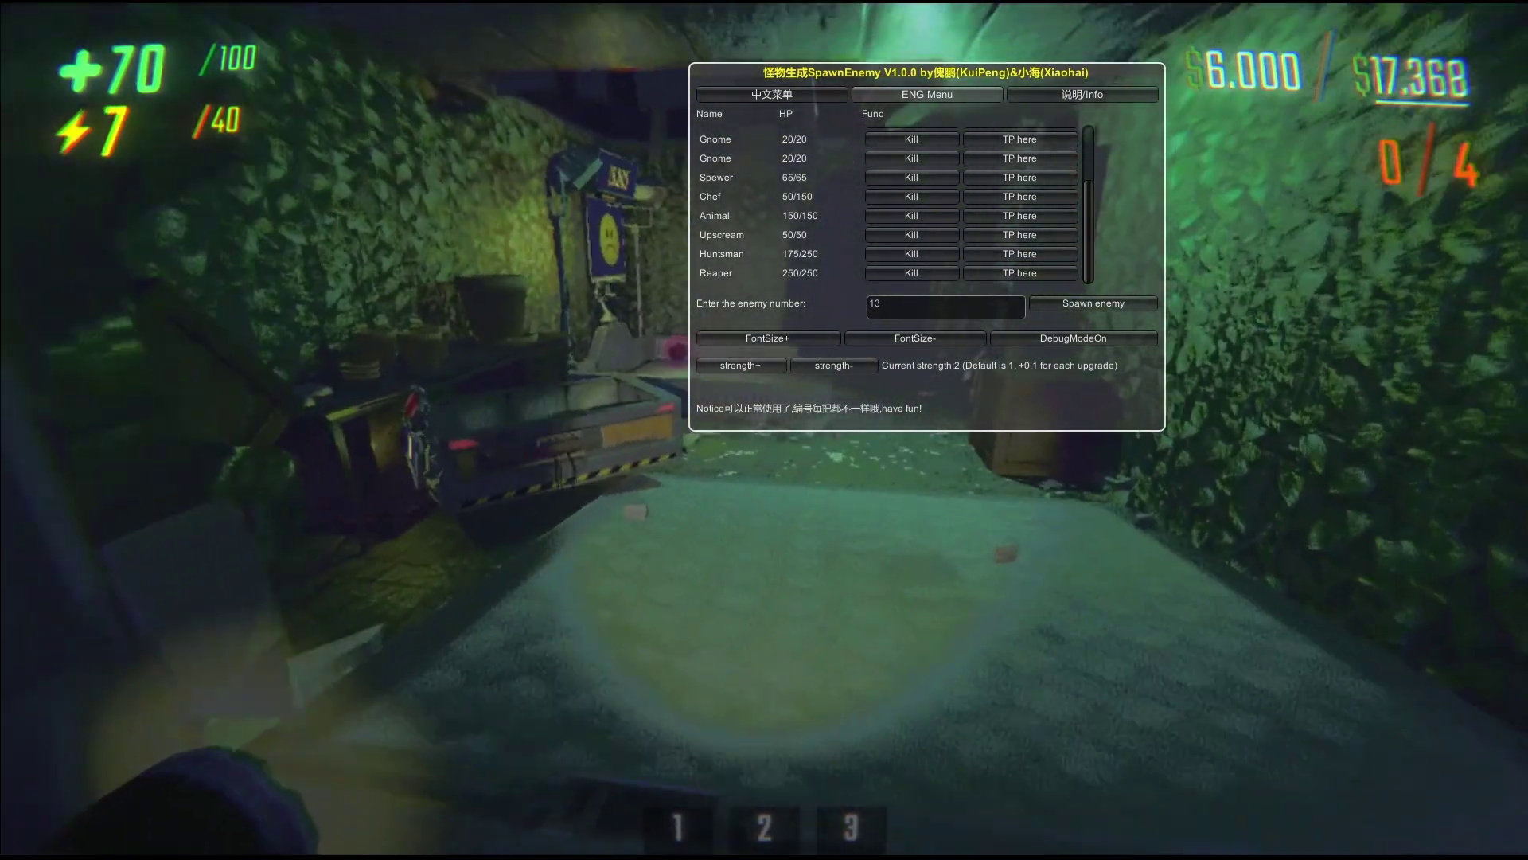
key(shift+w)
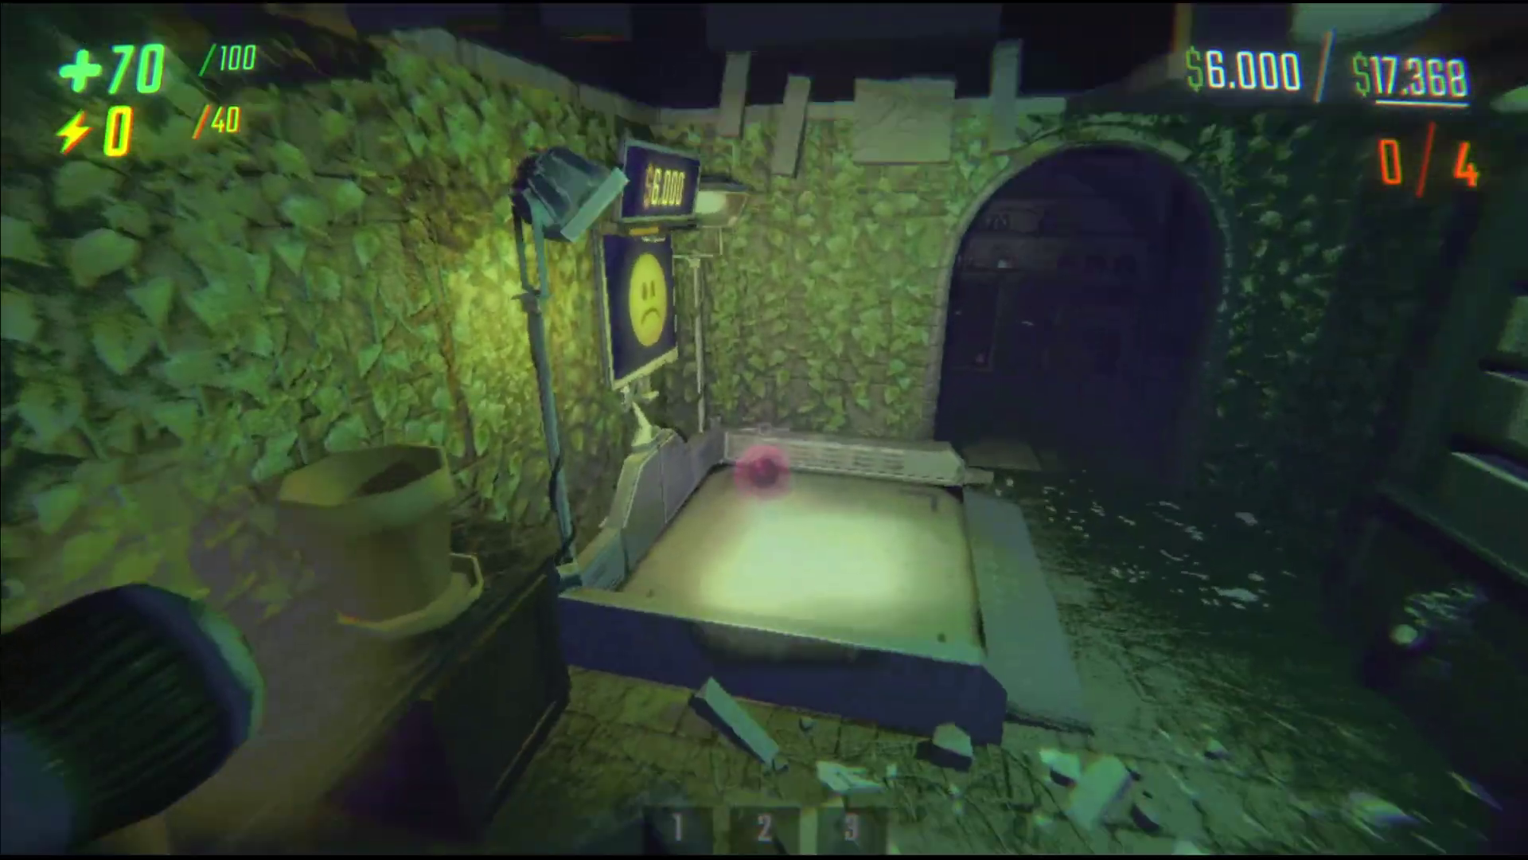
key(shift+w)
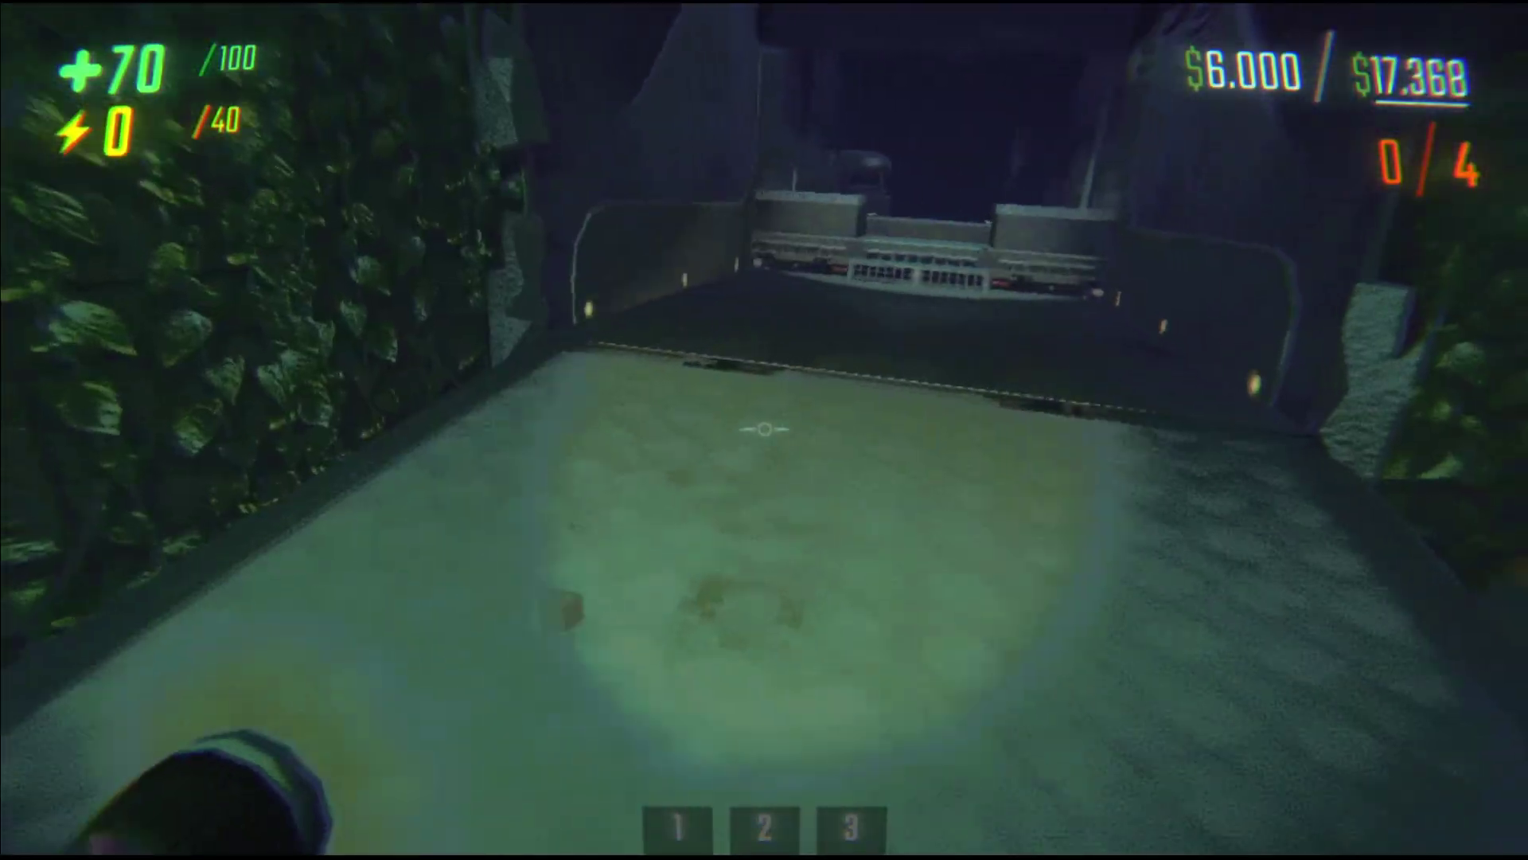
key(w)
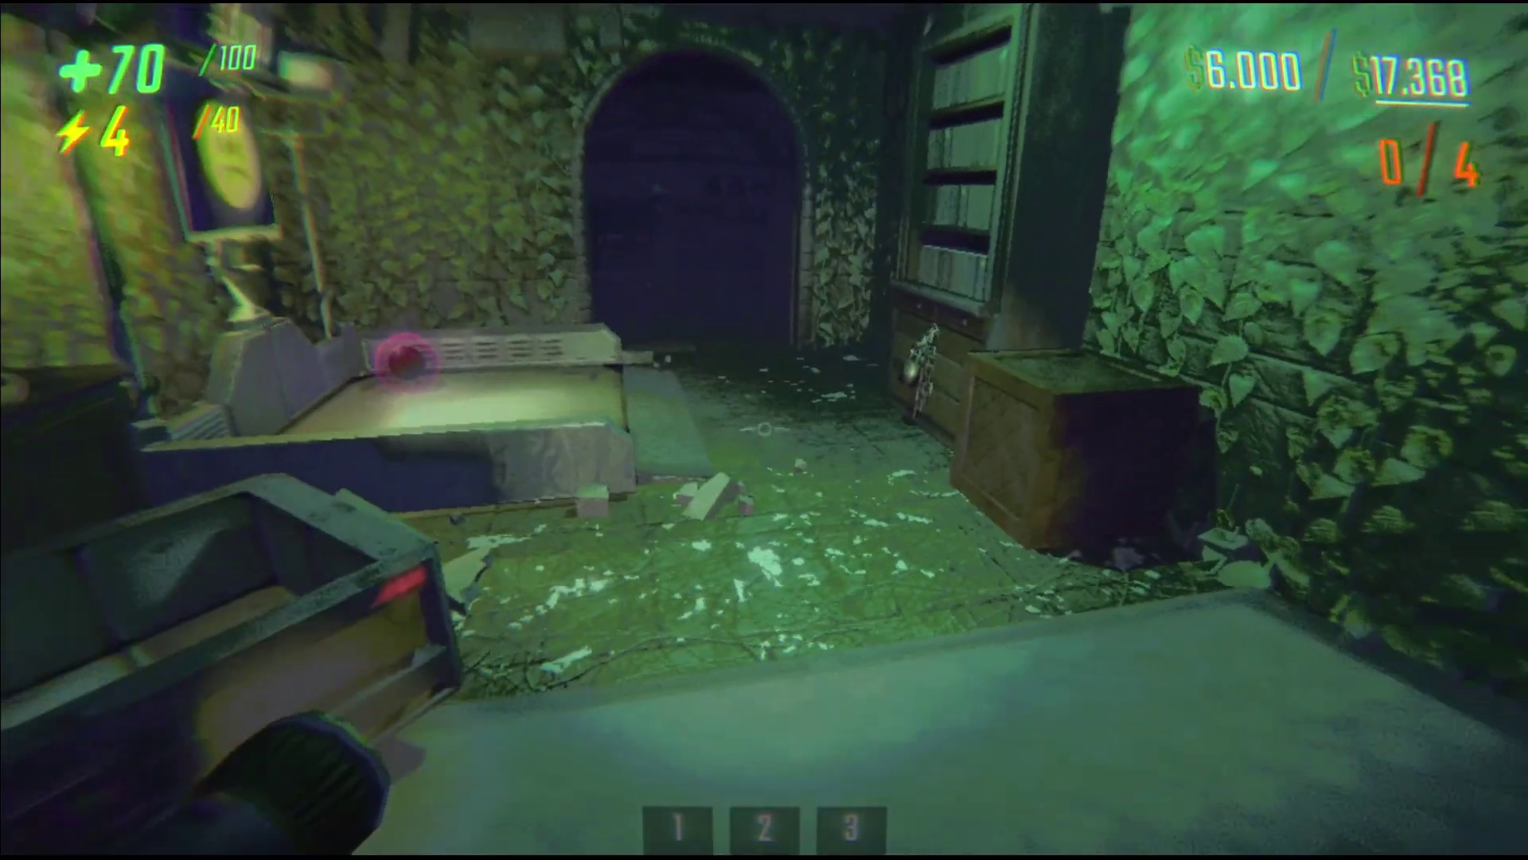